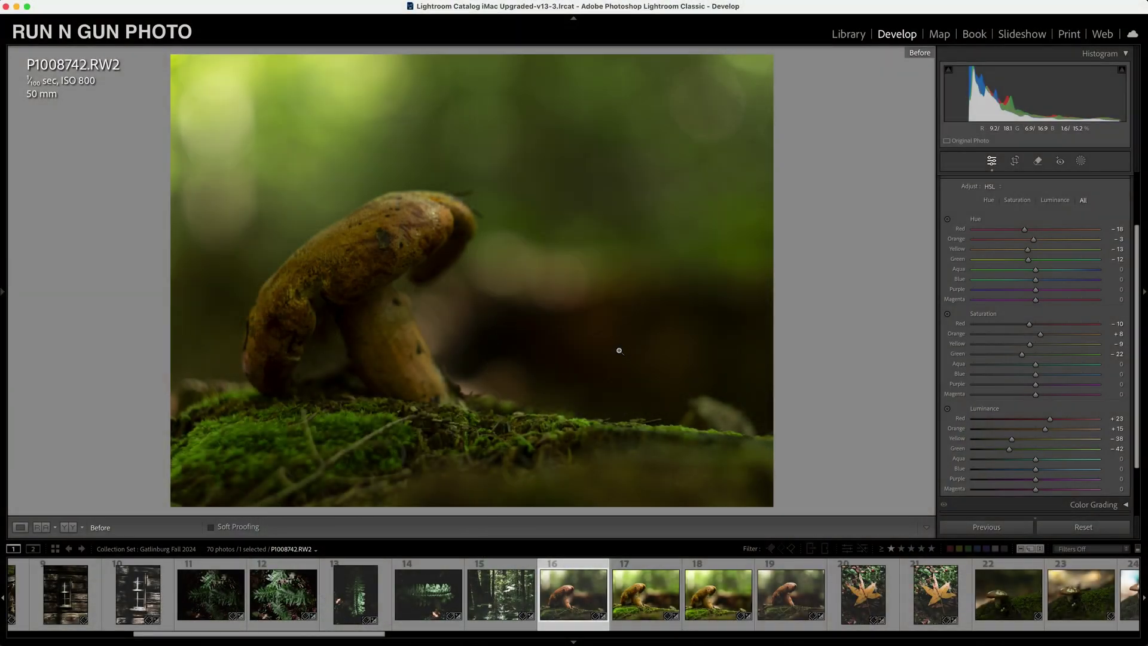
Compare the edited mushroom photos against their originals with the Before/After toggle.
{"action": "key", "text": "backslash"}
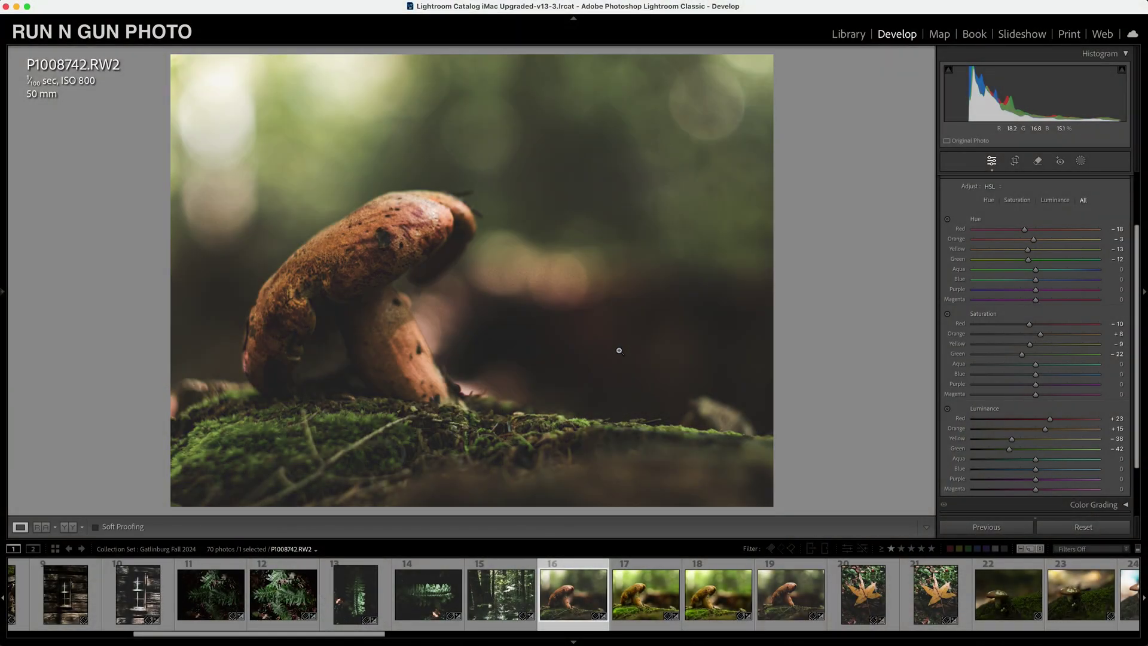
{"action": "key", "text": "Right"}
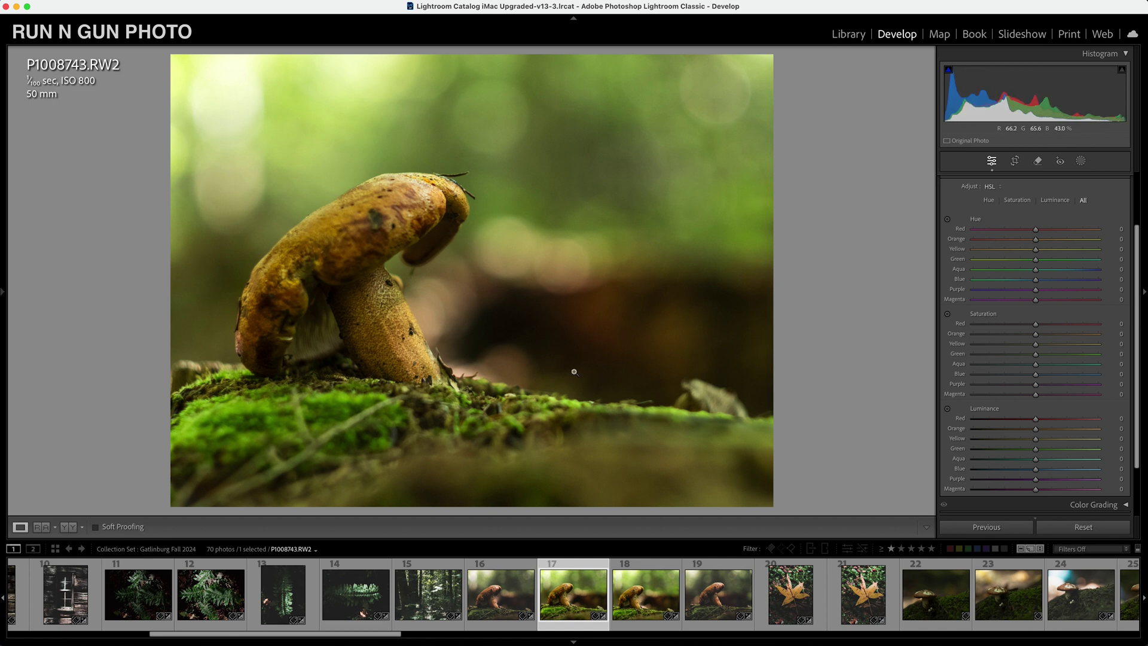
{"action": "key", "text": "backslash"}
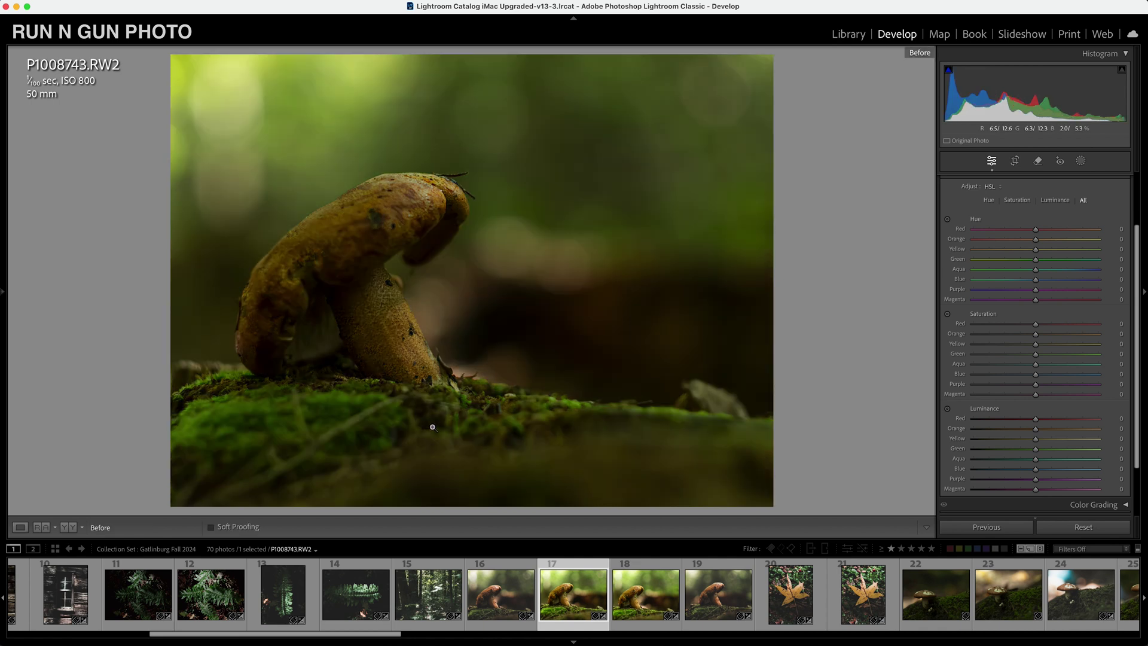
{"action": "key", "text": "backslash"}
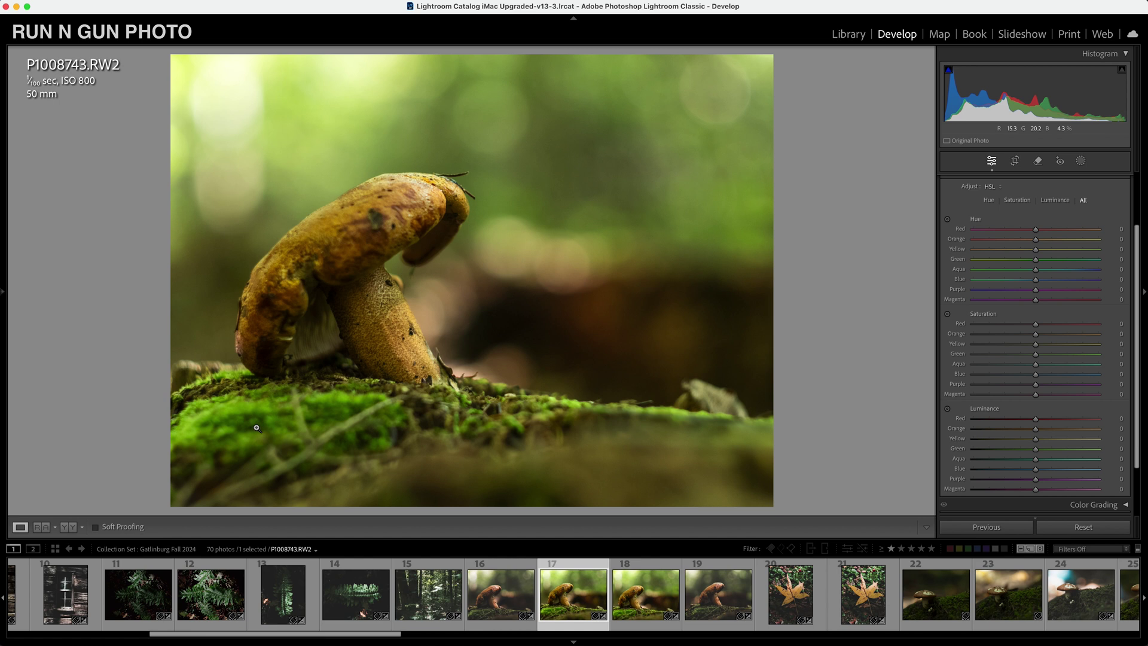
Move through the filmstrip to the cabin window photo P1008730.RW2.
{"action": "key", "text": "Left"}
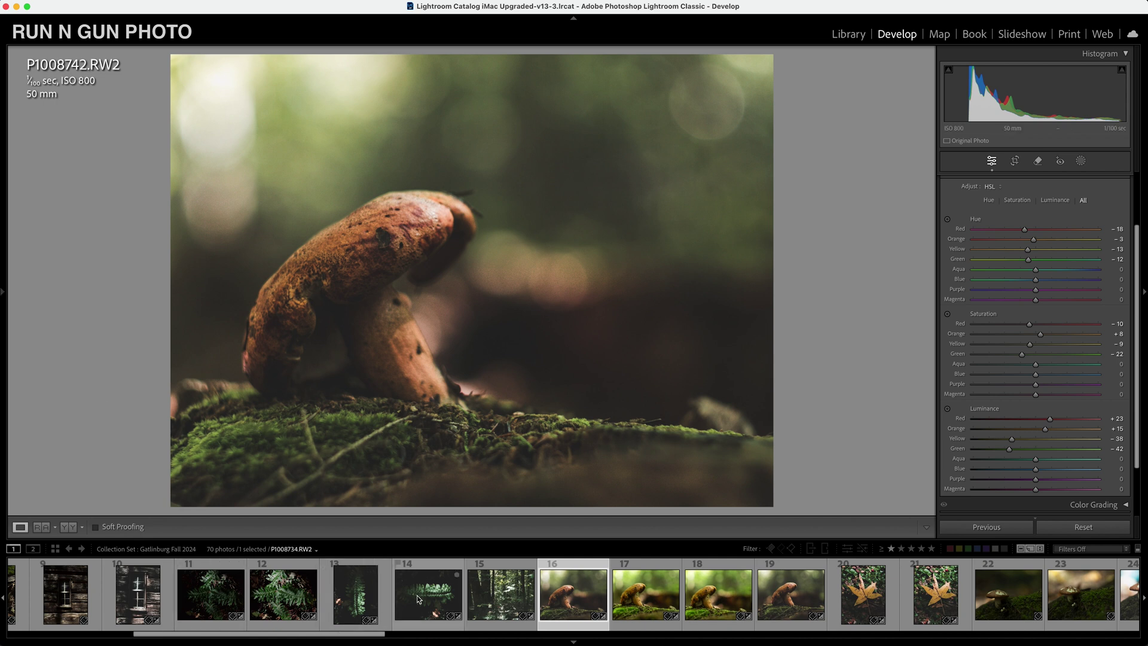
{"action": "left_click", "coordinate": [358, 596]}
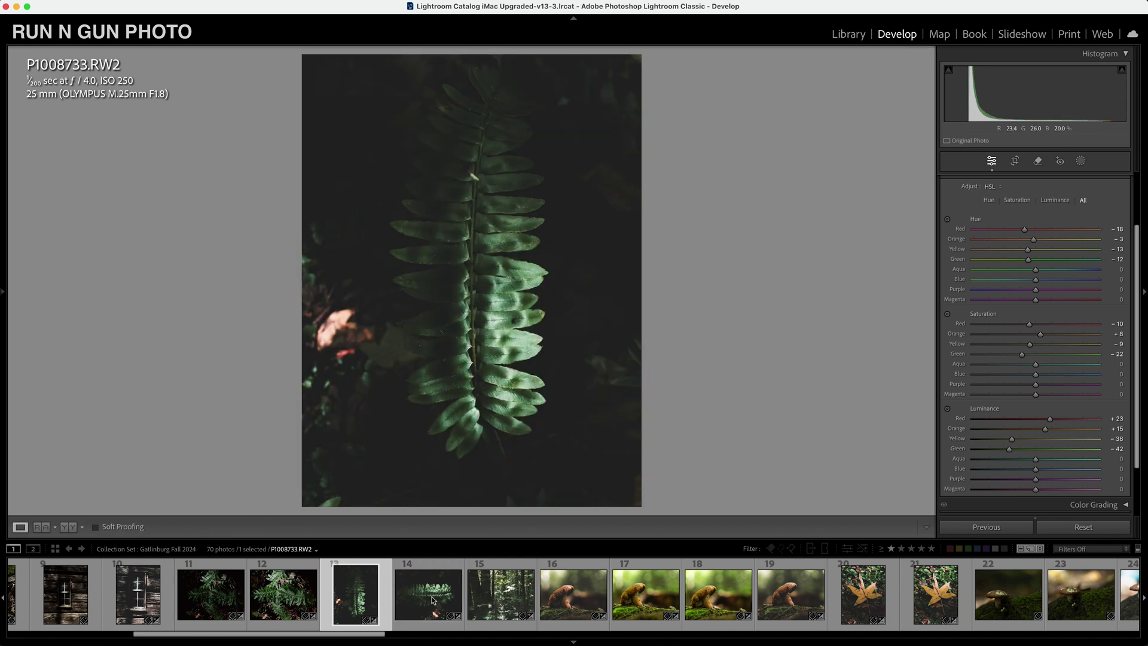
{"action": "left_click", "coordinate": [428, 595]}
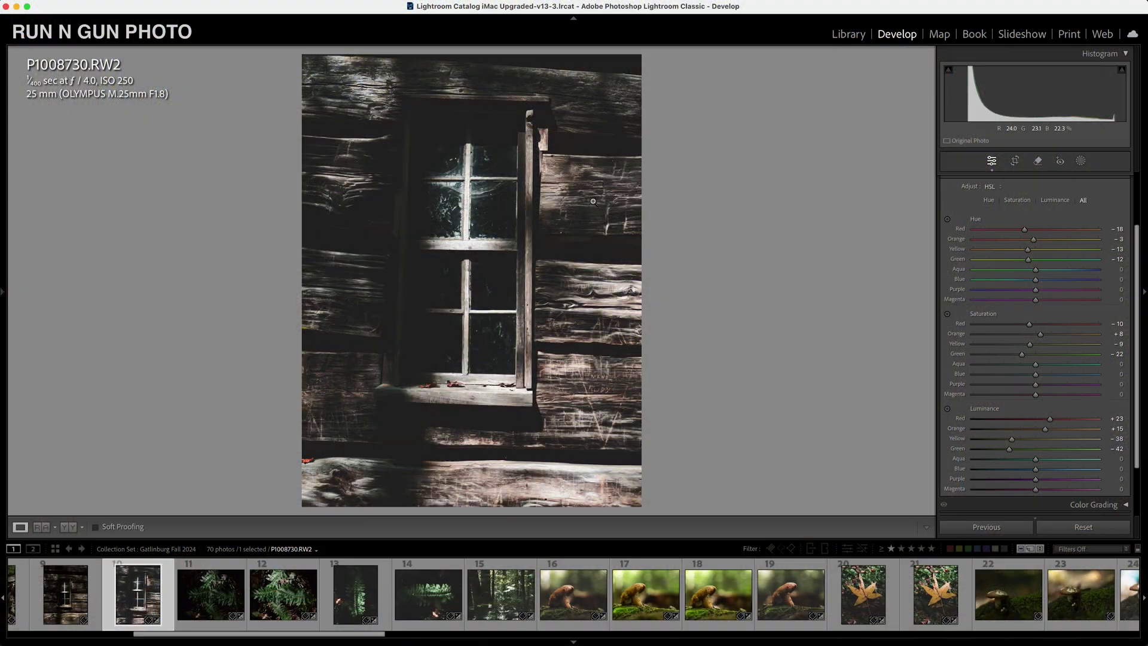
Scroll the filmstrip and compare the mushroom photo's edit against its original.
{"action": "scroll", "coordinate": [913, 604], "scroll_direction": "down", "scroll_amount": 5}
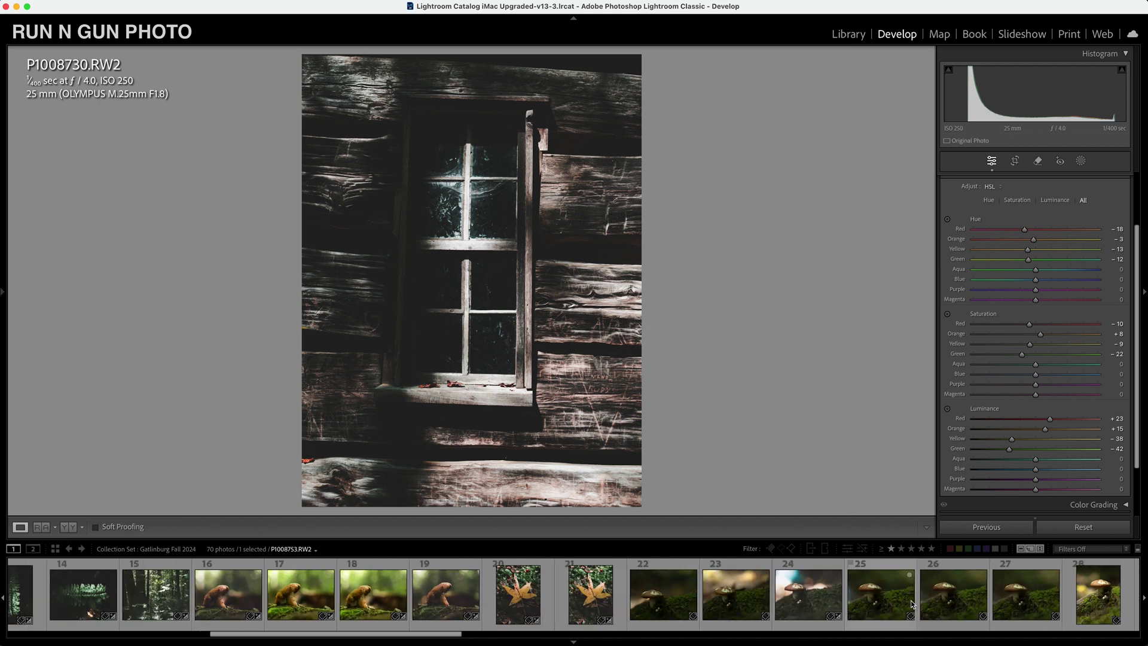
{"action": "scroll", "coordinate": [913, 603], "scroll_direction": "down", "scroll_amount": 8}
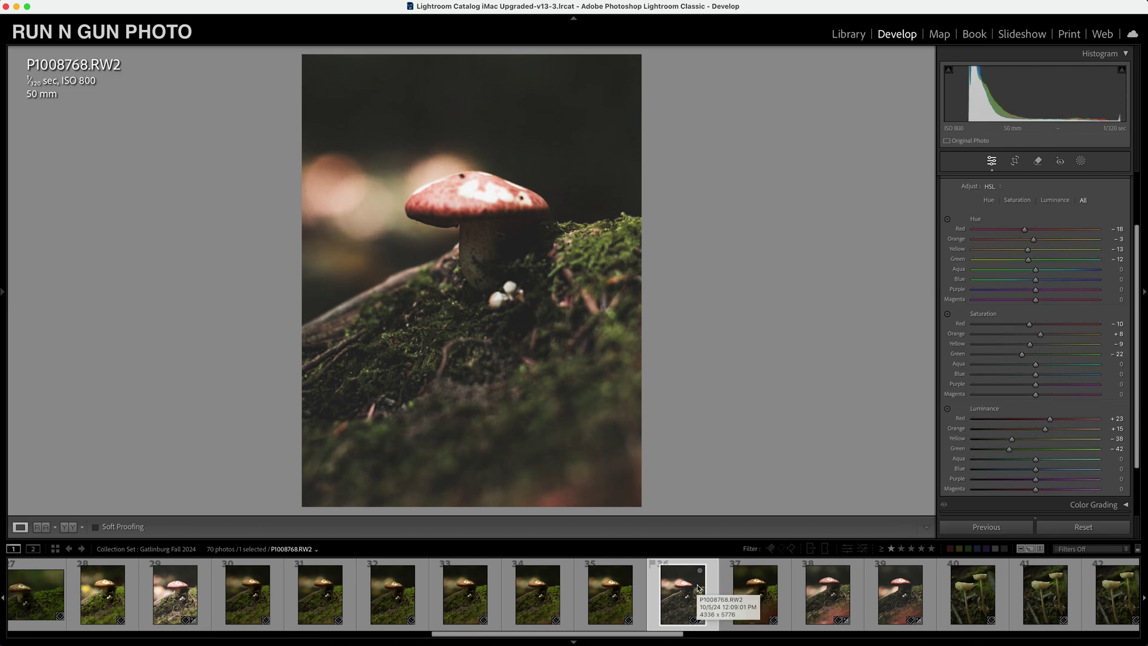
{"action": "key", "text": "backslash"}
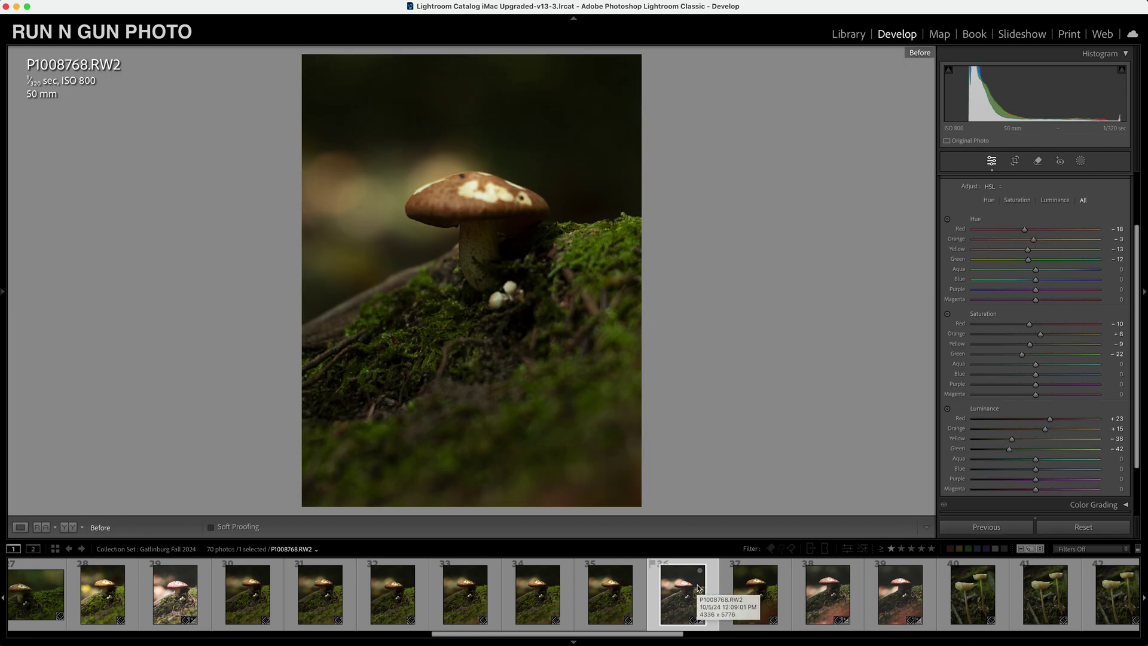
{"action": "key", "text": "backslash"}
{"action": "scroll", "coordinate": [698, 588], "scroll_direction": "down", "scroll_amount": 3}
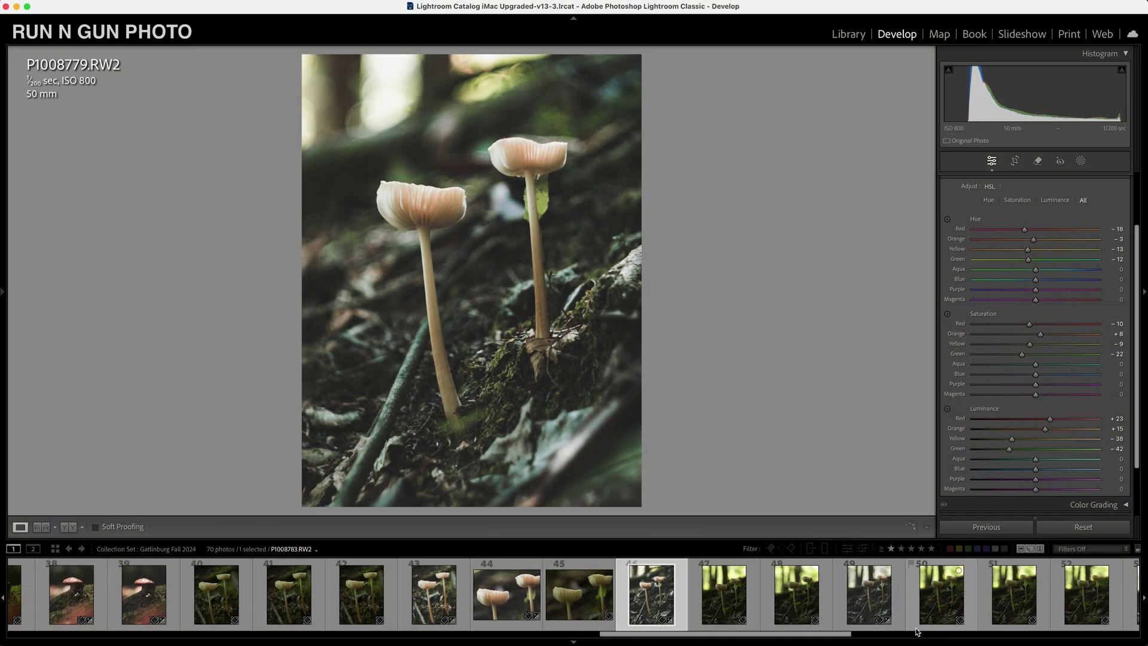
{"action": "scroll", "coordinate": [916, 624], "scroll_direction": "down", "scroll_amount": 3}
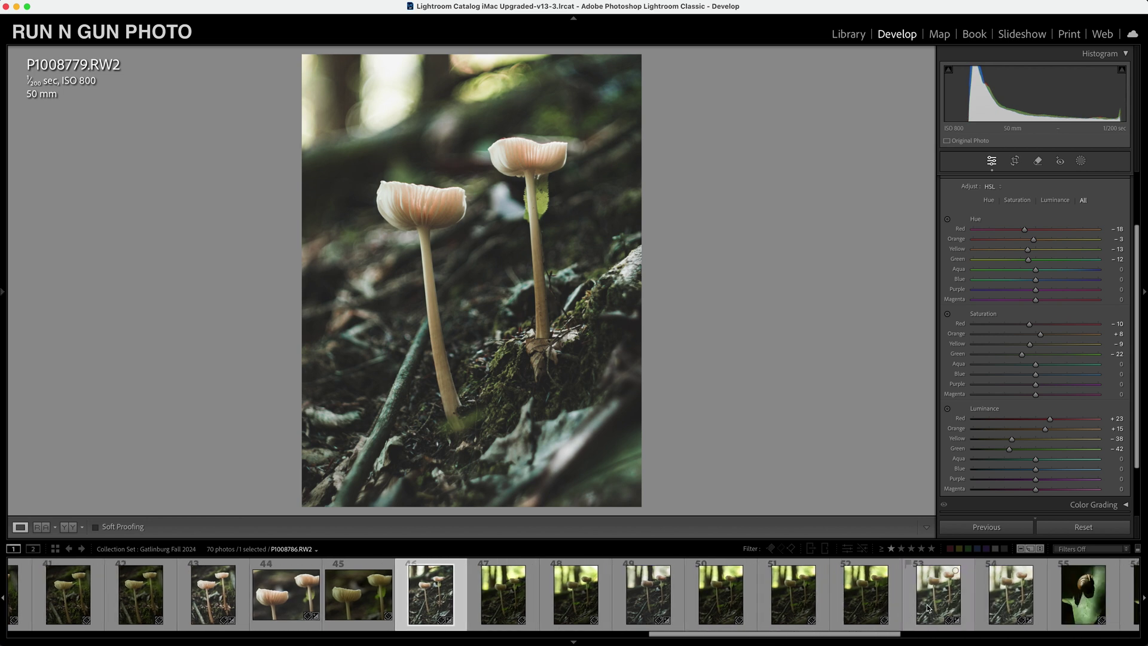
Open the snail photo and inspect the shell and leaf up close before zooming out.
{"action": "left_click", "coordinate": [928, 607]}
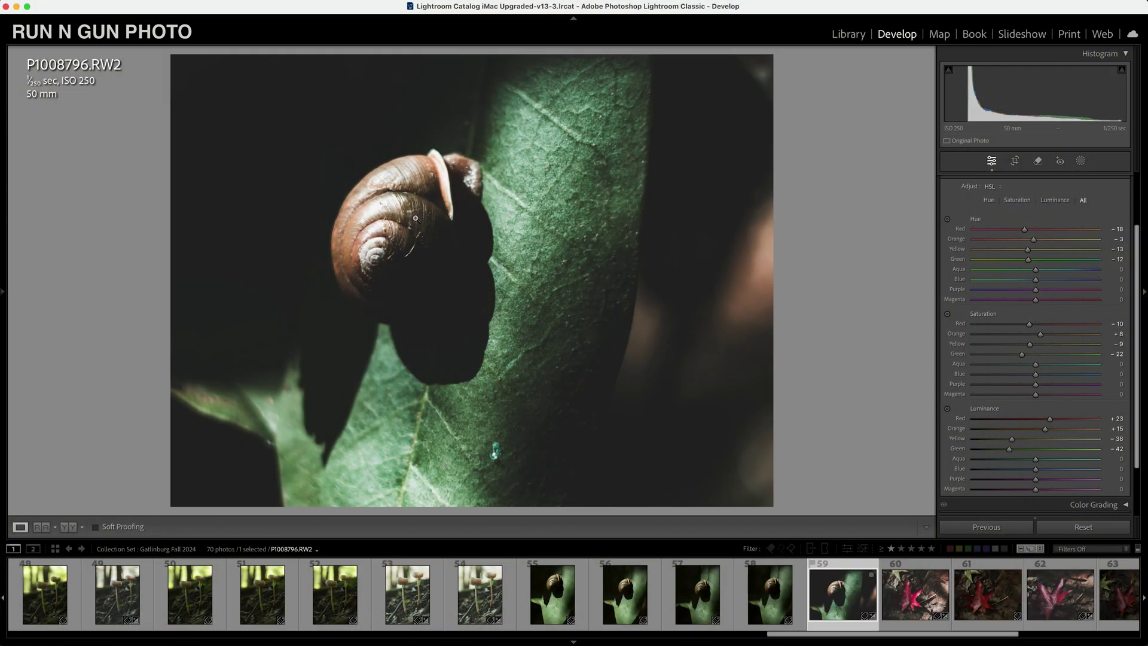
{"action": "left_click", "coordinate": [398, 223]}
{"action": "left_click", "coordinate": [525, 251]}
{"action": "left_click", "coordinate": [515, 335]}
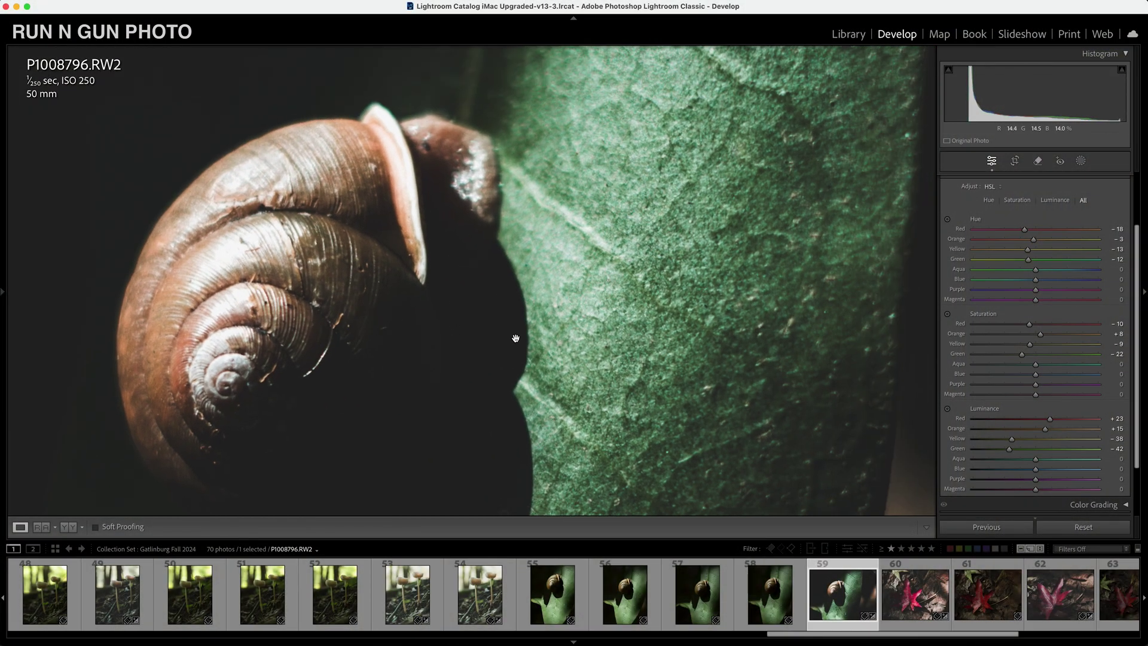
{"action": "left_click", "coordinate": [493, 333]}
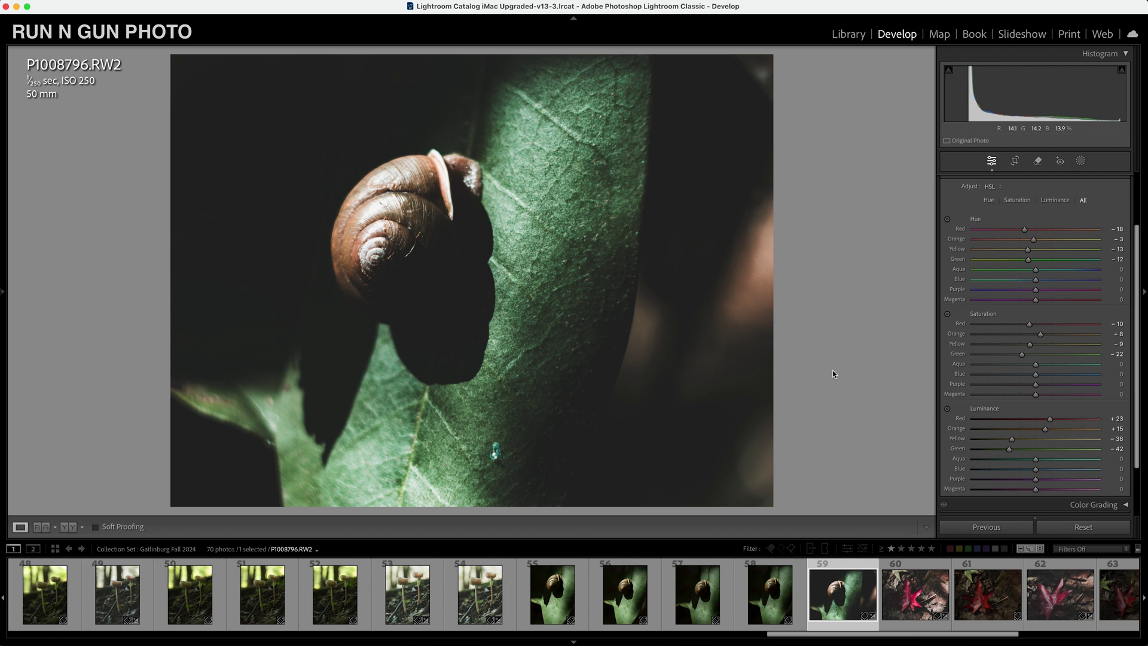
View the red leaf shot, then open the two pale mushrooms photo P1008779.
{"action": "key", "text": "Right"}
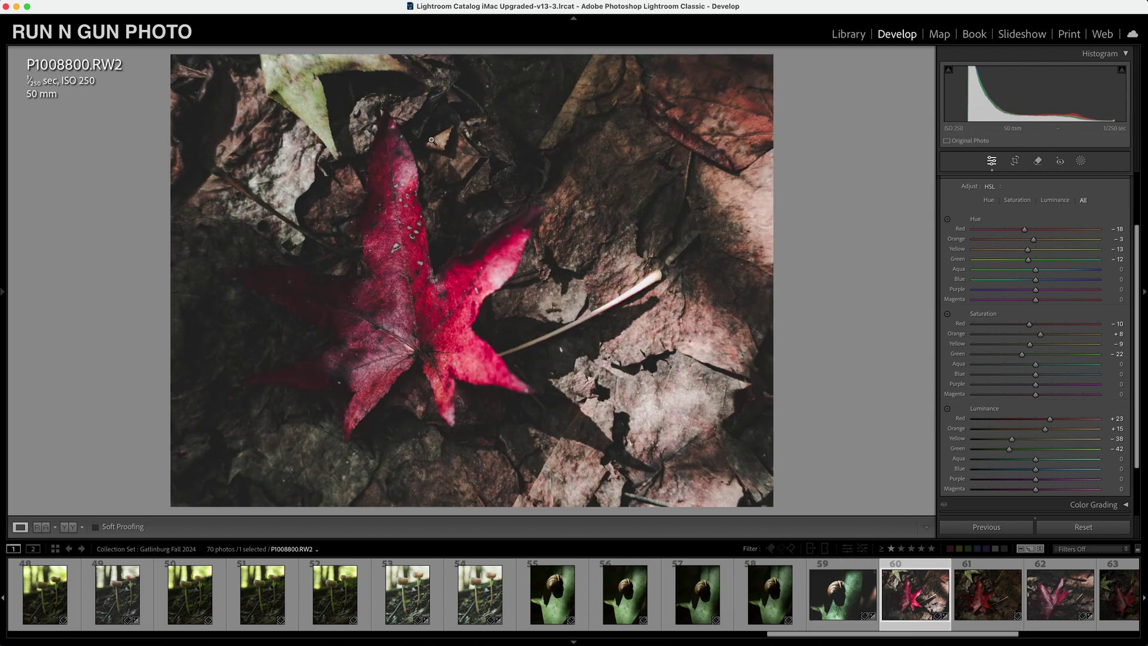
{"action": "left_click", "coordinate": [856, 598]}
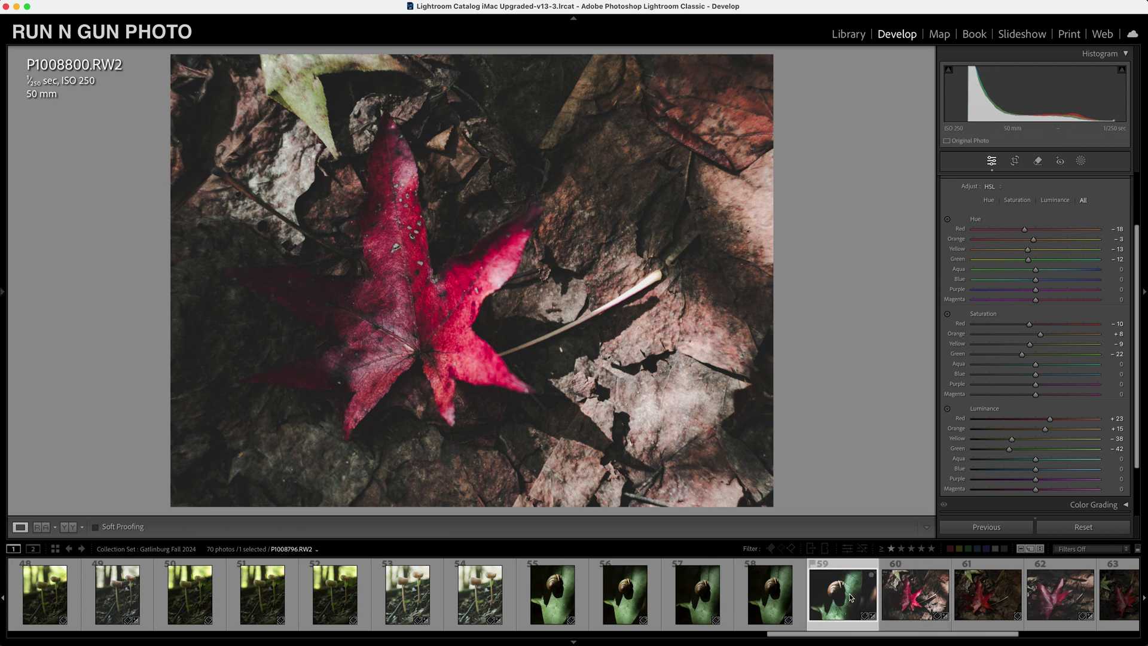
{"action": "scroll", "coordinate": [876, 610], "scroll_direction": "up", "scroll_amount": 4}
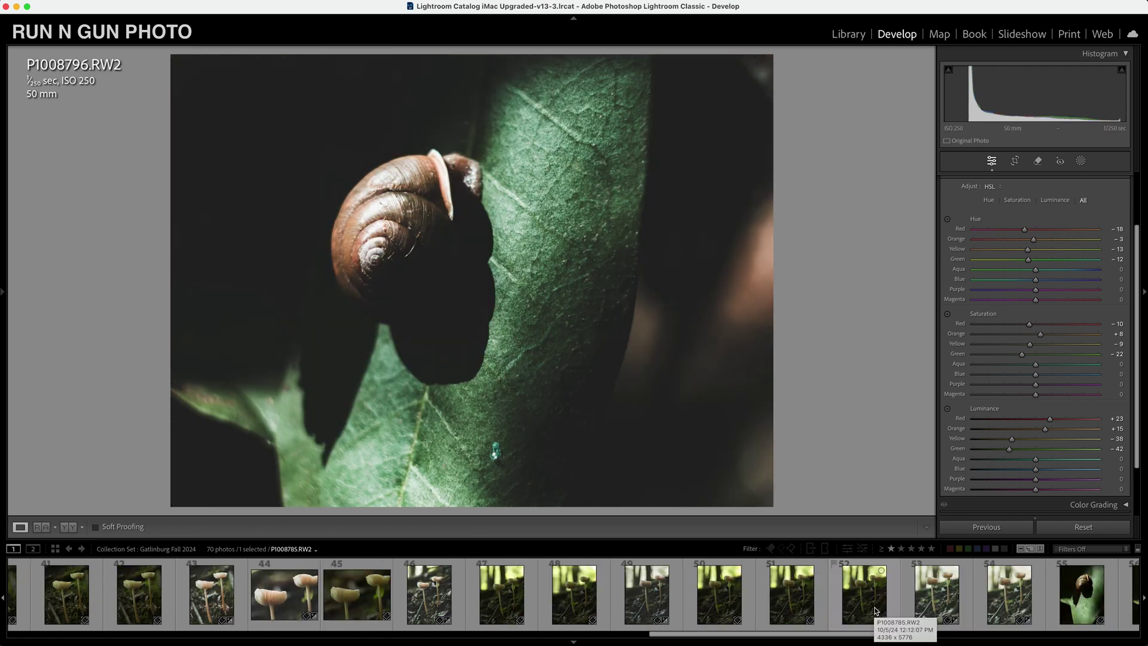
{"action": "scroll", "coordinate": [876, 610], "scroll_direction": "down", "scroll_amount": 3}
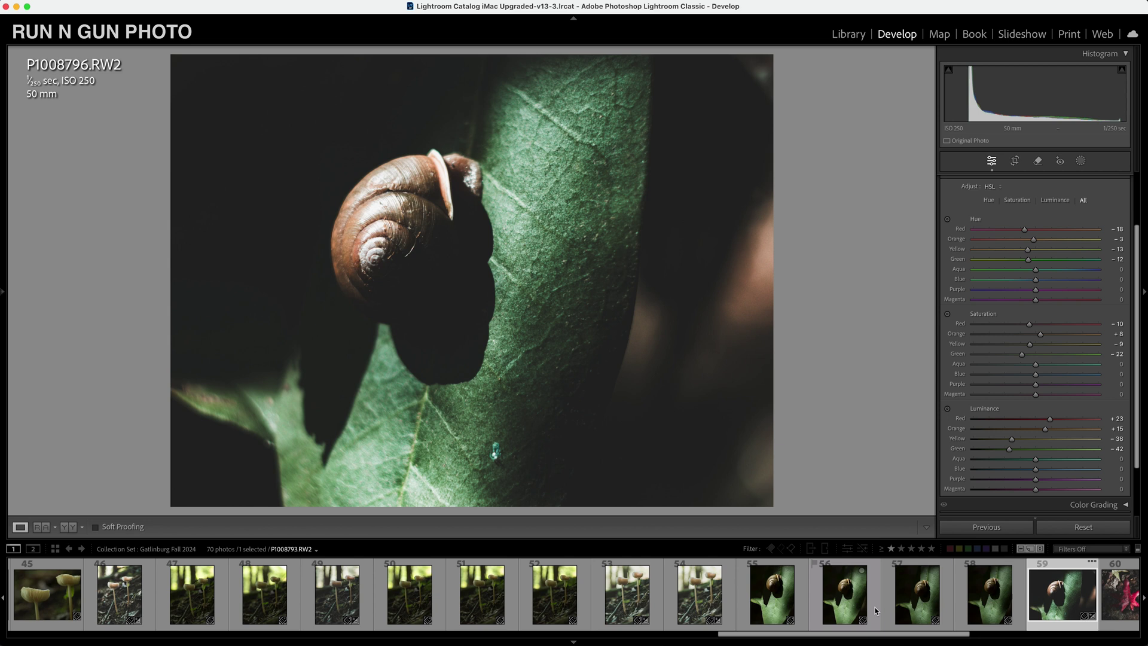
{"action": "scroll", "coordinate": [874, 608], "scroll_direction": "up", "scroll_amount": 5}
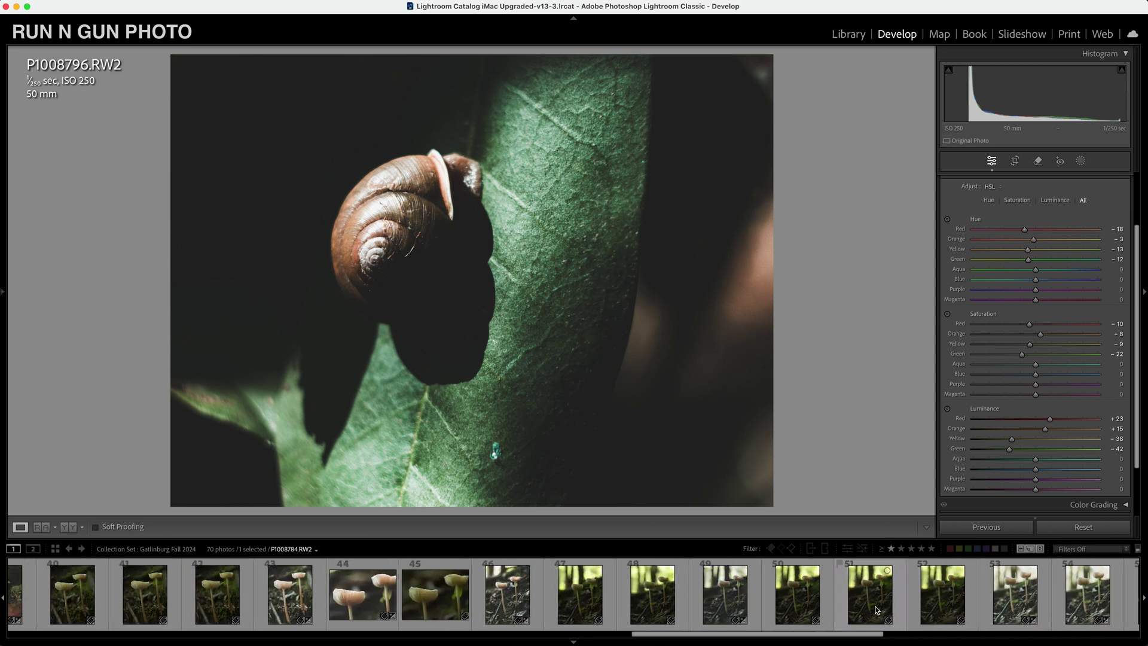
{"action": "left_click", "coordinate": [703, 604]}
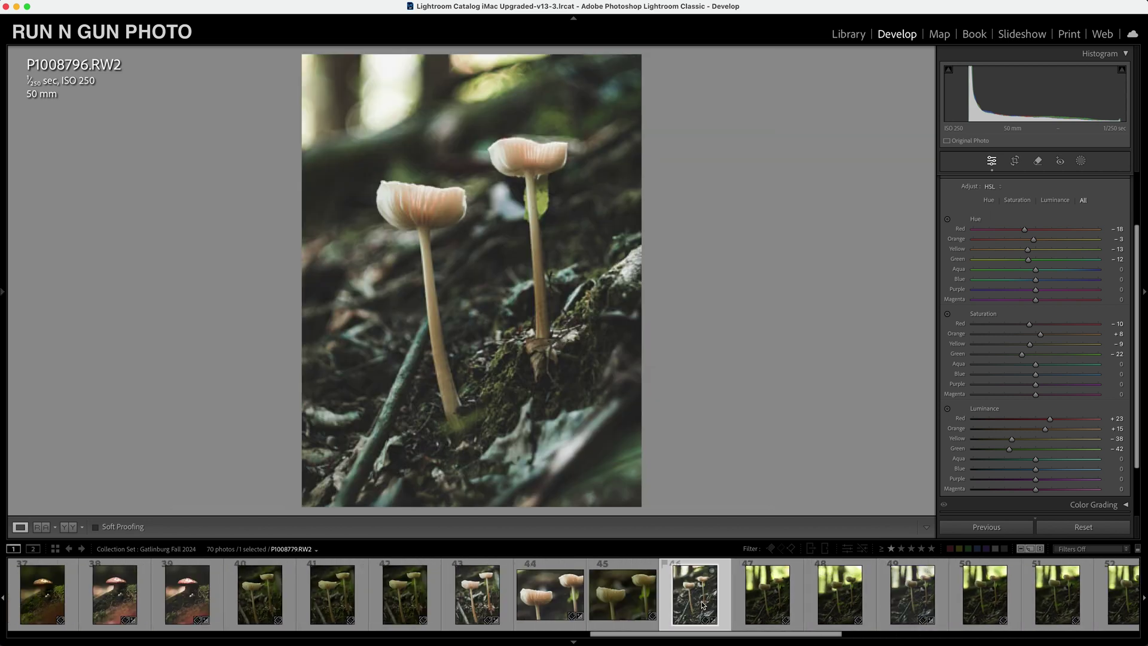
{"action": "scroll", "coordinate": [705, 604], "scroll_direction": "up", "scroll_amount": 4}
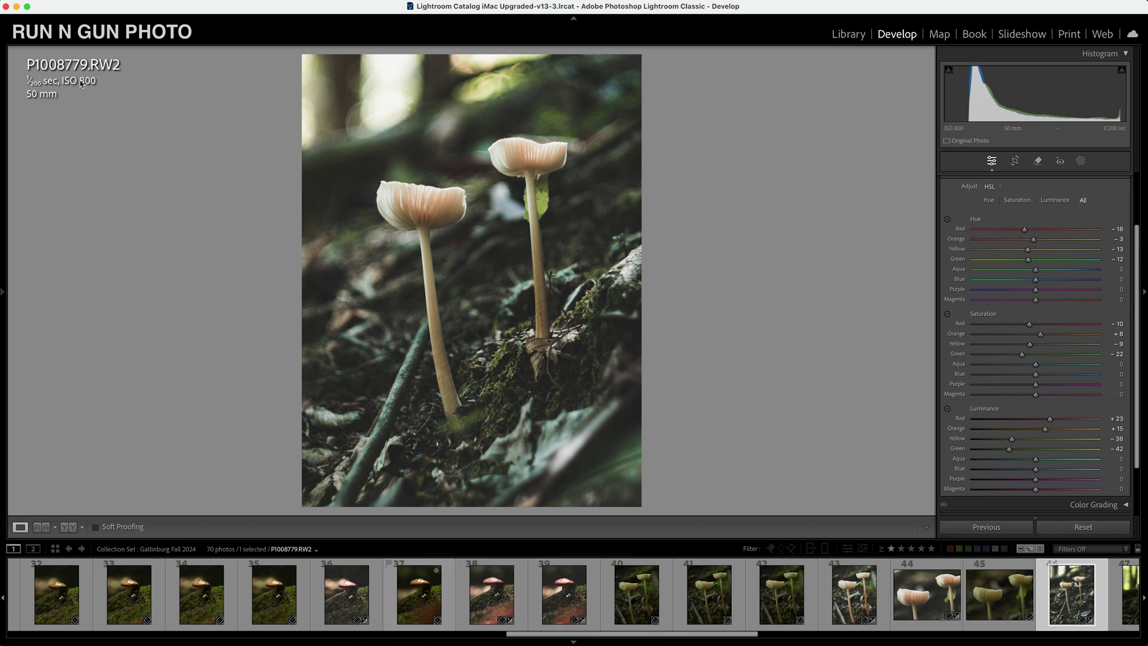
Show date and dimensions in the info overlay, then browse back to fern photo P1008734.RW2.
{"action": "key", "text": "i"}
{"action": "key", "text": "i"}
{"action": "key", "text": "i"}
{"action": "left_click", "coordinate": [666, 593]}
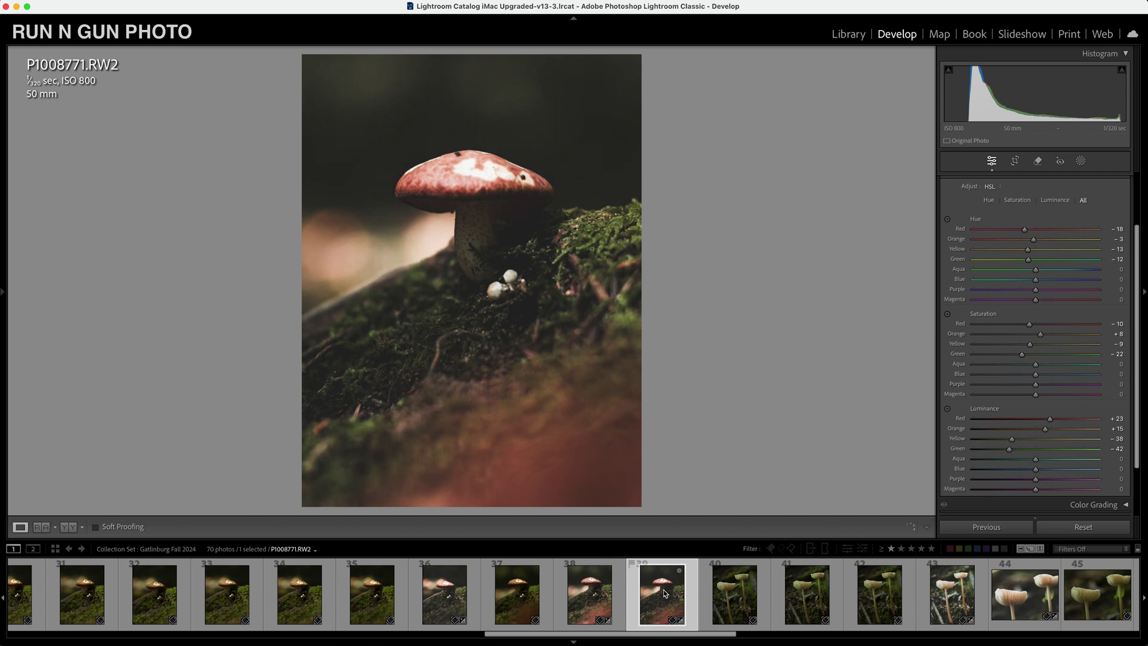
{"action": "scroll", "coordinate": [666, 594], "scroll_direction": "up", "scroll_amount": 5}
{"action": "left_click", "coordinate": [665, 594]}
{"action": "scroll", "coordinate": [665, 593], "scroll_direction": "up", "scroll_amount": 8}
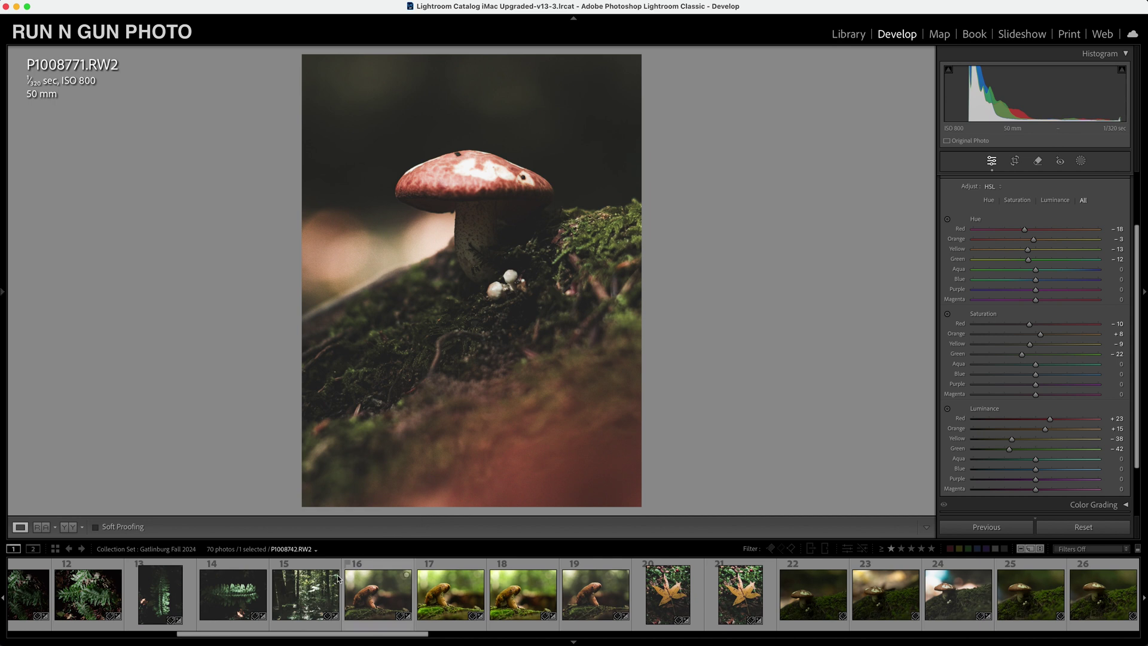
{"action": "left_click", "coordinate": [306, 594]}
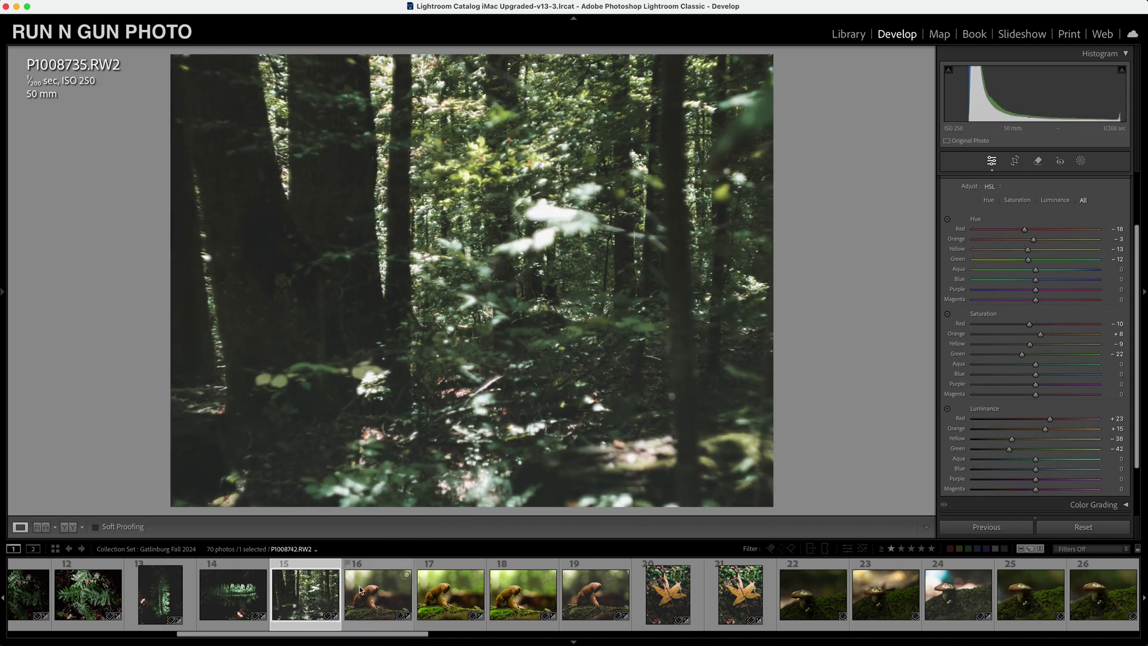
{"action": "left_click", "coordinate": [243, 599]}
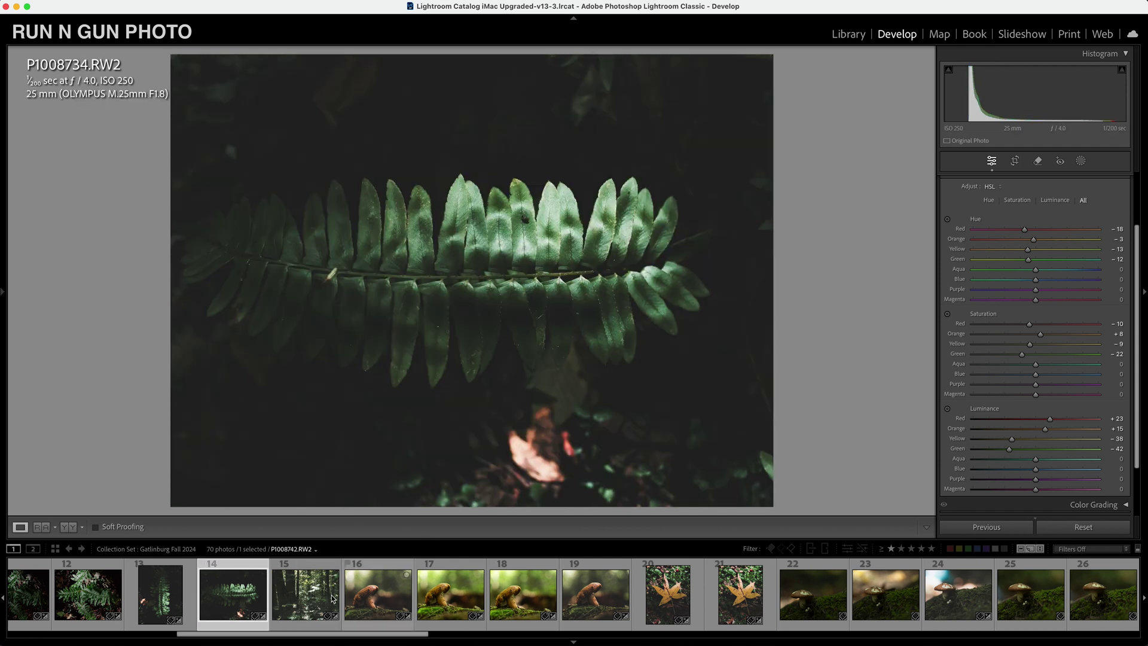
Create virtual copy Copy 3 of P1008734.RW2 and scroll the panel to the Color Mixer.
{"action": "right_click", "coordinate": [226, 590]}
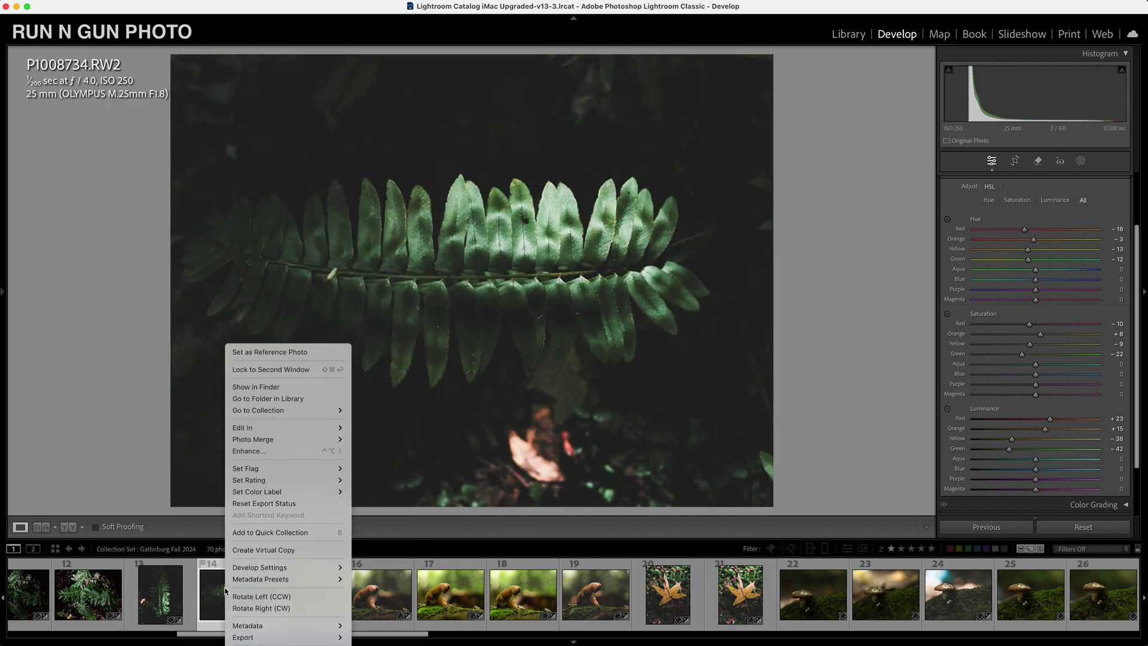
{"action": "left_click", "coordinate": [273, 555]}
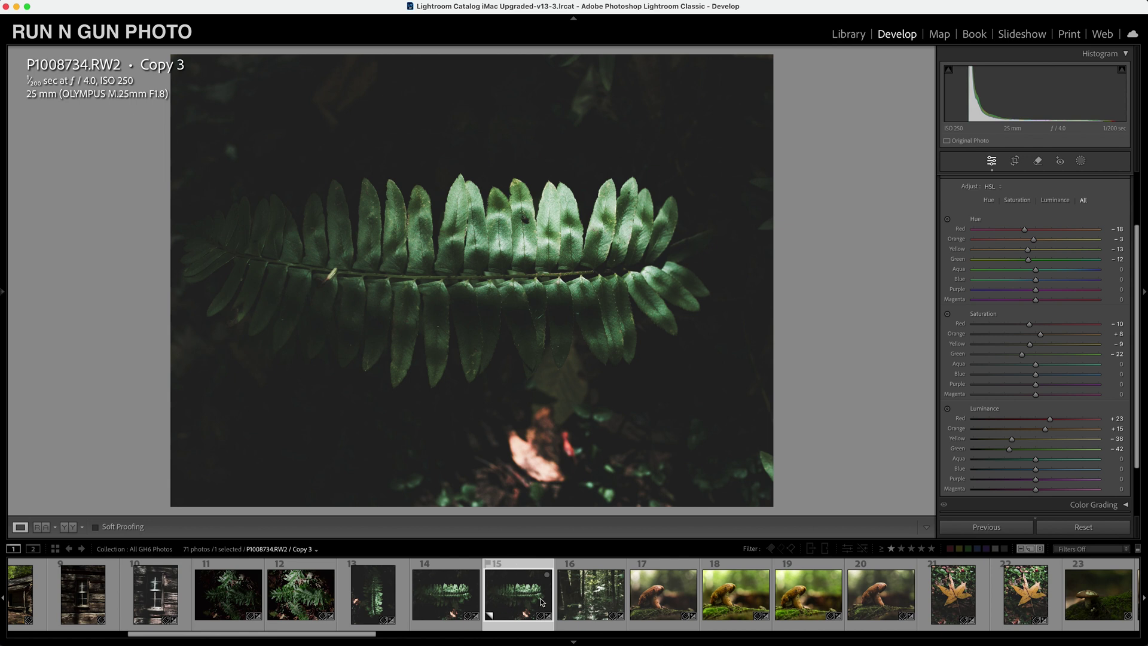
{"action": "scroll", "coordinate": [1056, 394], "scroll_direction": "up", "scroll_amount": 3}
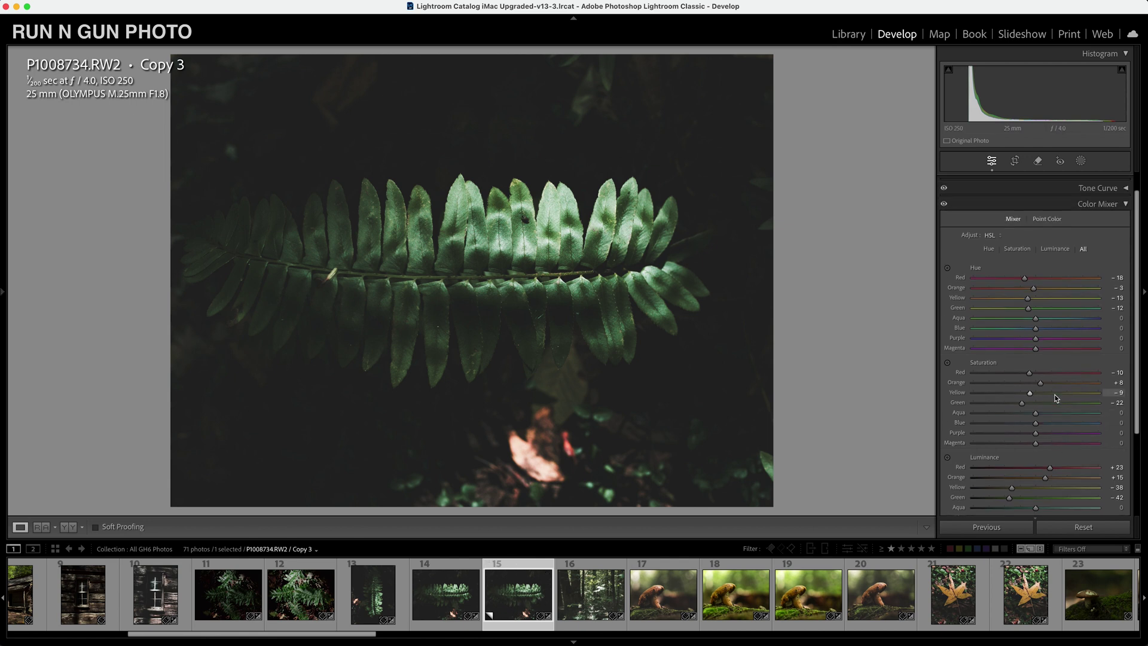
{"action": "scroll", "coordinate": [1049, 401], "scroll_direction": "down", "scroll_amount": 2}
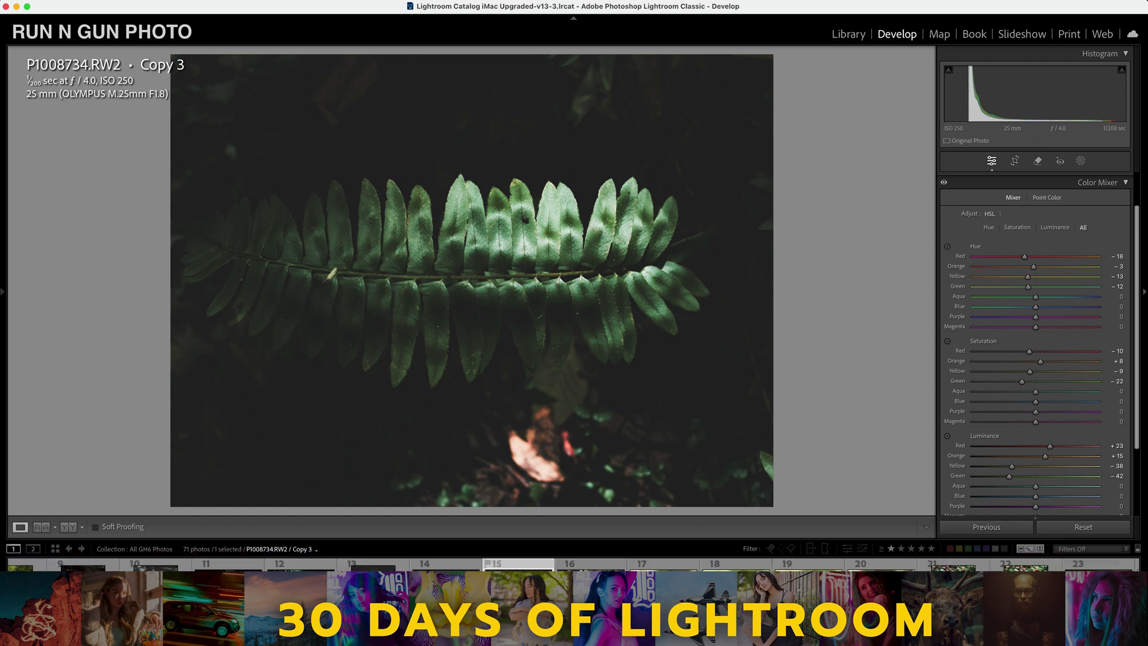
Reset all edits on Copy 3, returning every Color Mixer value to 0.
{"action": "right_click", "coordinate": [444, 294]}
{"action": "mouse_move", "coordinate": [466, 302]}
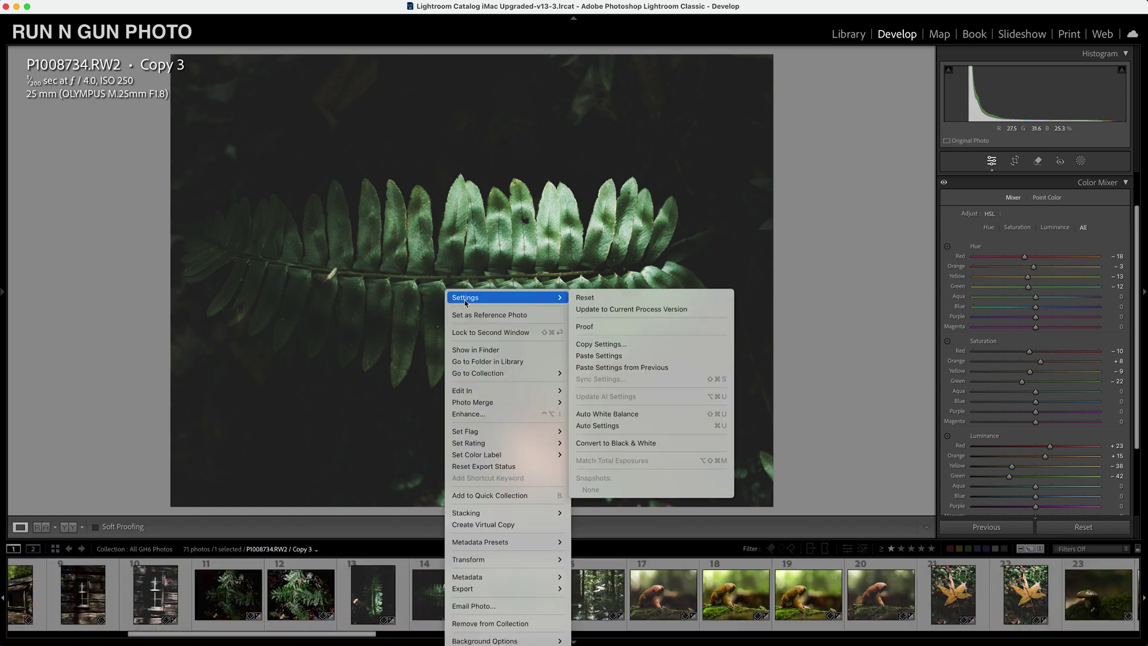
{"action": "left_click", "coordinate": [589, 299]}
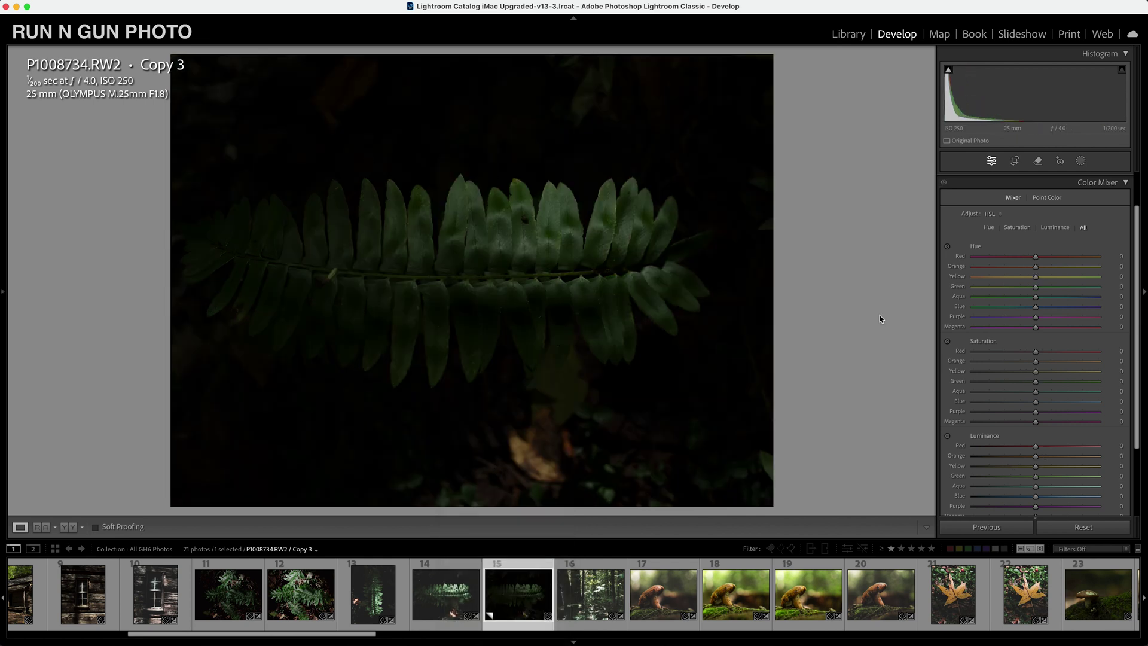
Inspect the fern leaflets at 1:1, then collapse the Color Mixer panel.
{"action": "left_click", "coordinate": [543, 228]}
{"action": "left_click_drag", "start_coordinate": [289, 367], "coordinate": [630, 273]}
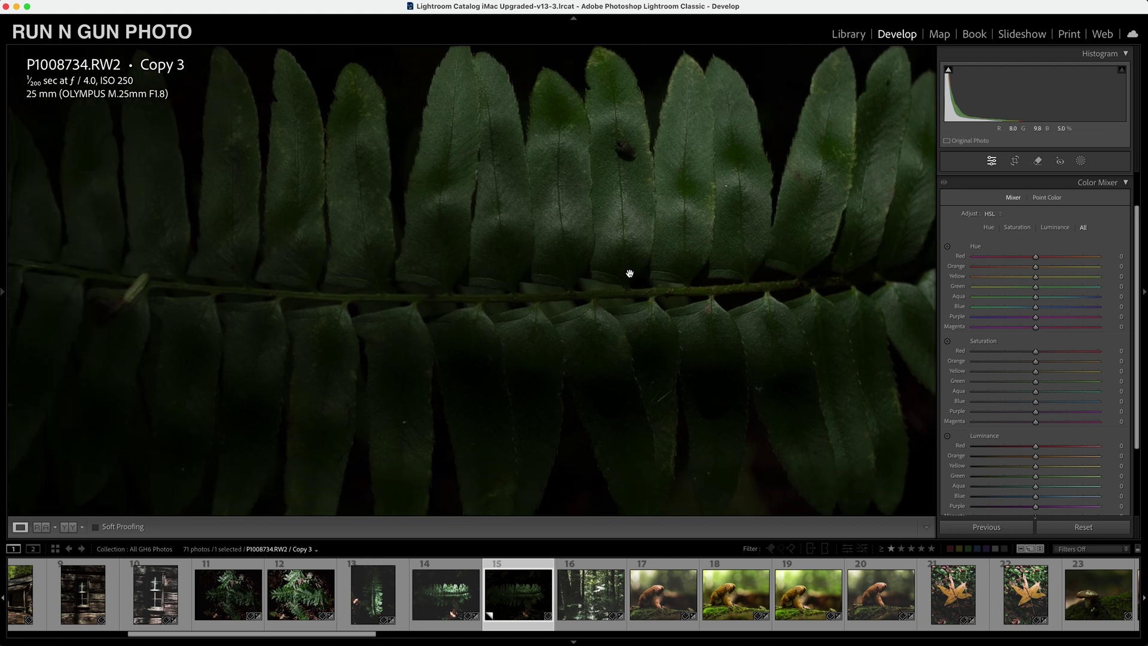
{"action": "left_click_drag", "start_coordinate": [554, 276], "coordinate": [561, 299]}
{"action": "left_click", "coordinate": [561, 299]}
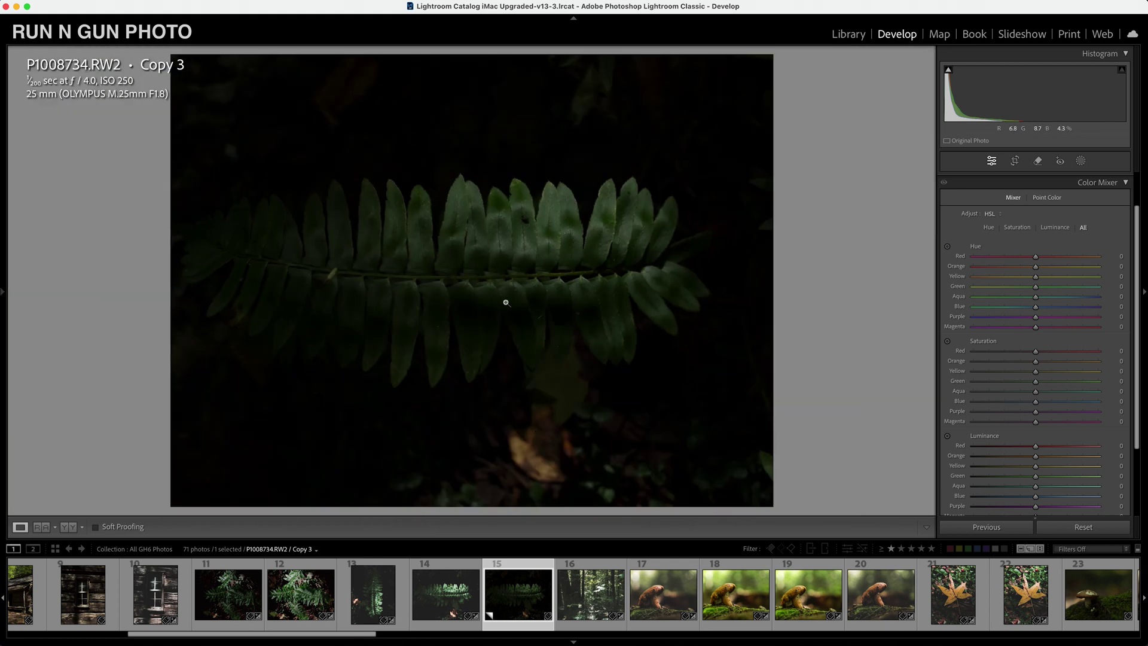
{"action": "left_click", "coordinate": [546, 293]}
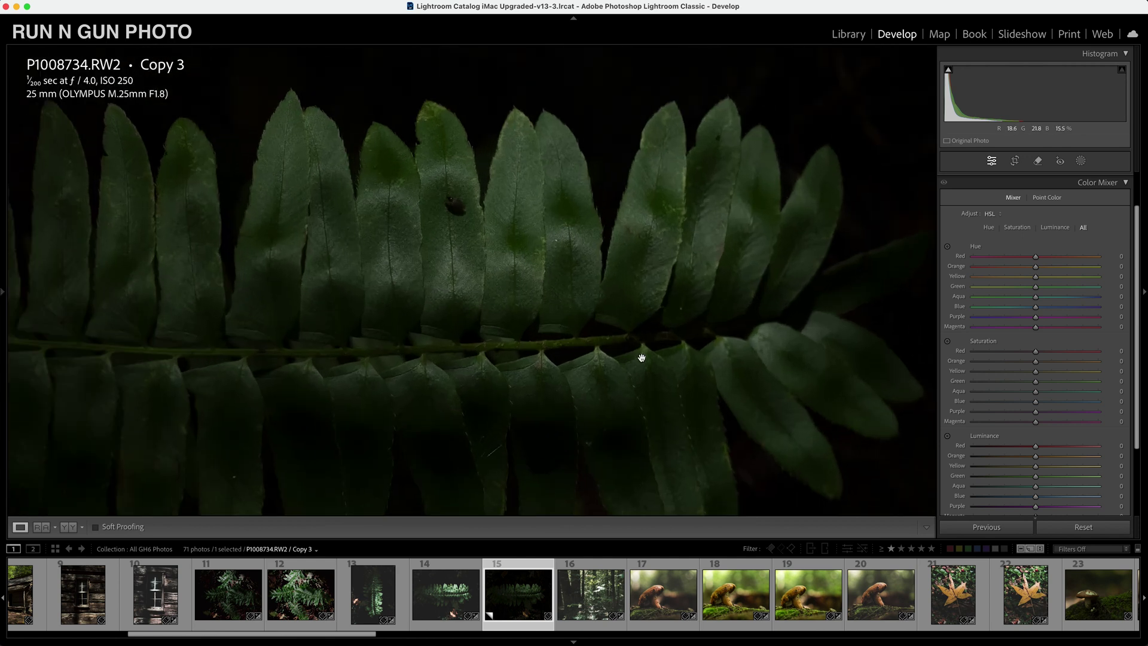
{"action": "left_click", "coordinate": [1126, 183]}
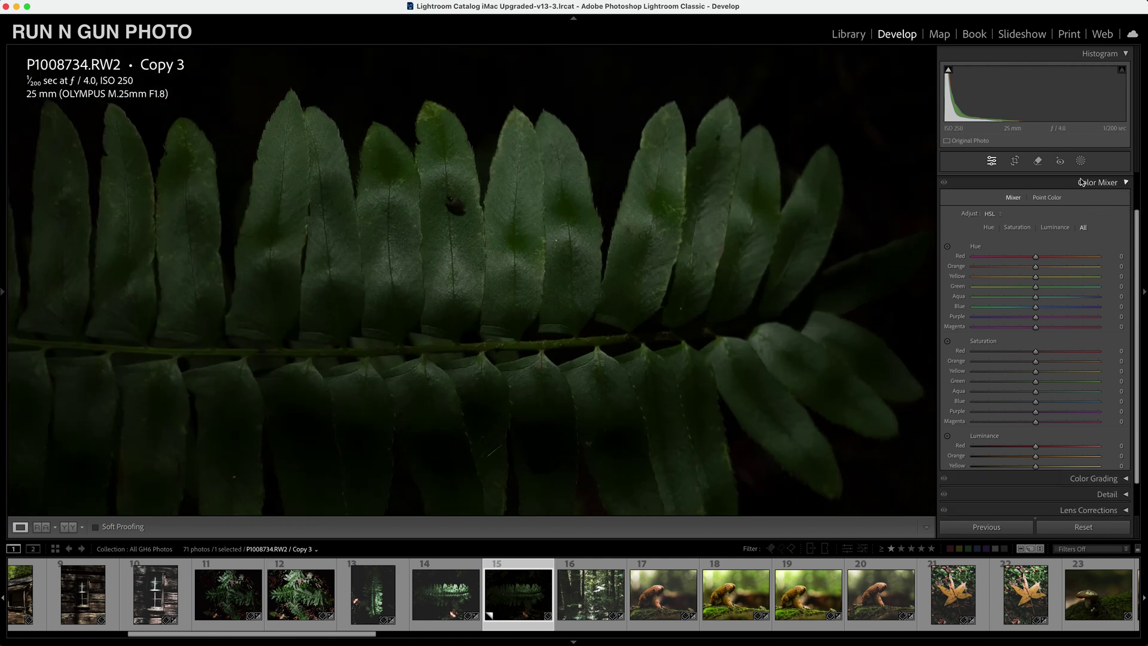
{"action": "left_click", "coordinate": [501, 310]}
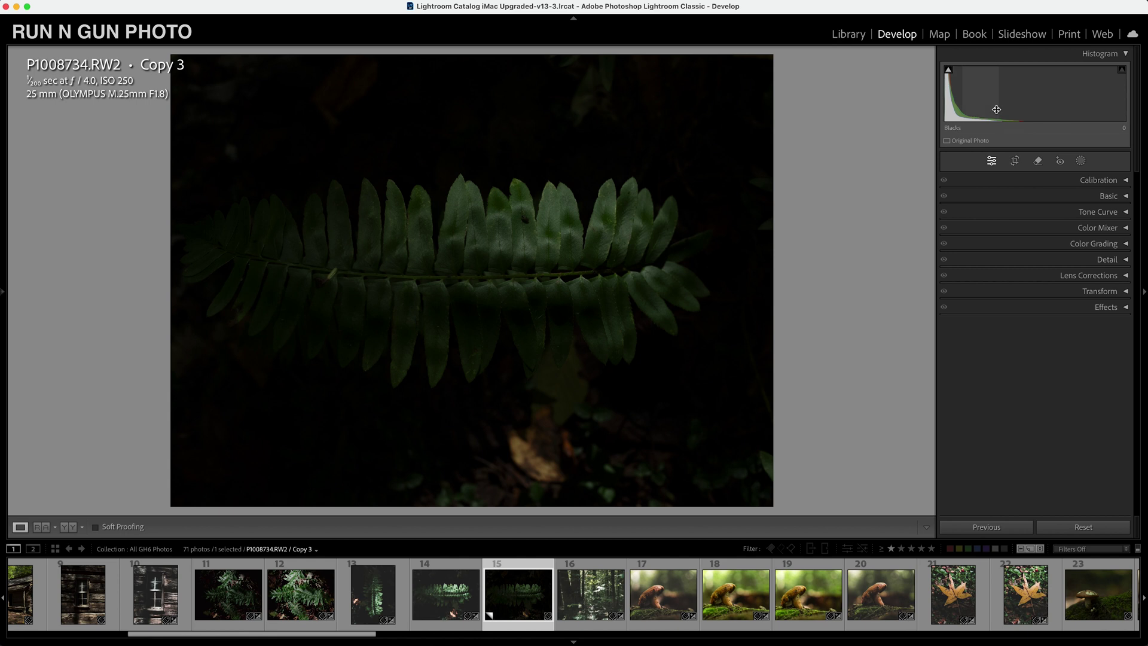
In Calibration, set Shadows Tint −20 and Red Primary hue −28, saturation −30.
{"action": "left_click", "coordinate": [1127, 180]}
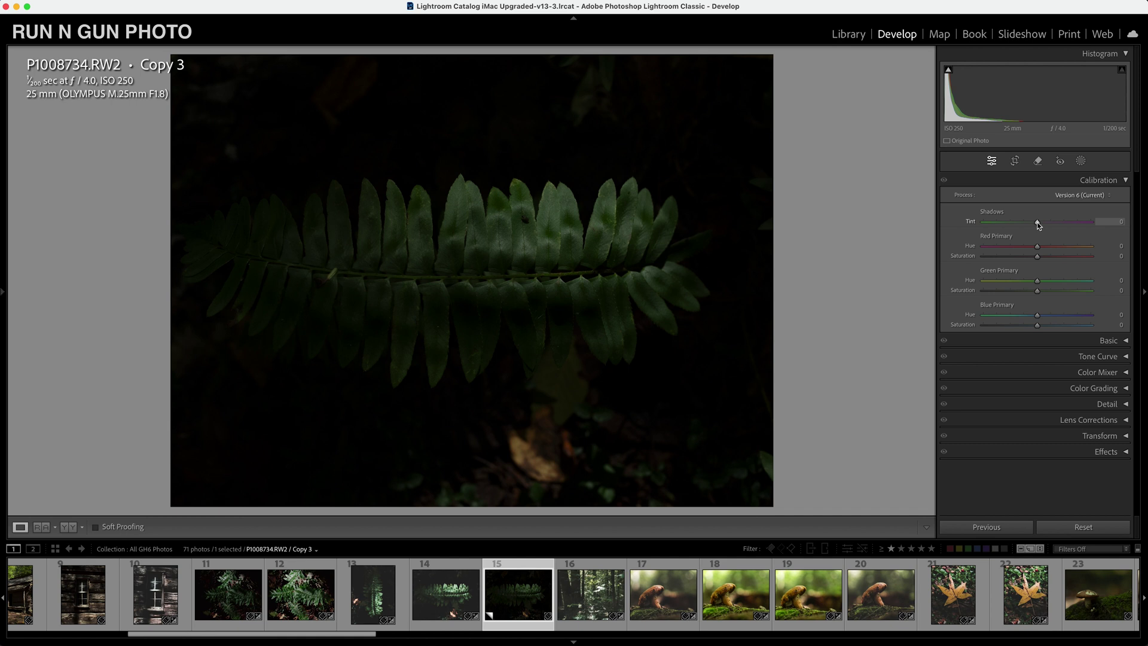
{"action": "left_click_drag", "start_coordinate": [1037, 223], "coordinate": [1027, 225]}
{"action": "left_click_drag", "start_coordinate": [1037, 250], "coordinate": [1023, 257]}
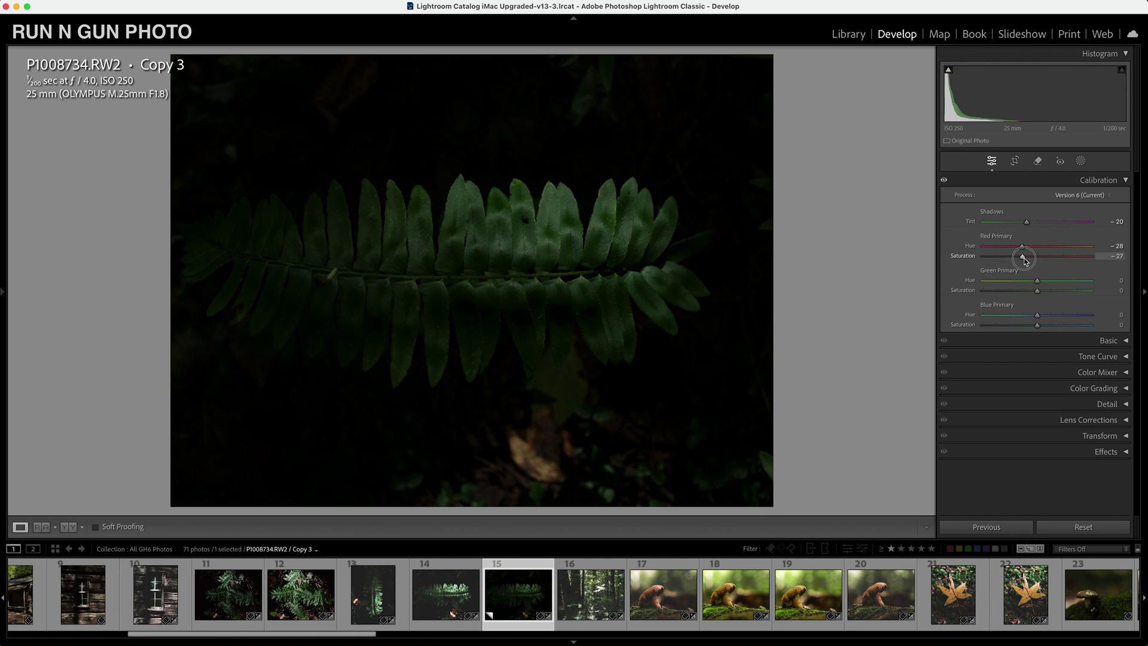
{"action": "left_click_drag", "start_coordinate": [1024, 259], "coordinate": [1022, 261]}
{"action": "left_click", "coordinate": [486, 443]}
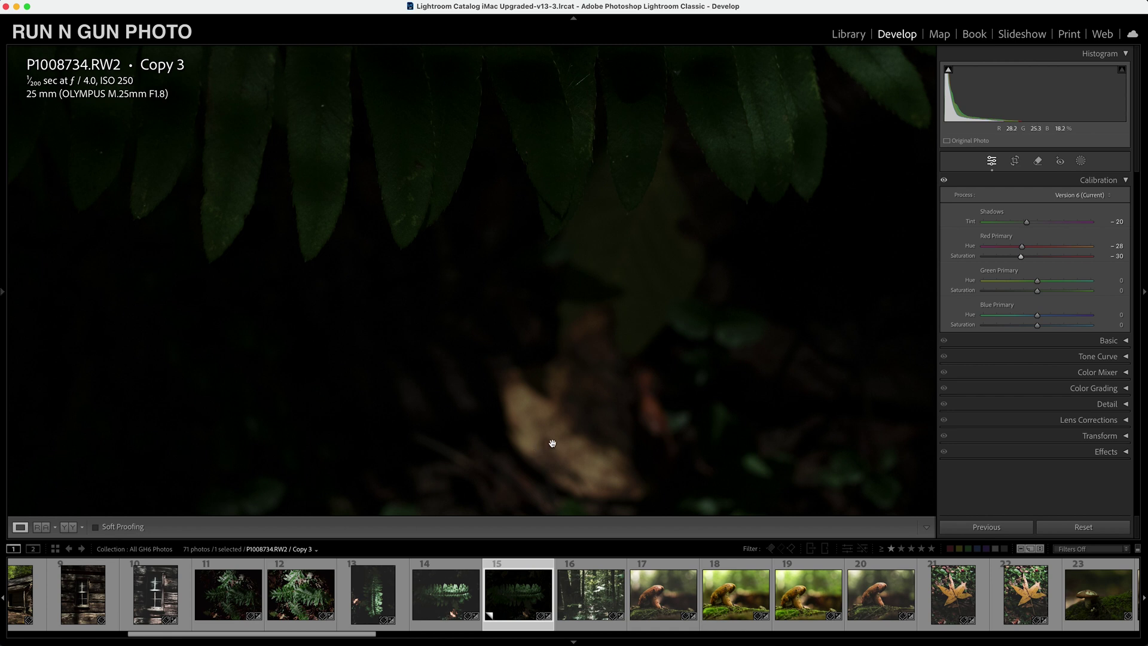
{"action": "left_click", "coordinate": [598, 451]}
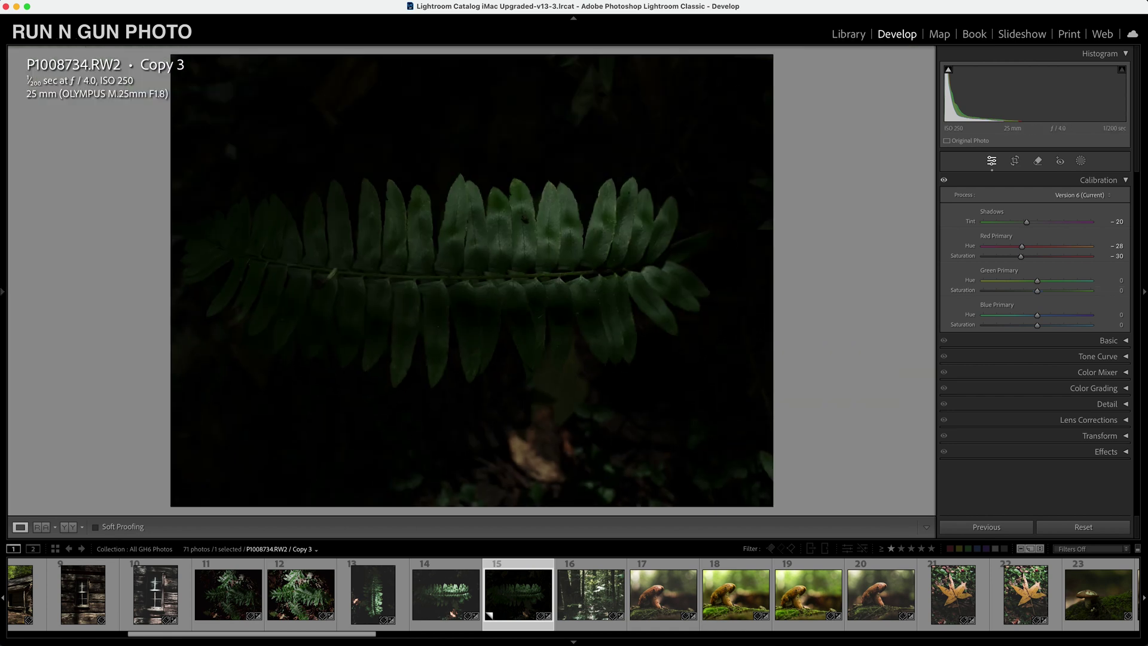
Set Green Primary +26/−10 and Blue Primary −25/−16, comparing calibration on and off.
{"action": "left_click_drag", "start_coordinate": [1037, 283], "coordinate": [1028, 326]}
{"action": "left_click", "coordinate": [944, 181]}
{"action": "left_click", "coordinate": [523, 263]}
{"action": "left_click", "coordinate": [603, 318]}
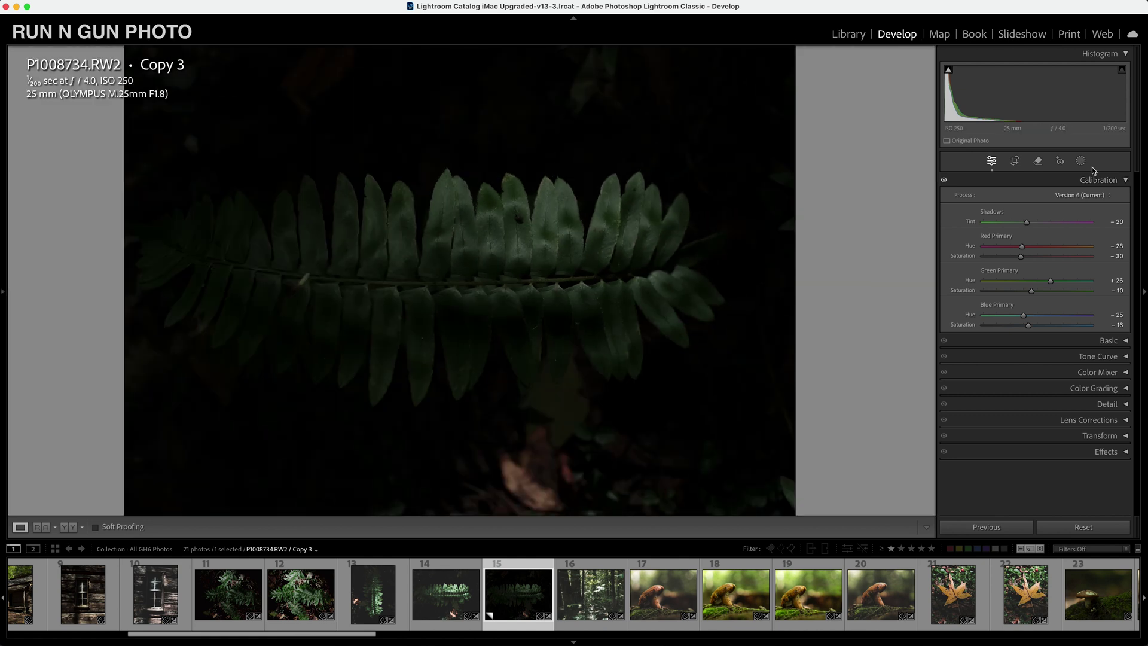
{"action": "left_click", "coordinate": [1127, 181]}
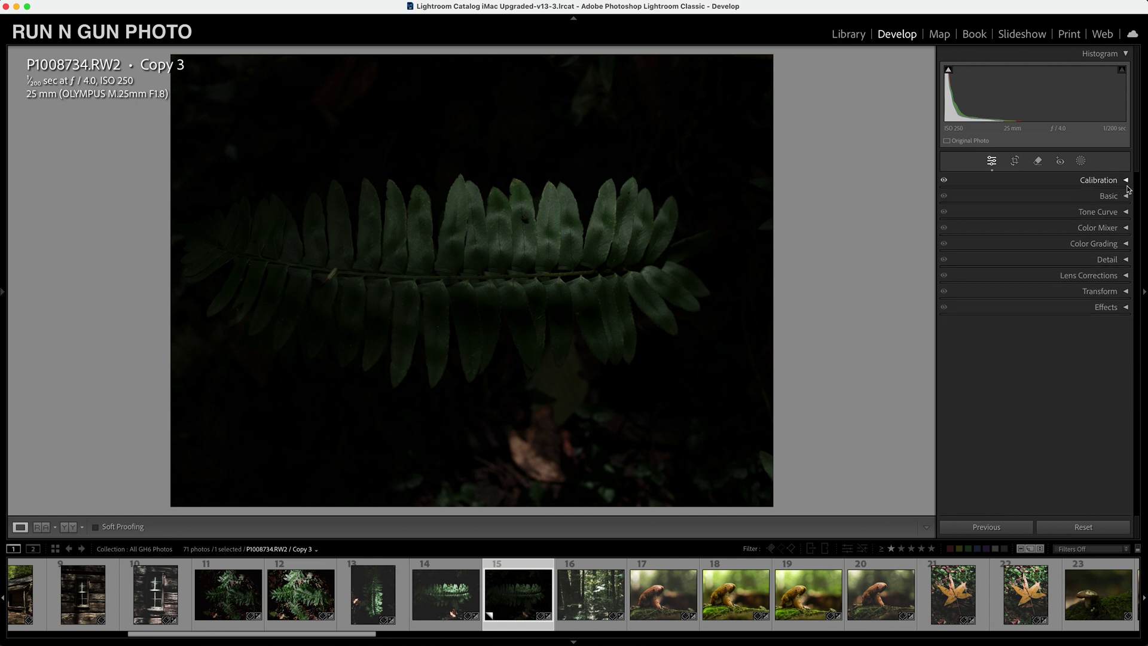
Change the Basic panel profile from Adobe Color to Adobe Portrait.
{"action": "left_click", "coordinate": [1126, 198]}
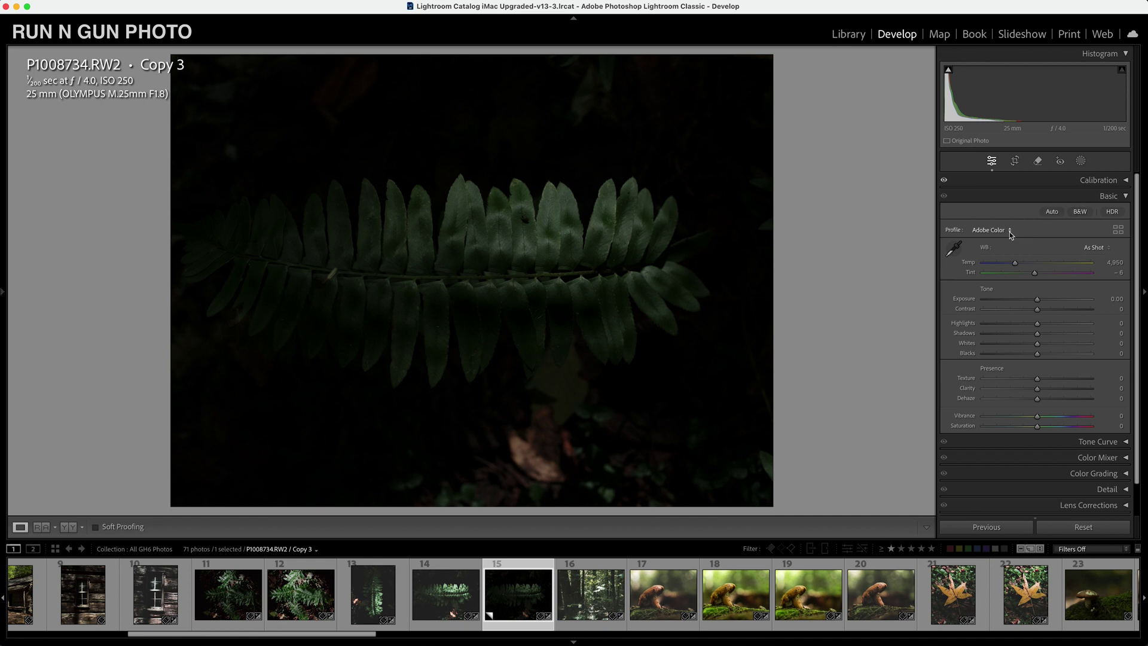
{"action": "left_click", "coordinate": [986, 231]}
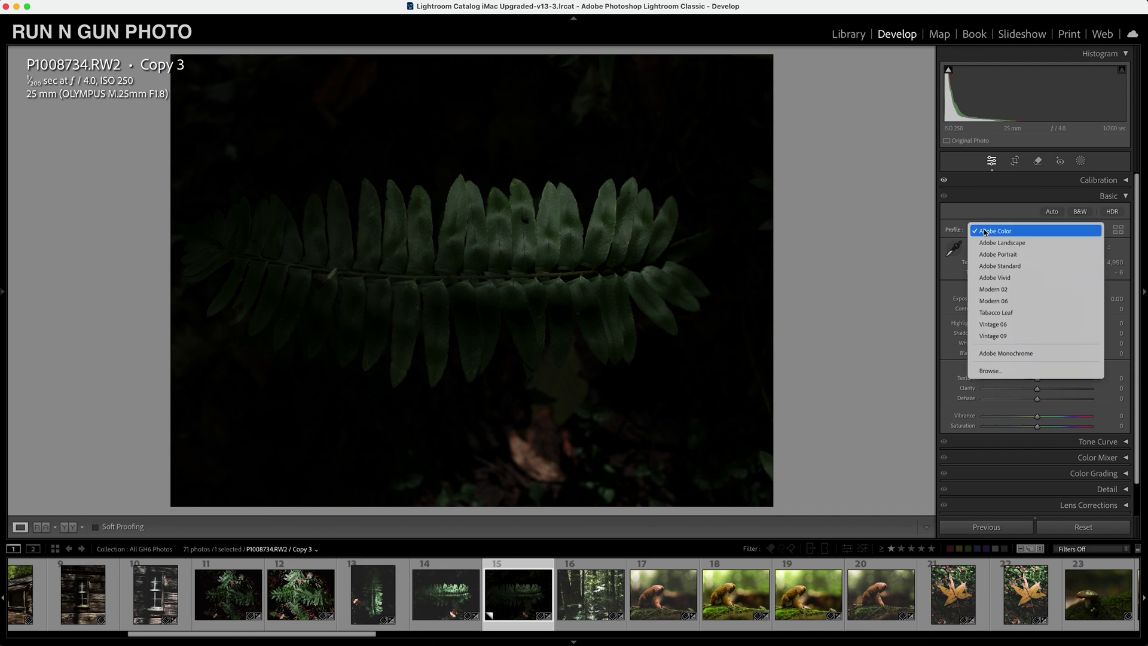
{"action": "left_click", "coordinate": [995, 254]}
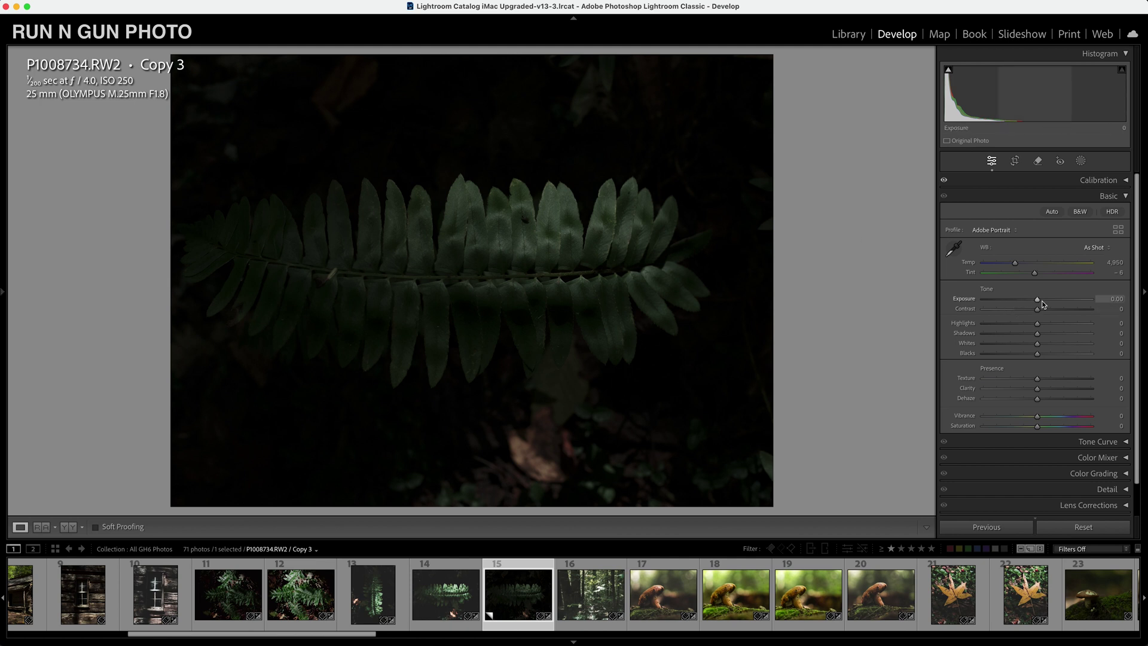
Set Exposure +1.40, Contrast +16, Highlights −30, Shadows +28, Whites +33, Blacks −17.
{"action": "left_click_drag", "start_coordinate": [1038, 300], "coordinate": [1053, 304]}
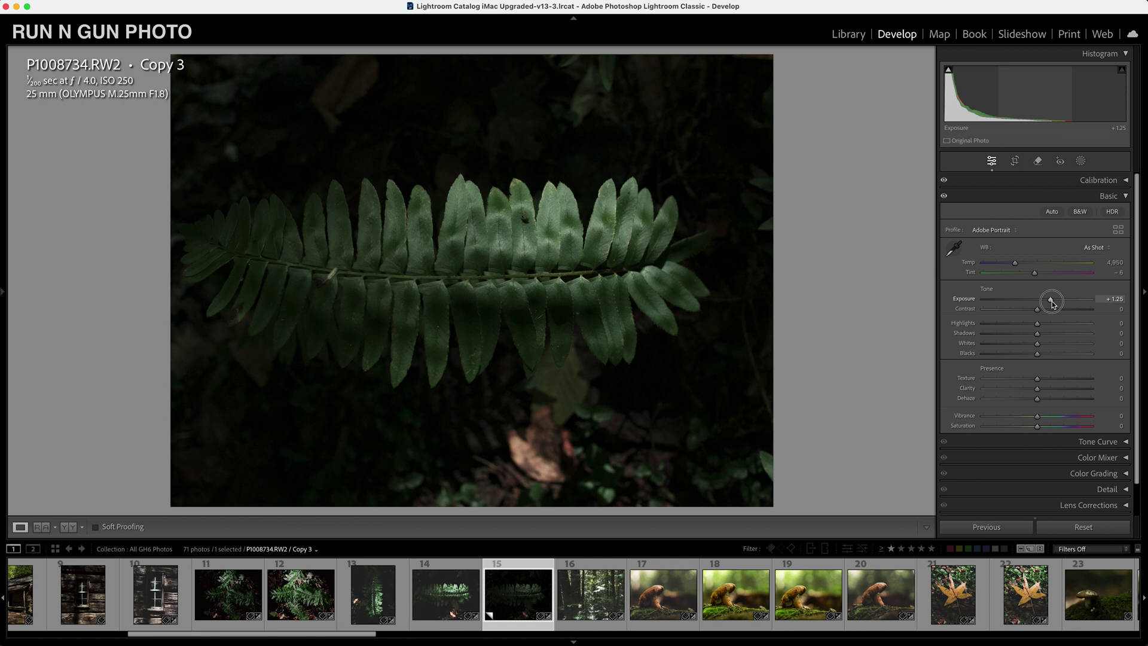
{"action": "left_click_drag", "start_coordinate": [1038, 309], "coordinate": [1047, 315]}
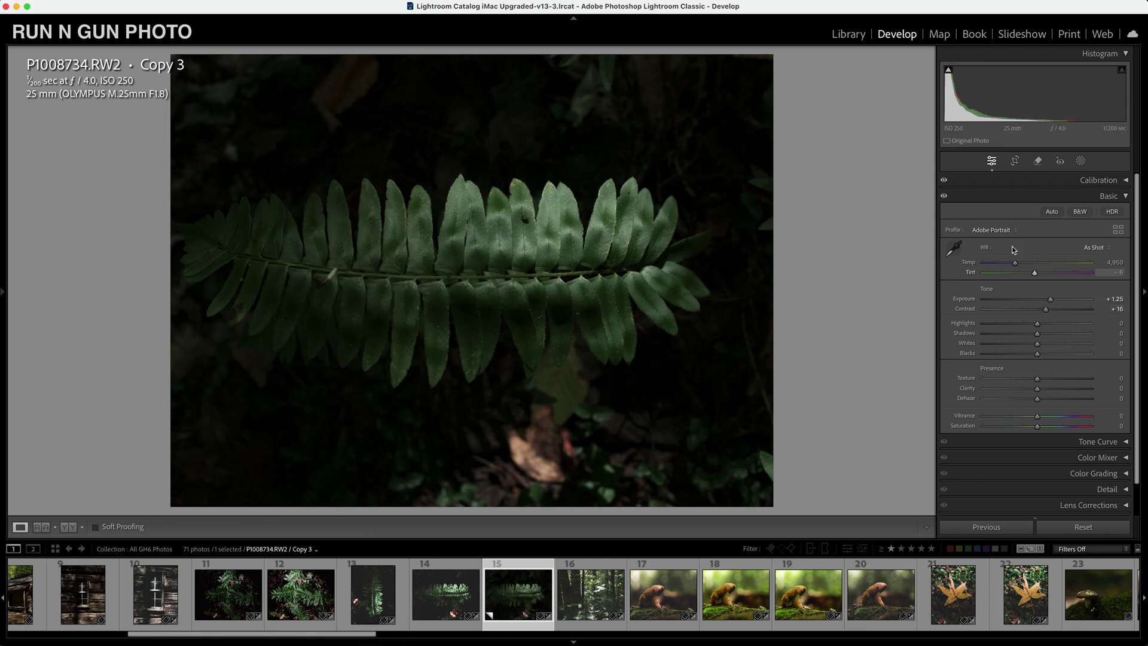
{"action": "left_click", "coordinate": [556, 244]}
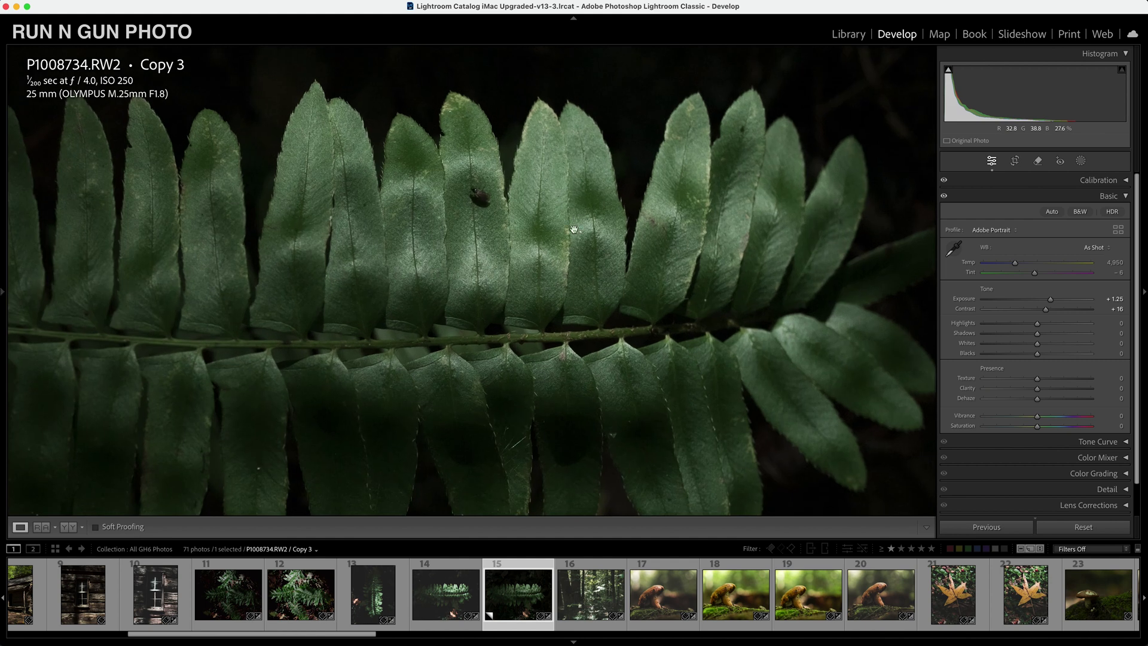
{"action": "left_click", "coordinate": [627, 230]}
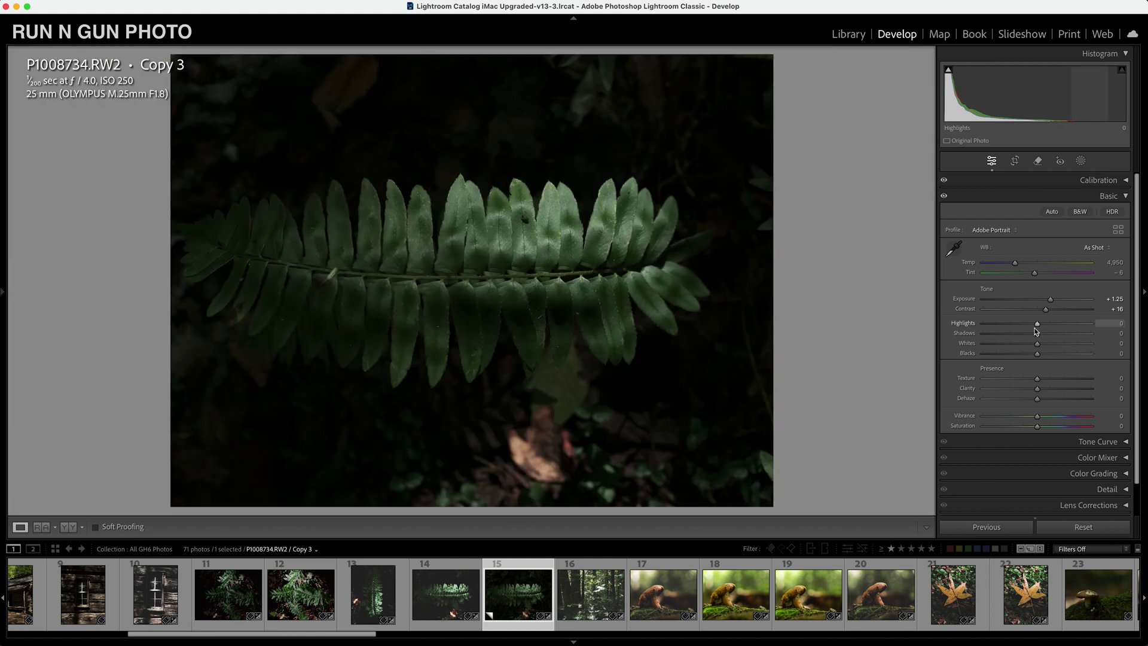
{"action": "left_click_drag", "start_coordinate": [1039, 323], "coordinate": [1054, 305]}
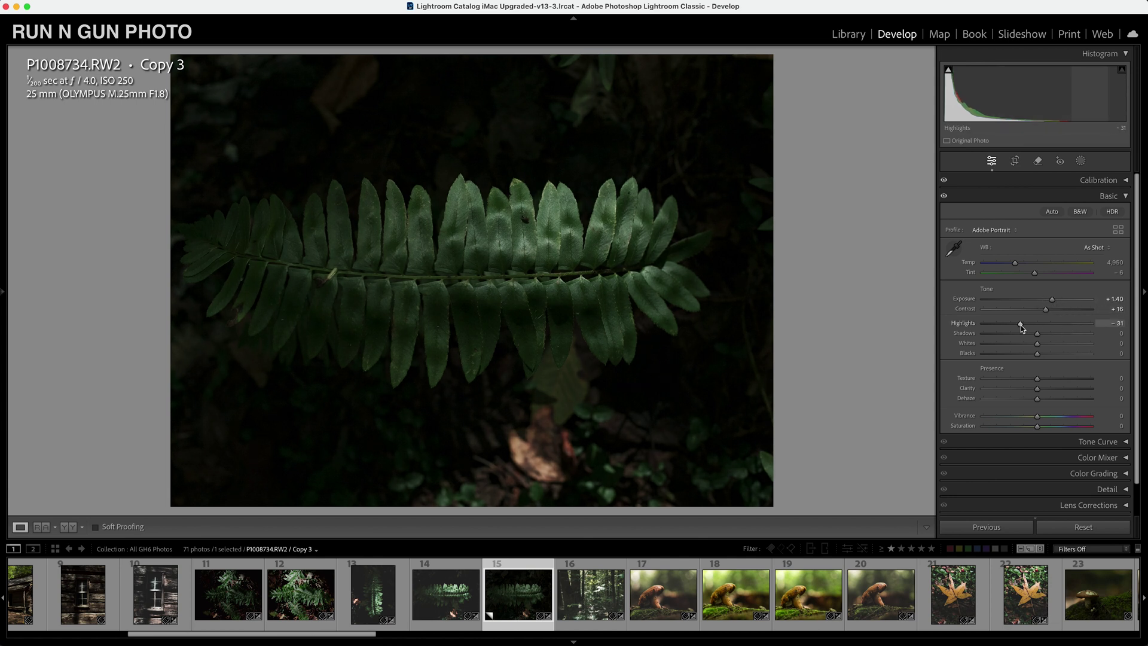
{"action": "left_click_drag", "start_coordinate": [1020, 325], "coordinate": [1051, 341]}
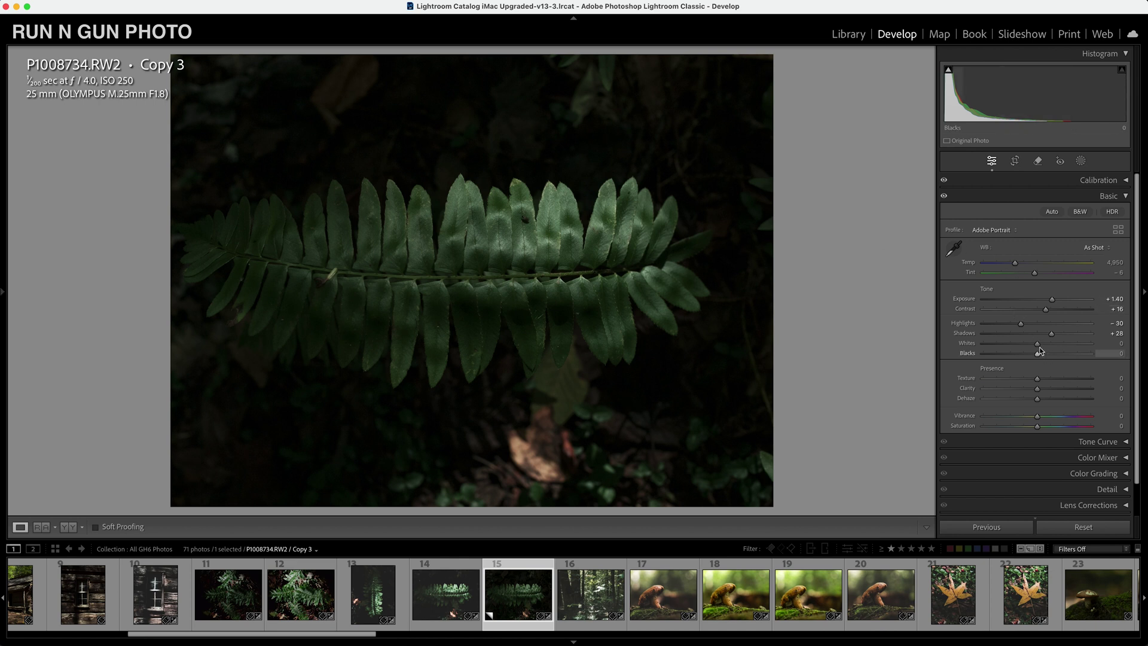
{"action": "left_click_drag", "start_coordinate": [1038, 346], "coordinate": [1054, 355]}
{"action": "left_click_drag", "start_coordinate": [1038, 355], "coordinate": [1029, 357]}
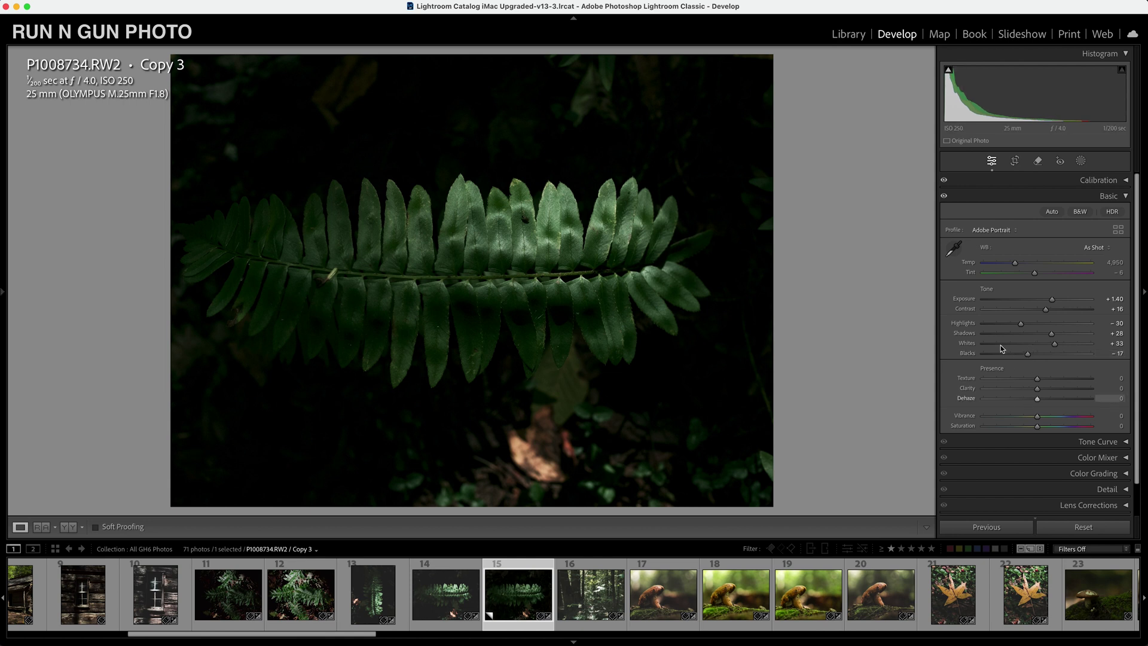
{"action": "left_click", "coordinate": [943, 196]}
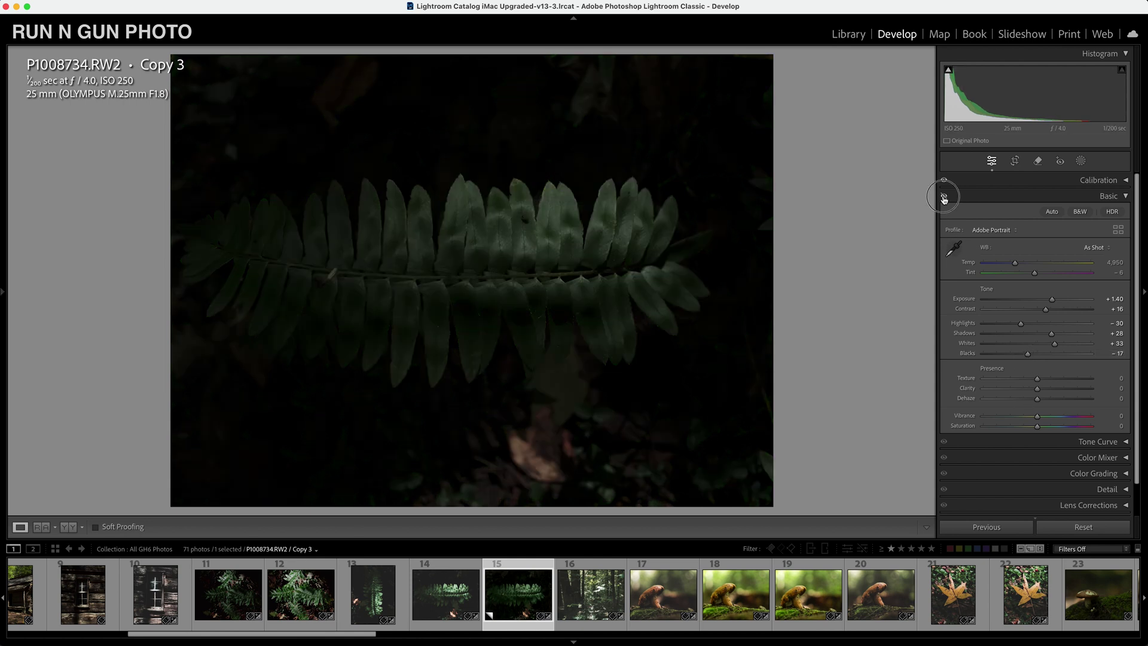
Re-enable Basic adjustments and cool the white balance to Temp 4,505, Tint −1.
{"action": "left_click", "coordinate": [943, 196]}
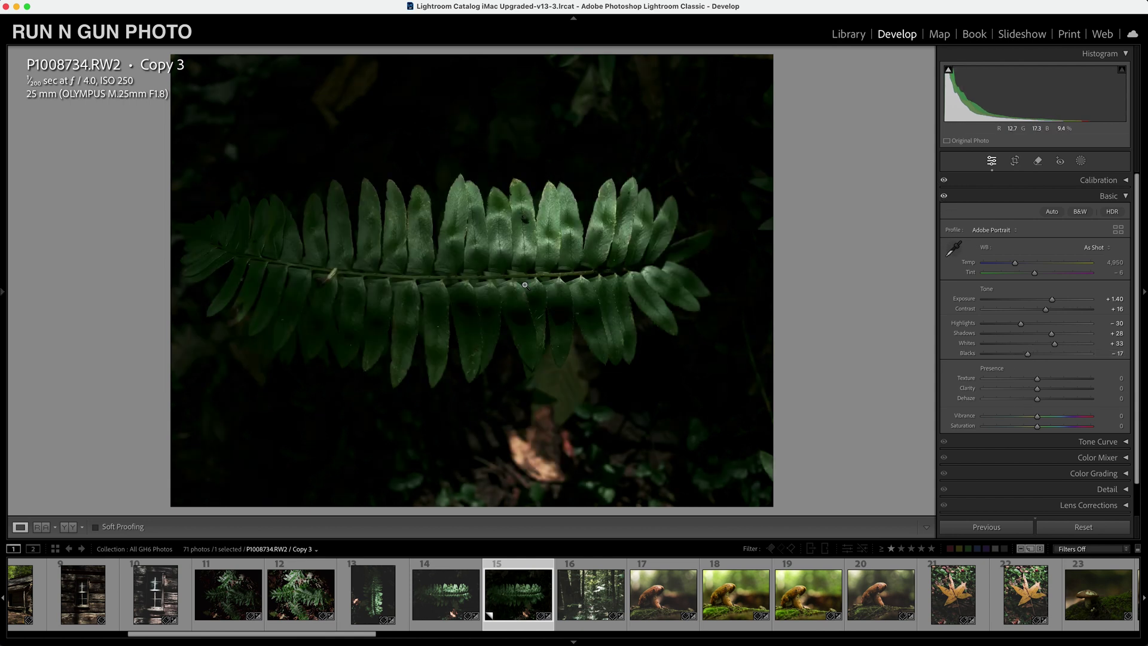
{"action": "left_click", "coordinate": [506, 276]}
{"action": "left_click", "coordinate": [507, 276]}
{"action": "left_click_drag", "start_coordinate": [1034, 274], "coordinate": [1035, 275]}
{"action": "left_click_drag", "start_coordinate": [1015, 263], "coordinate": [1010, 264]}
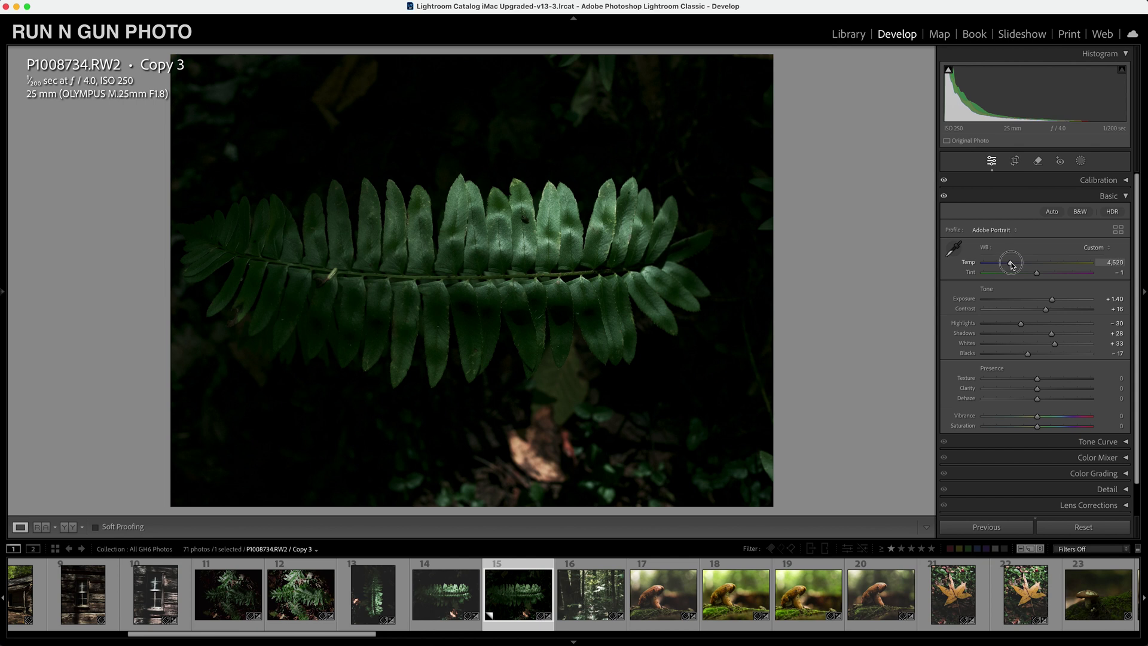
{"action": "left_click_drag", "start_coordinate": [1011, 265], "coordinate": [1010, 265]}
{"action": "left_click_drag", "start_coordinate": [1010, 265], "coordinate": [1010, 265]}
Lower Clarity to −14, undoing an overly strong first reduction.
{"action": "left_click", "coordinate": [499, 257]}
{"action": "left_click_drag", "start_coordinate": [649, 399], "coordinate": [651, 336]}
{"action": "left_click", "coordinate": [655, 322]}
{"action": "left_click", "coordinate": [655, 321]}
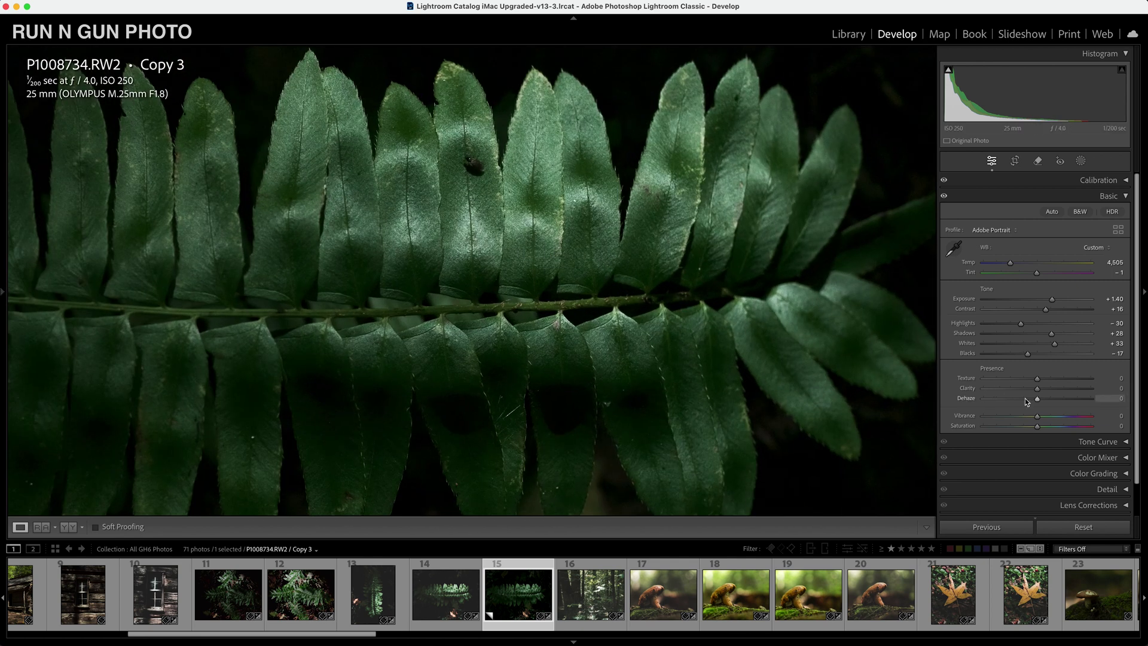
{"action": "left_click_drag", "start_coordinate": [1038, 392], "coordinate": [961, 394]}
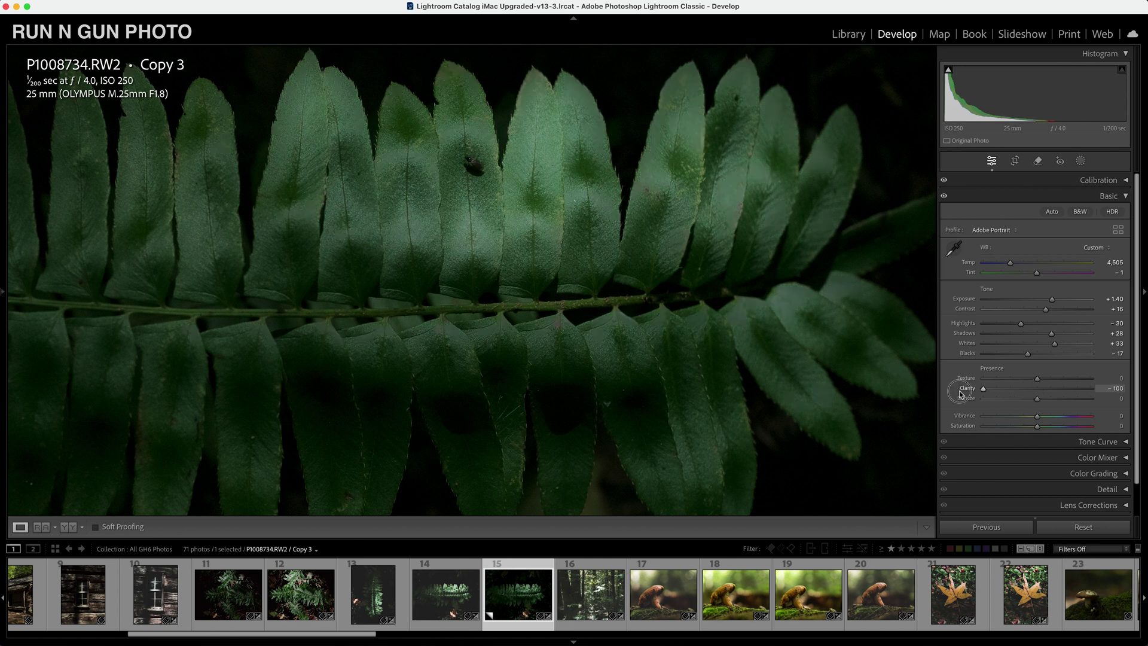
{"action": "left_click", "coordinate": [600, 288]}
{"action": "left_click", "coordinate": [512, 260]}
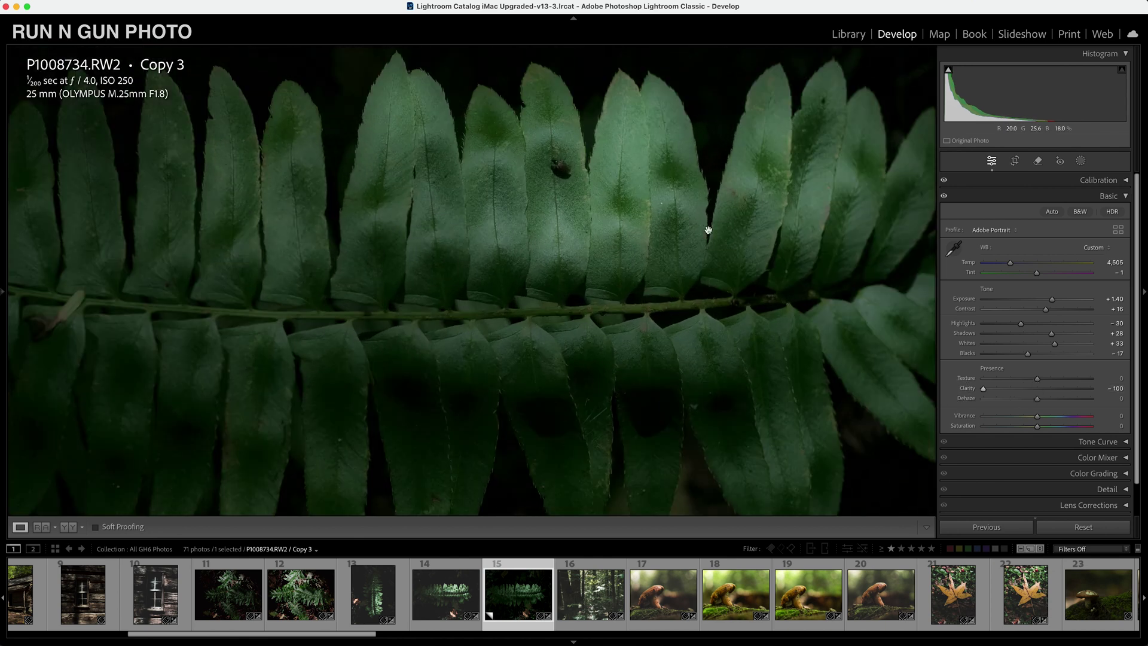
{"action": "key", "text": "super+z"}
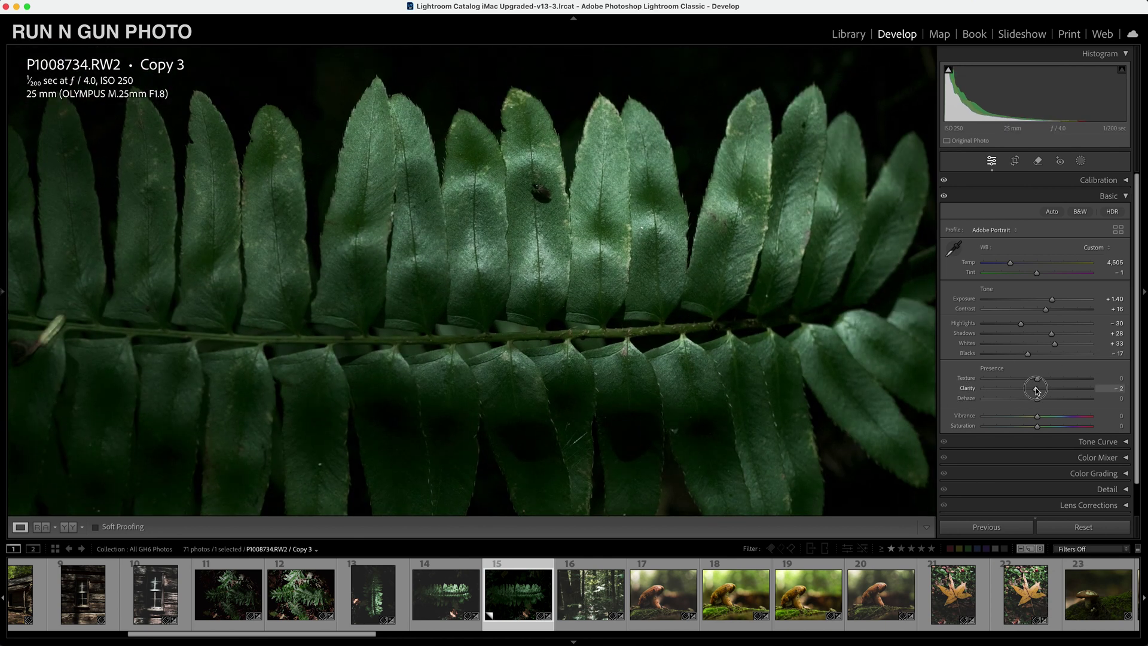
{"action": "left_click", "coordinate": [1030, 390]}
{"action": "left_click_drag", "start_coordinate": [1030, 391], "coordinate": [1029, 392]}
{"action": "left_click", "coordinate": [731, 277]}
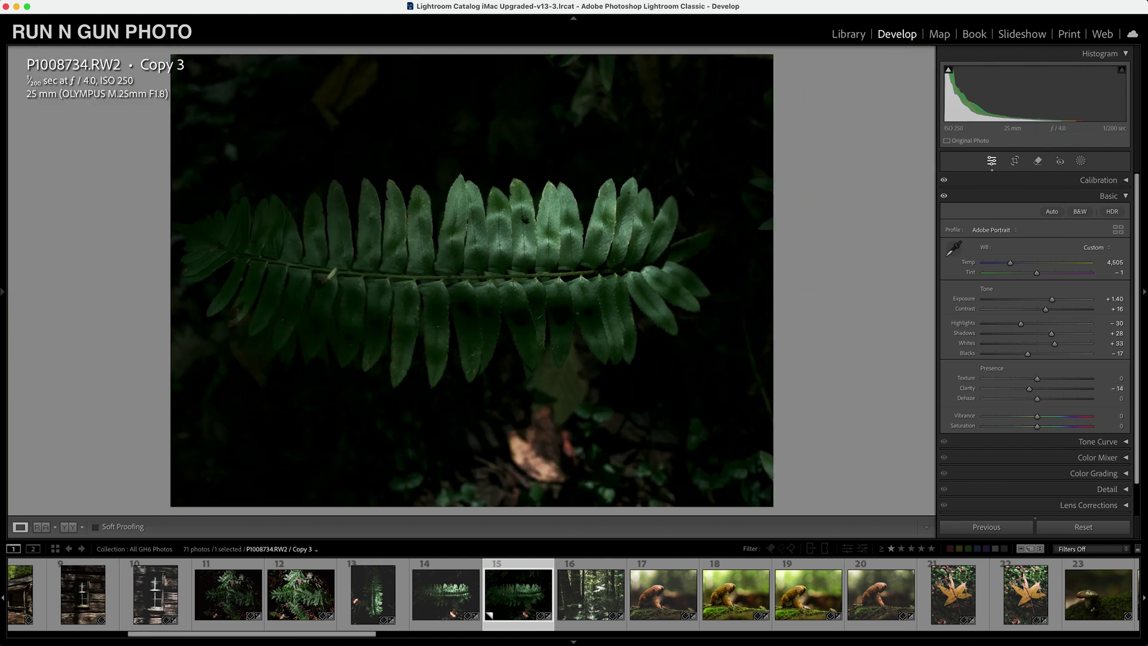
Raise Dehaze to +10 and compare the Basic adjustments off and on.
{"action": "left_click_drag", "start_coordinate": [1037, 399], "coordinate": [1039, 400]}
{"action": "left_click_drag", "start_coordinate": [1040, 400], "coordinate": [1043, 400]}
{"action": "left_click", "coordinate": [943, 197]}
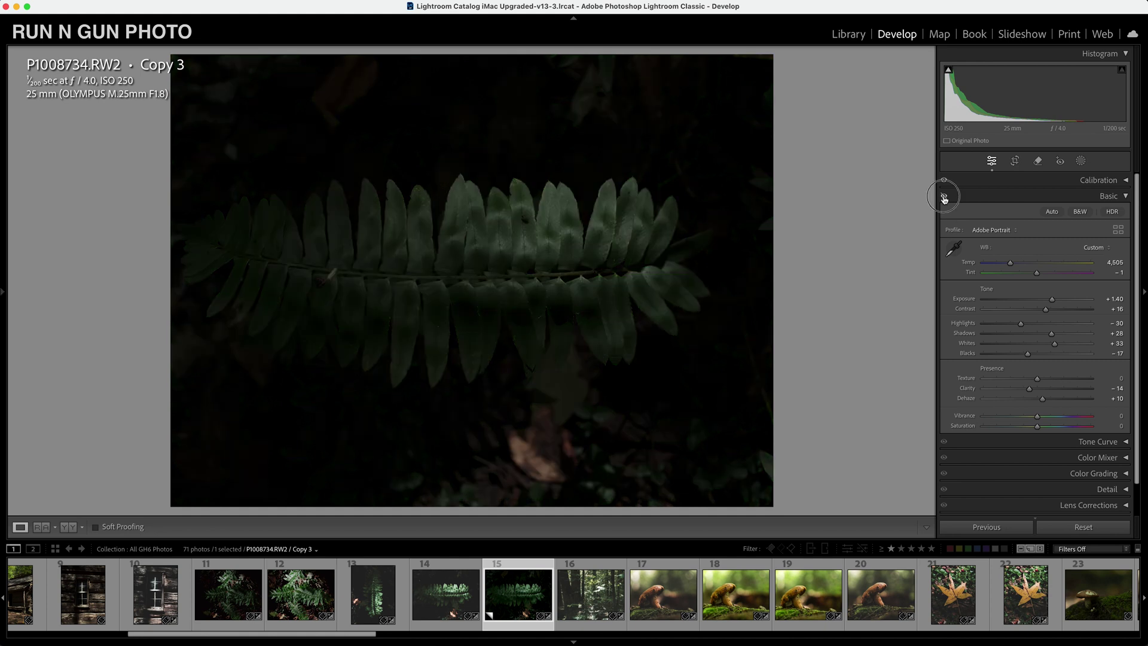
{"action": "left_click", "coordinate": [944, 198]}
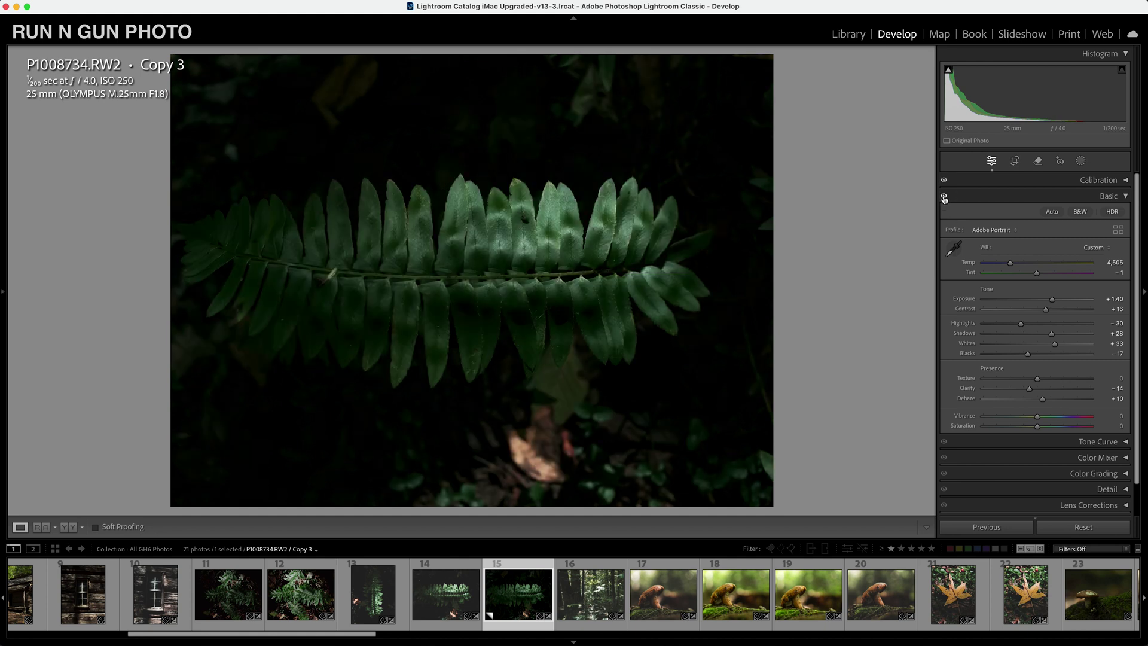
Lower Saturation to about -16 and raise Vibrance, checking the fern leaflets up close.
{"action": "left_click", "coordinate": [1037, 426]}
{"action": "left_click_drag", "start_coordinate": [1037, 427], "coordinate": [1026, 429]}
{"action": "key", "text": "super+equal"}
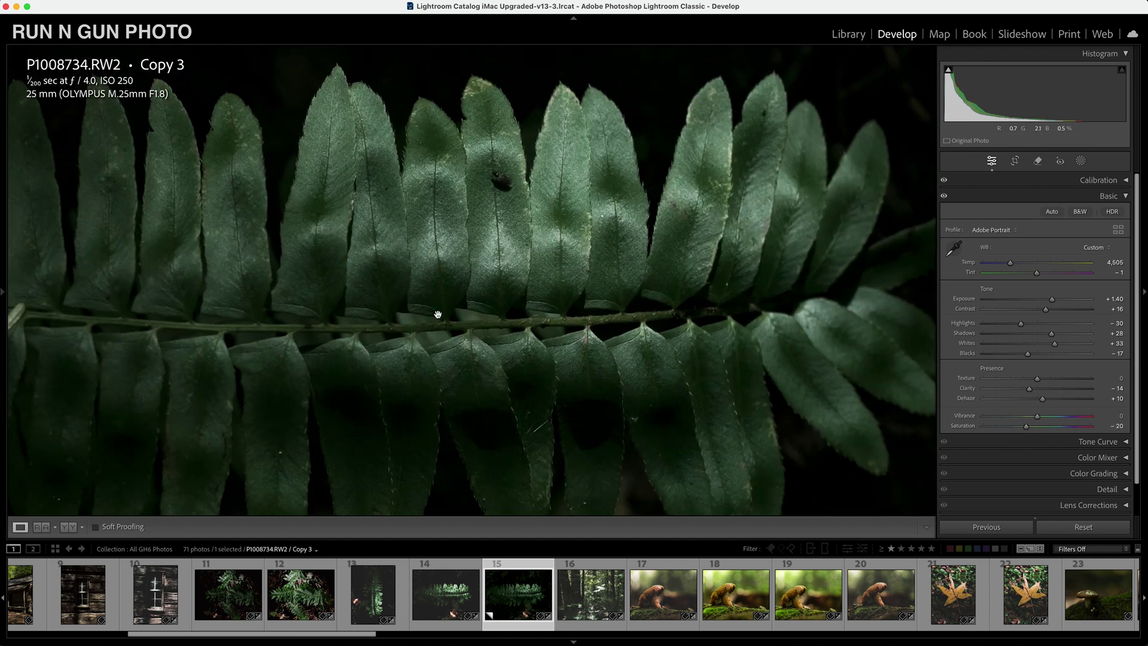
{"action": "key", "text": "super+equal"}
{"action": "left_click", "coordinate": [595, 302]}
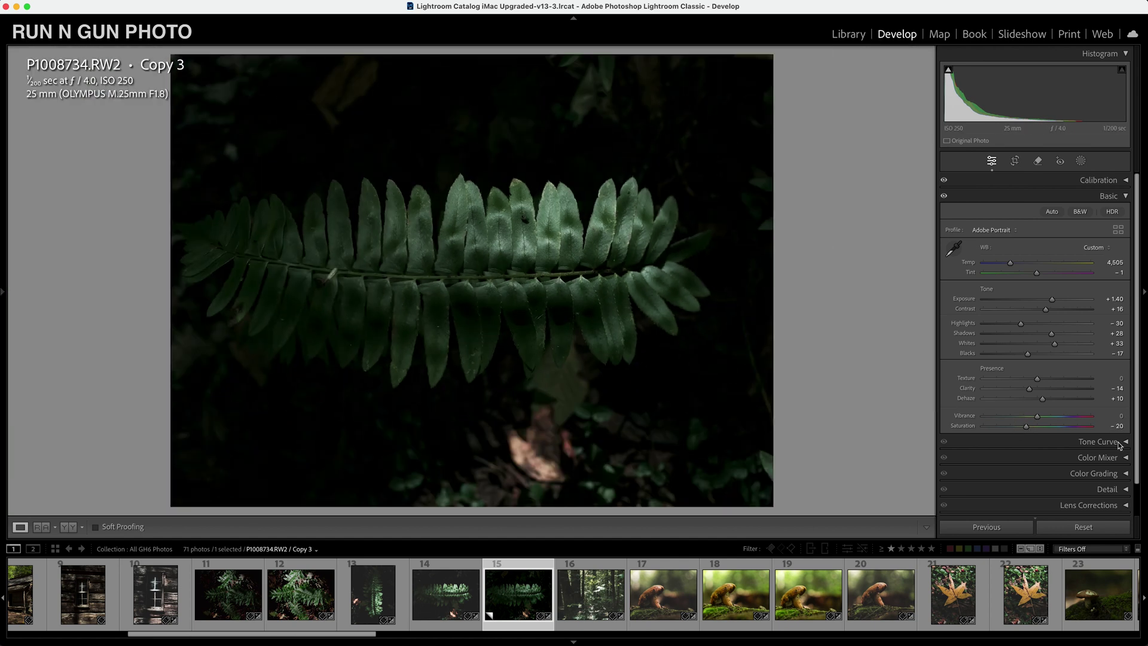
{"action": "left_click_drag", "start_coordinate": [1037, 416], "coordinate": [1109, 435]}
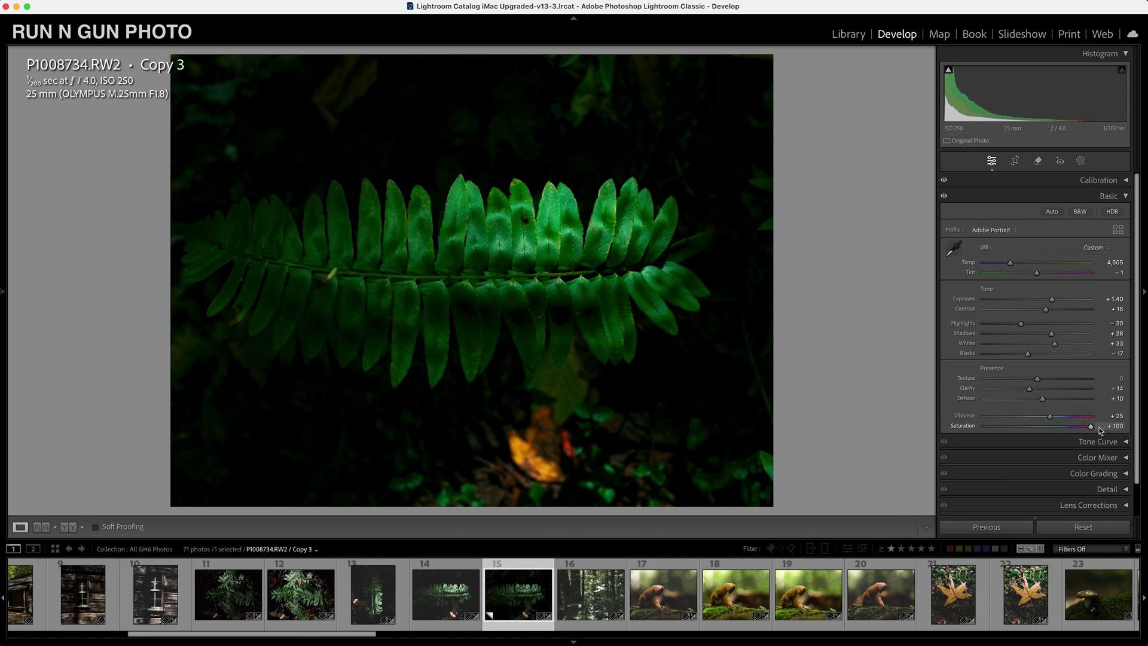
{"action": "left_click", "coordinate": [491, 252]}
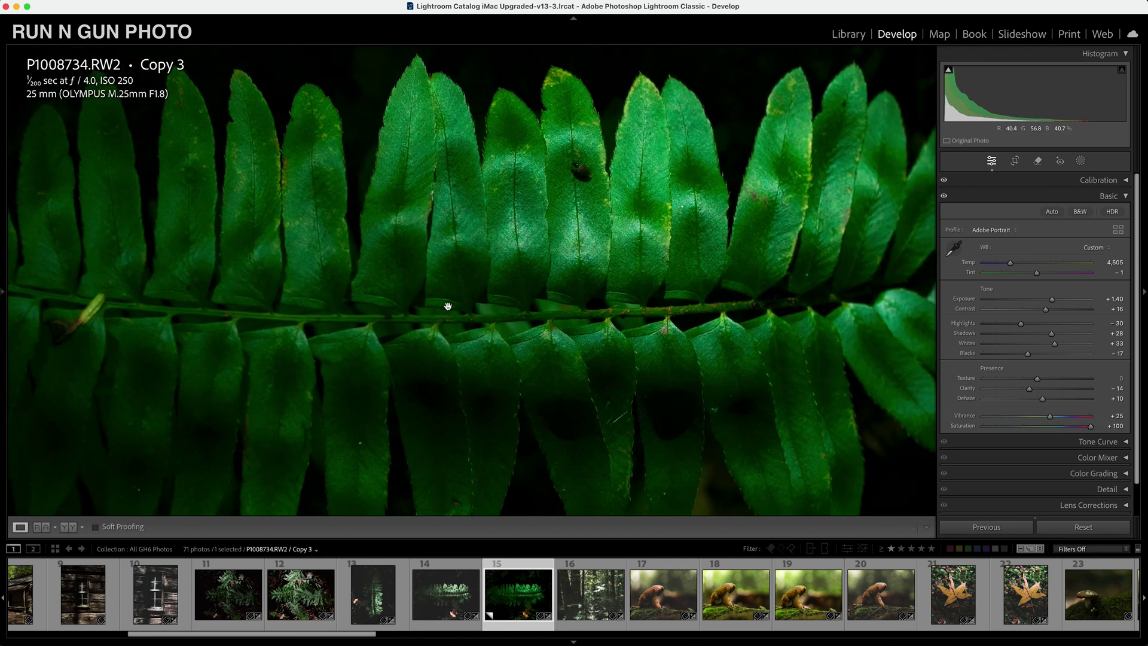
{"action": "left_click", "coordinate": [631, 353]}
{"action": "left_click_drag", "start_coordinate": [1091, 429], "coordinate": [1030, 433]}
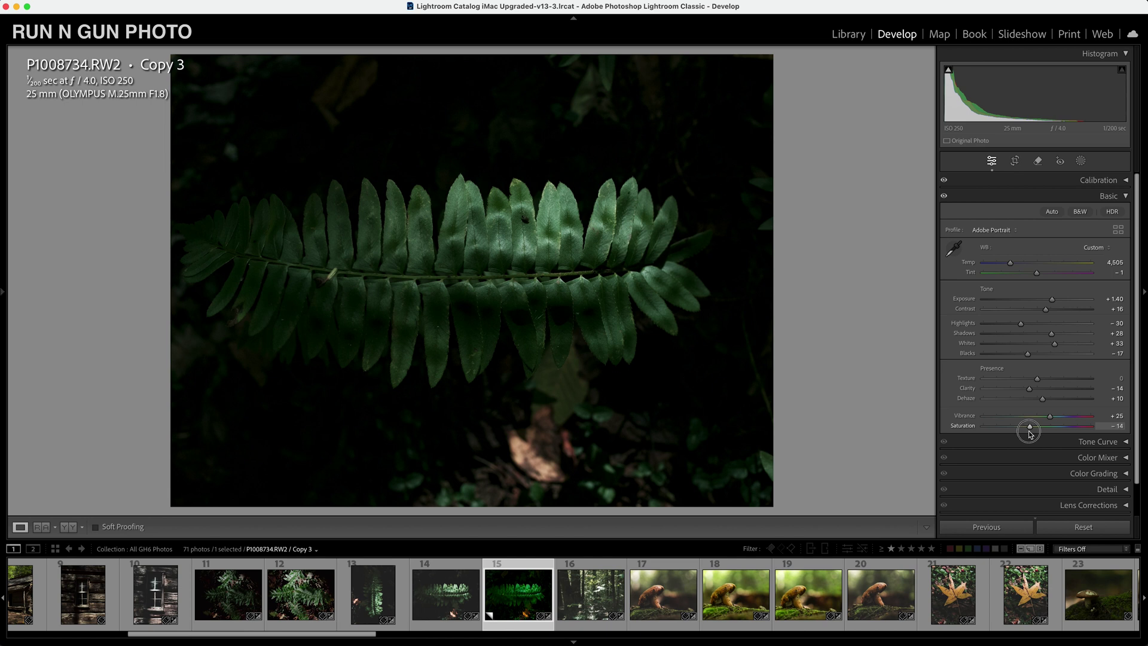
{"action": "left_click_drag", "start_coordinate": [1028, 433], "coordinate": [1102, 419]}
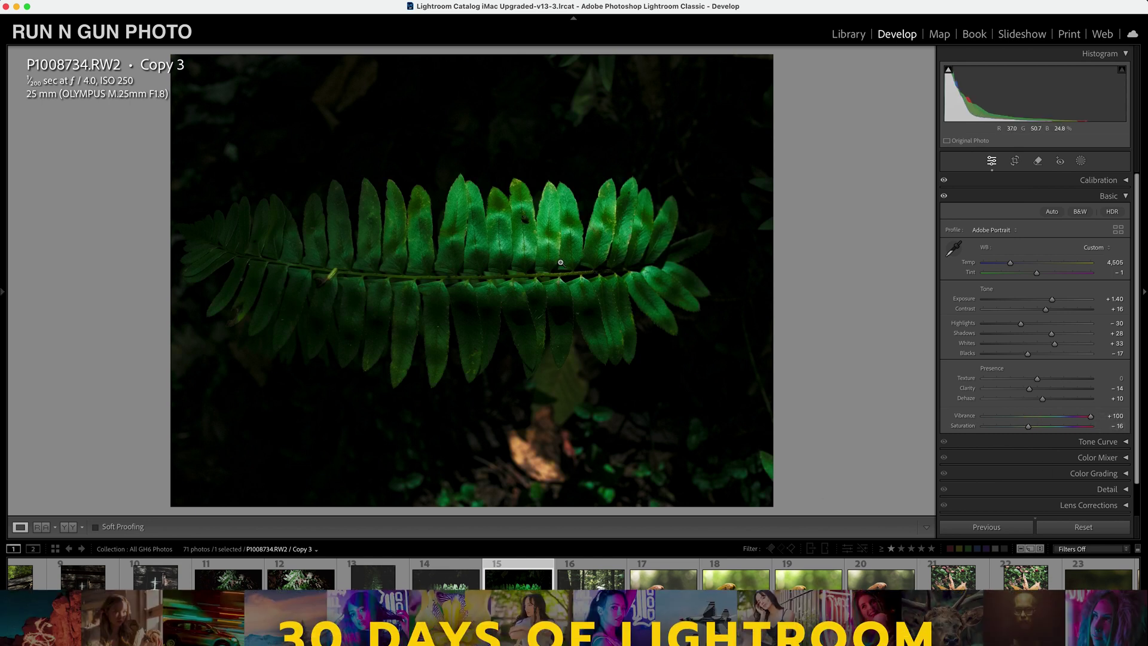
Trim Vibrance back to about +22, compare with Basic toggled off, then collapse Basic.
{"action": "left_click", "coordinate": [582, 279]}
{"action": "left_click_drag", "start_coordinate": [1091, 421], "coordinate": [1051, 420]}
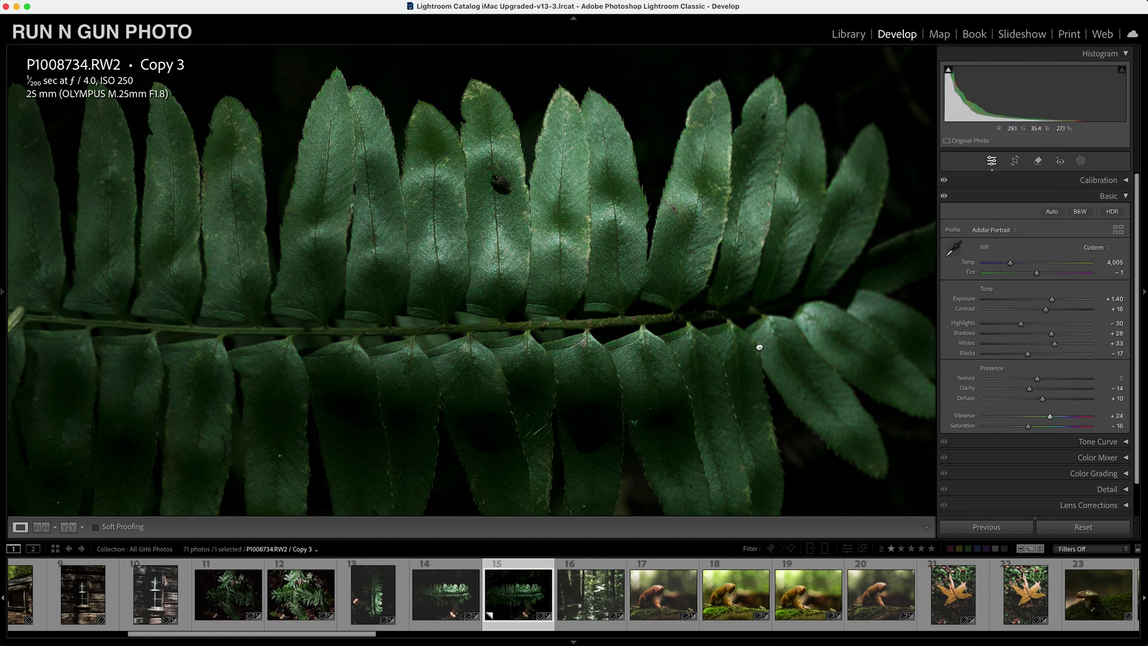
{"action": "key", "text": "z"}
{"action": "left_click_drag", "start_coordinate": [1048, 420], "coordinate": [1048, 418]}
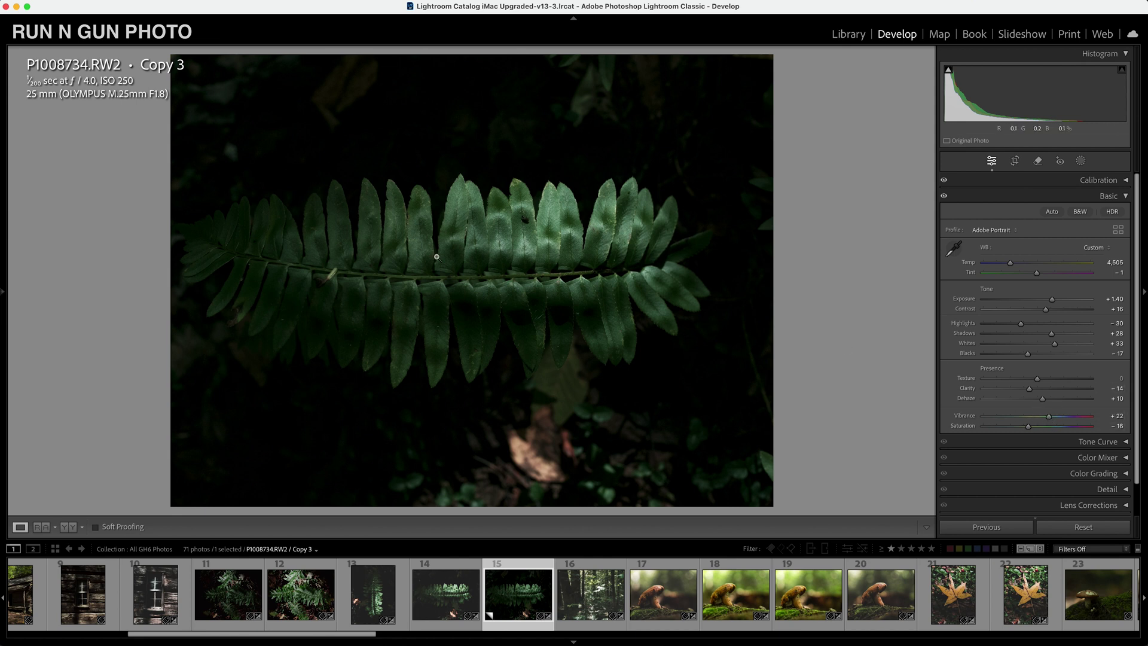
{"action": "left_click", "coordinate": [944, 197]}
{"action": "left_click", "coordinate": [944, 197]}
{"action": "left_click", "coordinate": [1126, 196]}
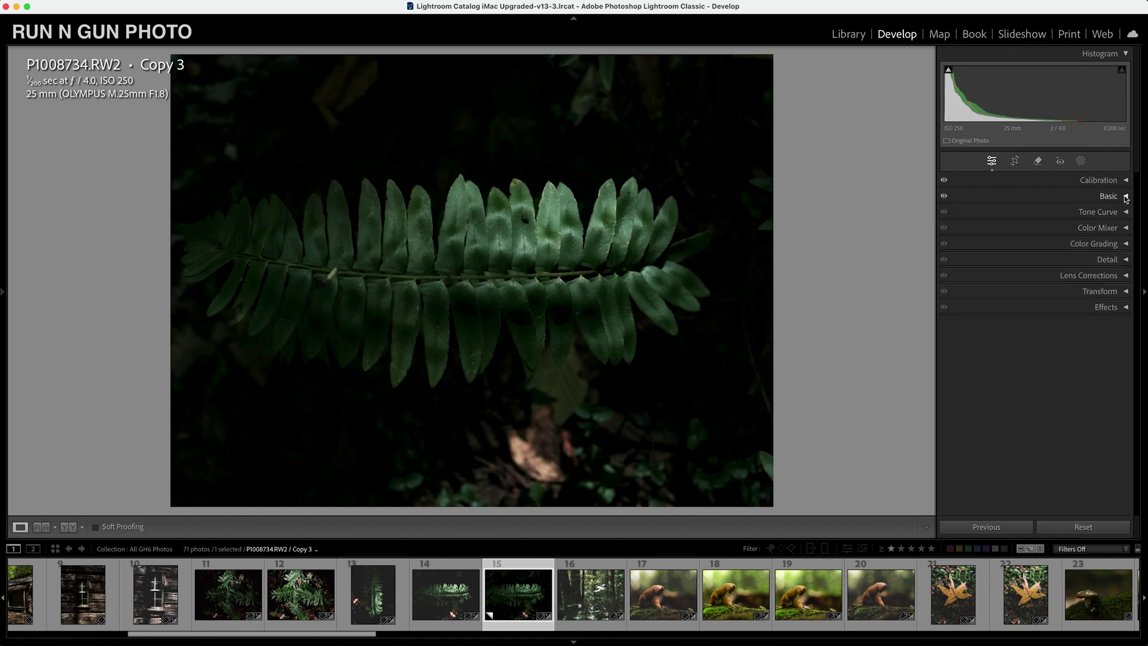
Build an S-shaped tone curve by lifting the black point, lowering the white point, adding midtone points.
{"action": "left_click", "coordinate": [1126, 213]}
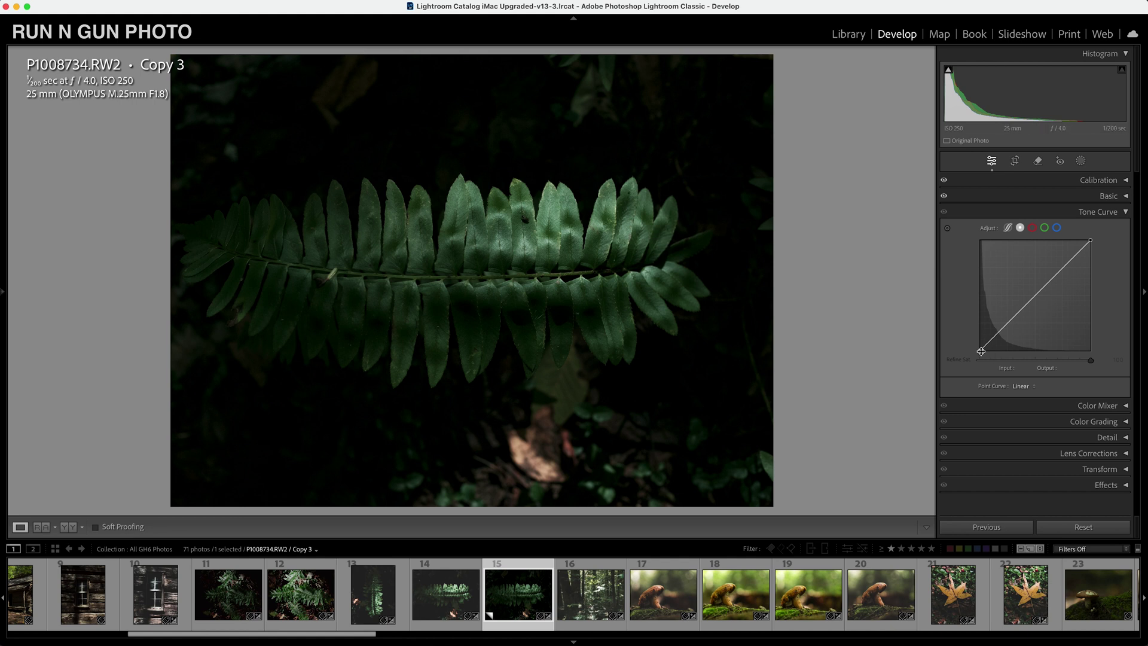
{"action": "left_click_drag", "start_coordinate": [981, 351], "coordinate": [979, 340]}
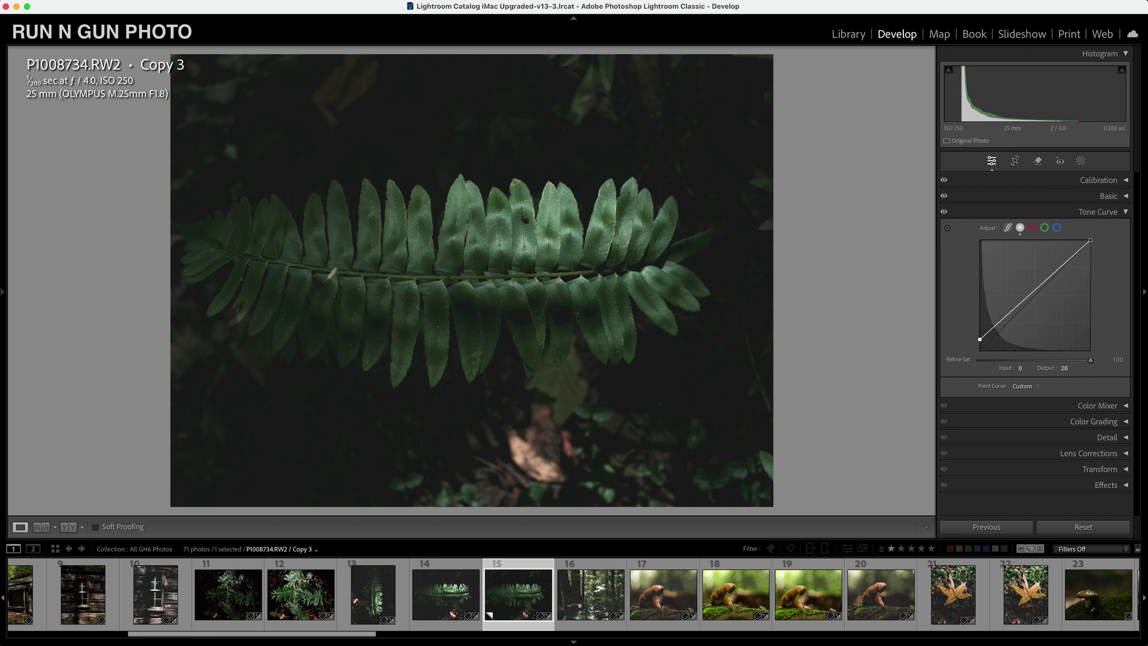
{"action": "left_click_drag", "start_coordinate": [1090, 240], "coordinate": [1091, 242]}
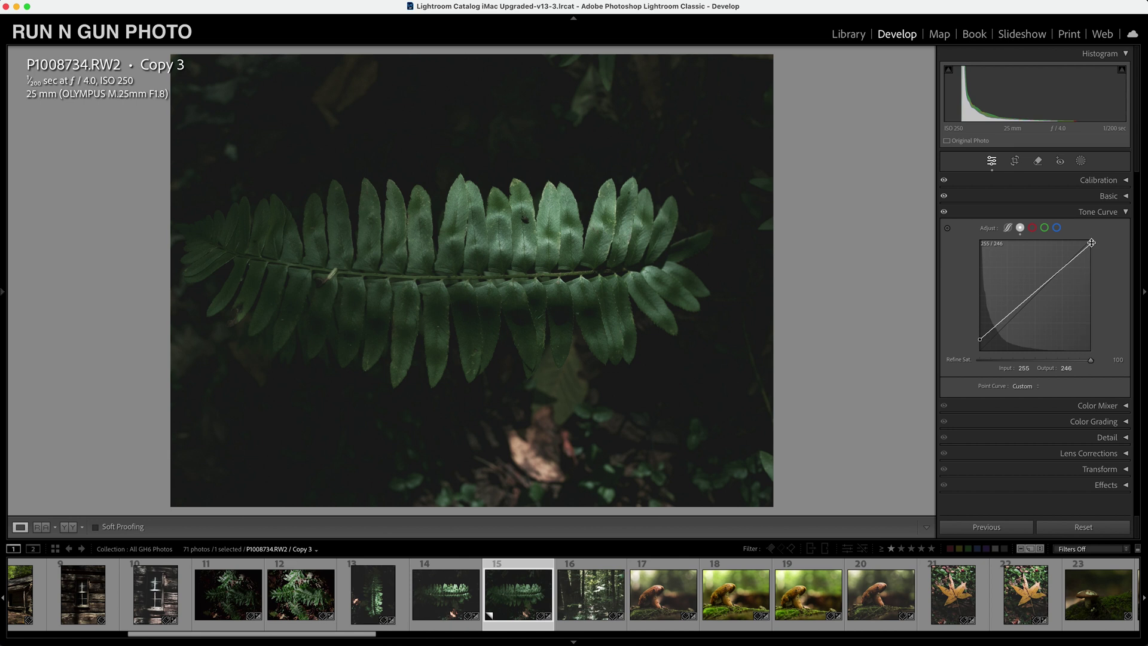
{"action": "left_click", "coordinate": [1058, 271]}
{"action": "left_click_drag", "start_coordinate": [1014, 312], "coordinate": [1013, 319]}
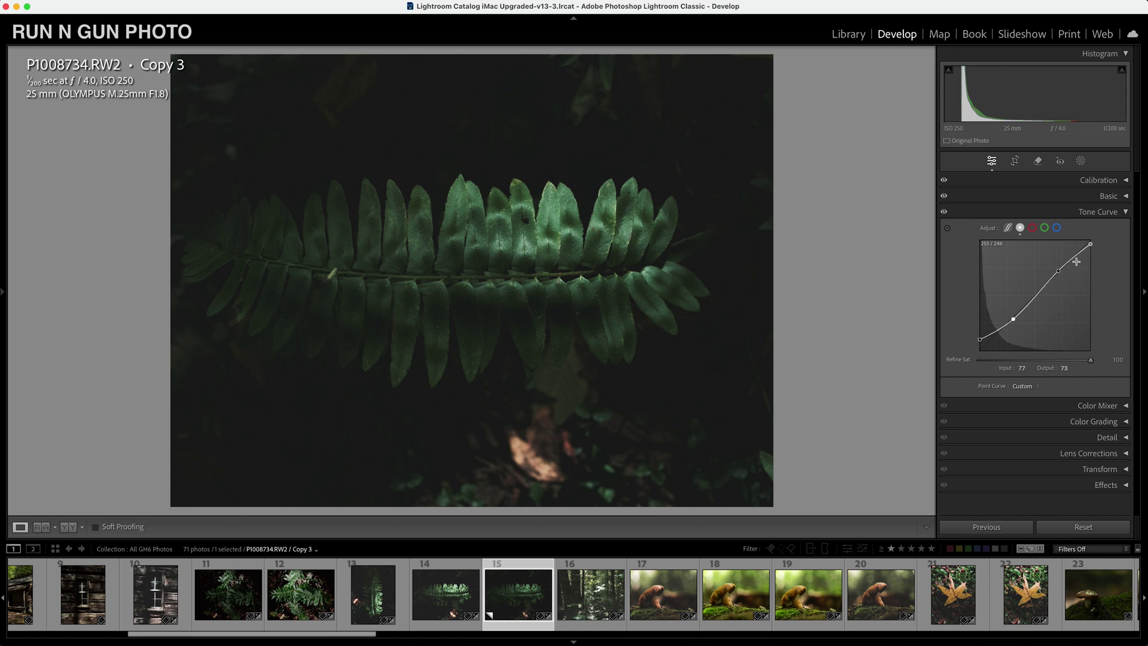
{"action": "left_click_drag", "start_coordinate": [1054, 274], "coordinate": [1066, 264]}
Lower the shadow curve point slightly and compare the fern with the tone curve off and on.
{"action": "left_click", "coordinate": [505, 268]}
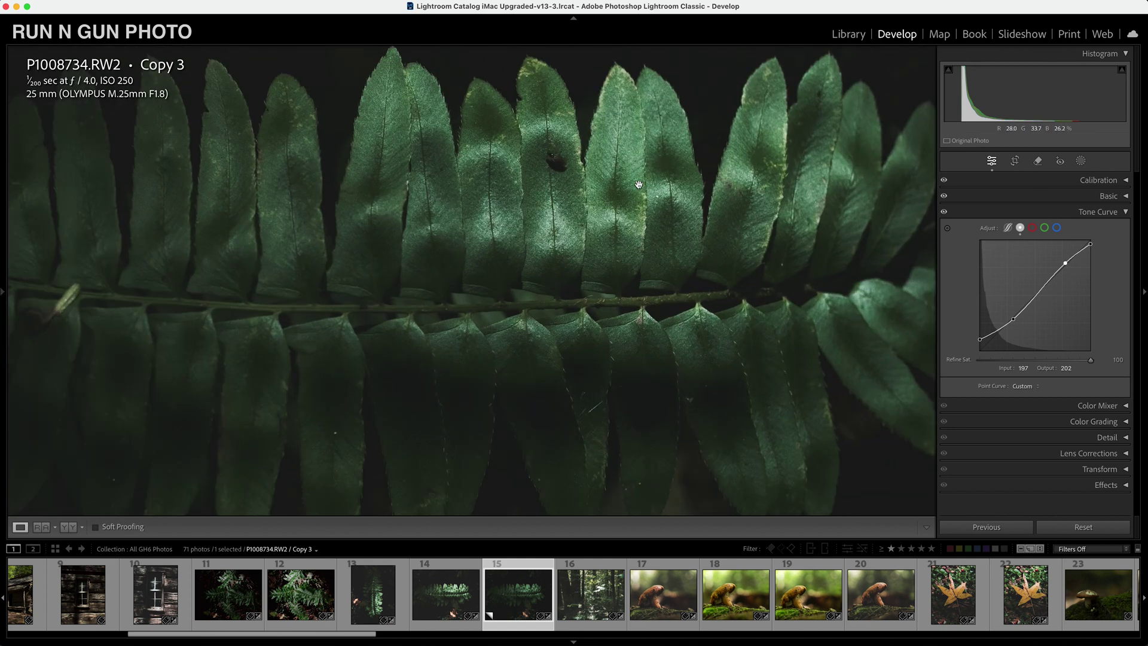
{"action": "left_click", "coordinate": [675, 261]}
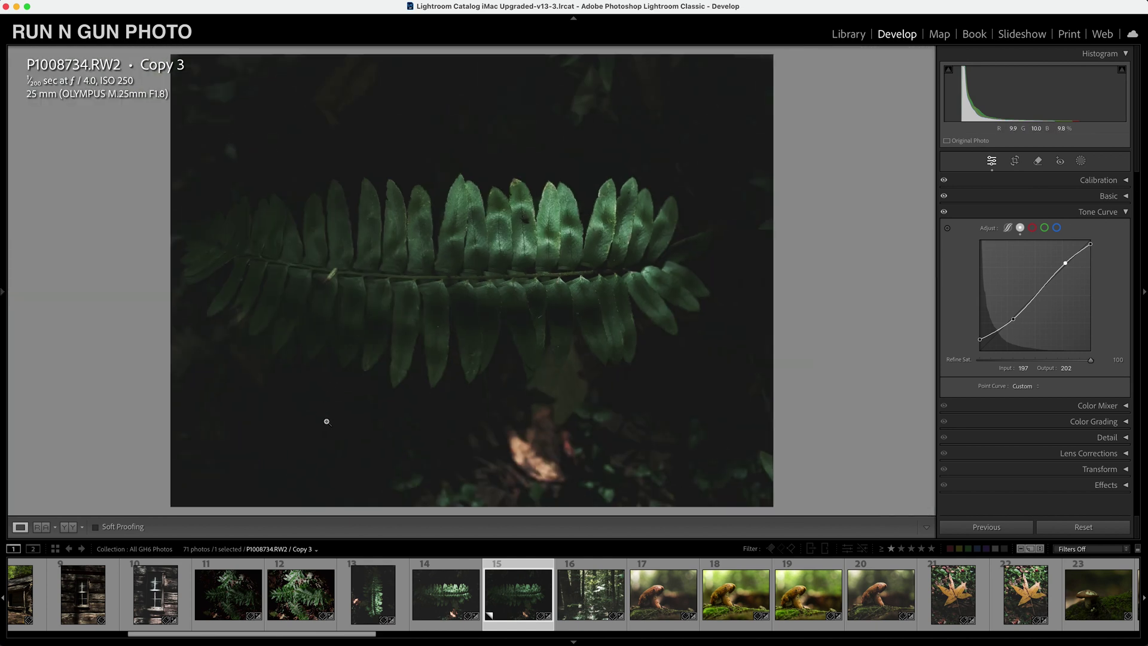
{"action": "left_click", "coordinate": [327, 422]}
{"action": "left_click", "coordinate": [604, 361]}
{"action": "left_click", "coordinate": [583, 213]}
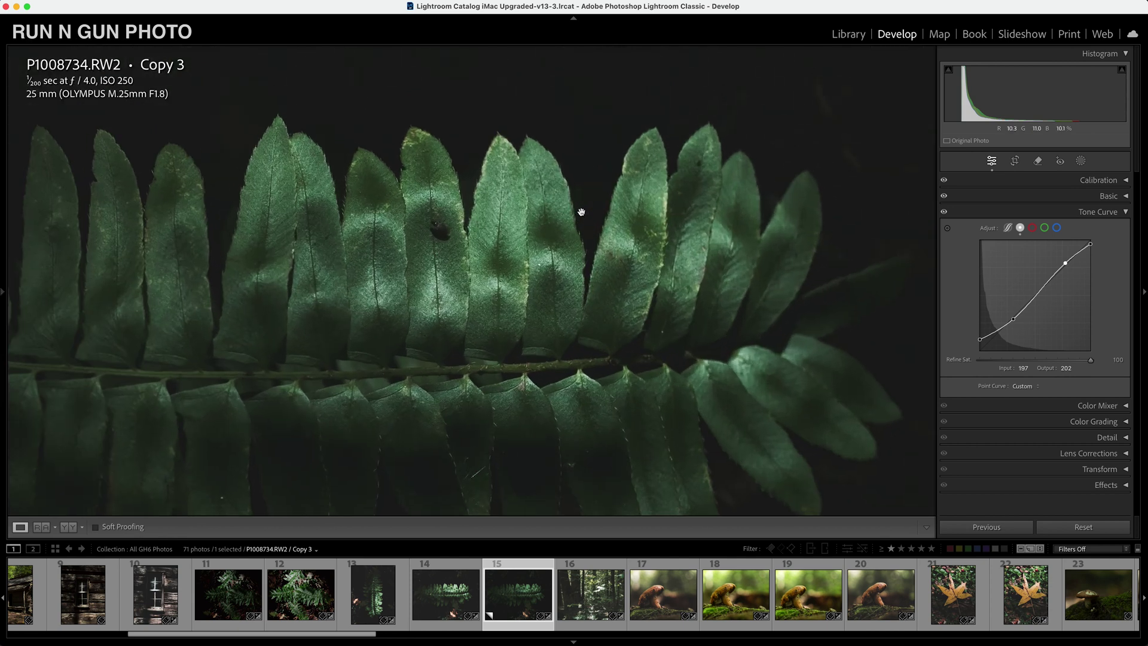
{"action": "left_click", "coordinate": [485, 283]}
{"action": "left_click_drag", "start_coordinate": [1012, 318], "coordinate": [1006, 324]}
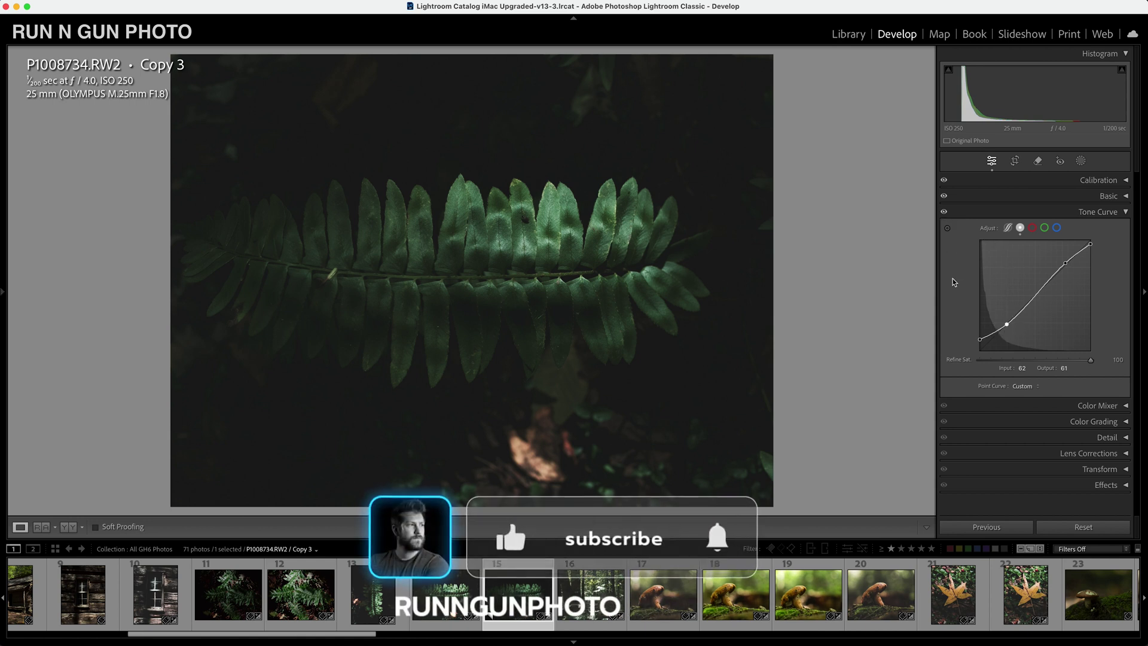
{"action": "left_click", "coordinate": [943, 212]}
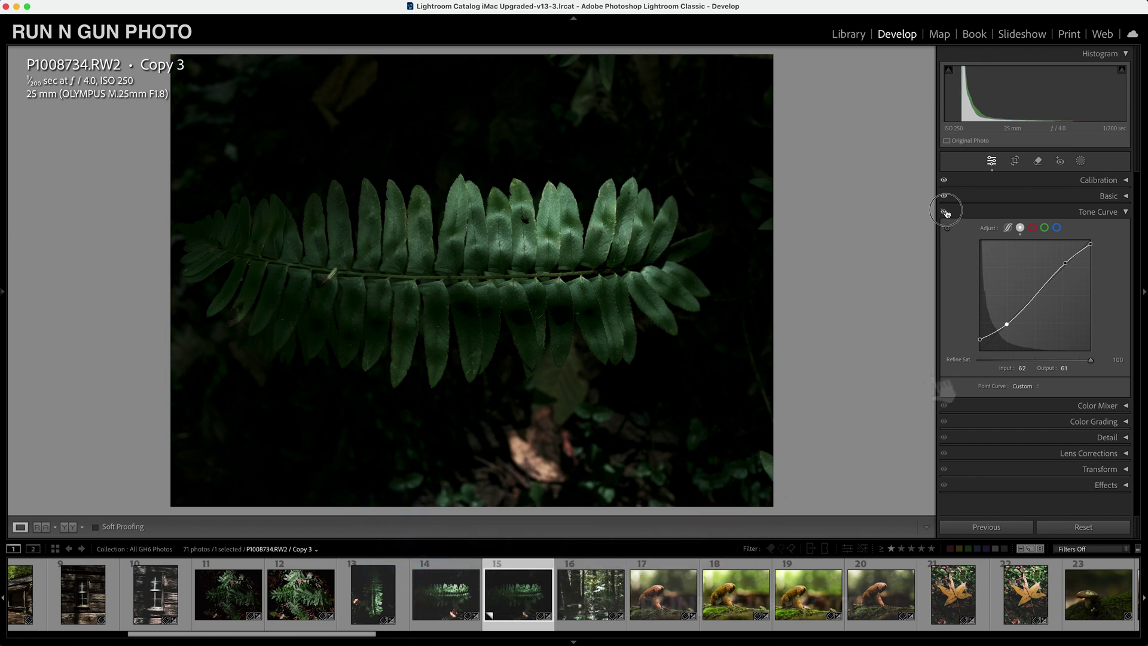
{"action": "left_click", "coordinate": [944, 212]}
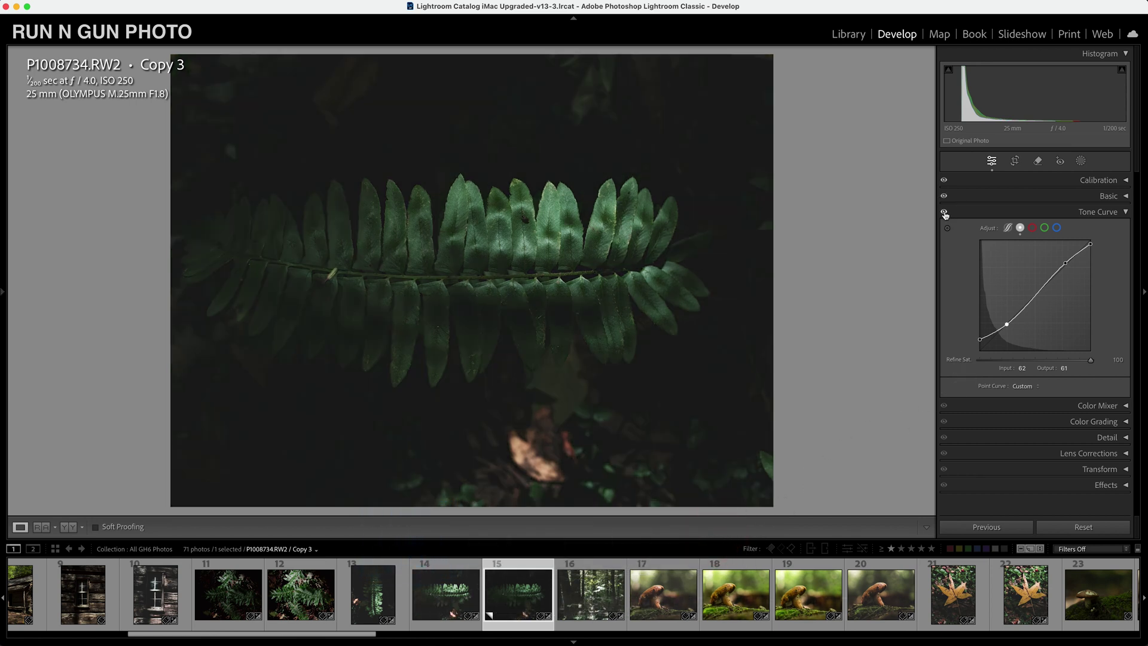
Lift the black point further to about output 26 for faded blacks, then collapse Tone Curve.
{"action": "left_click", "coordinate": [307, 421]}
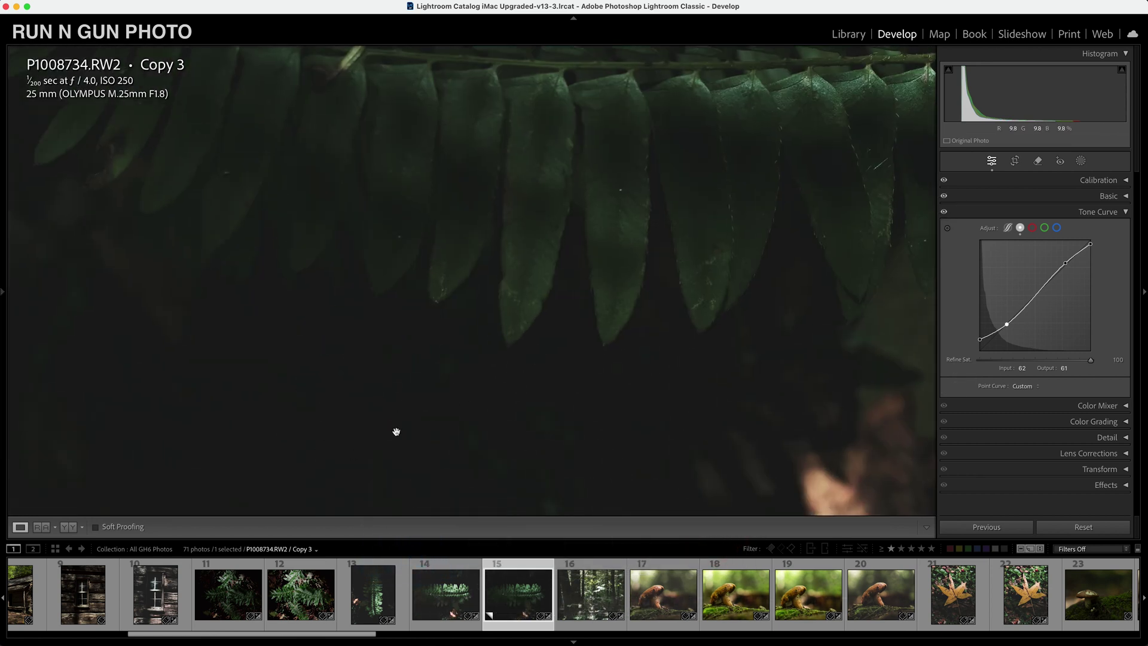
{"action": "left_click", "coordinate": [397, 431]}
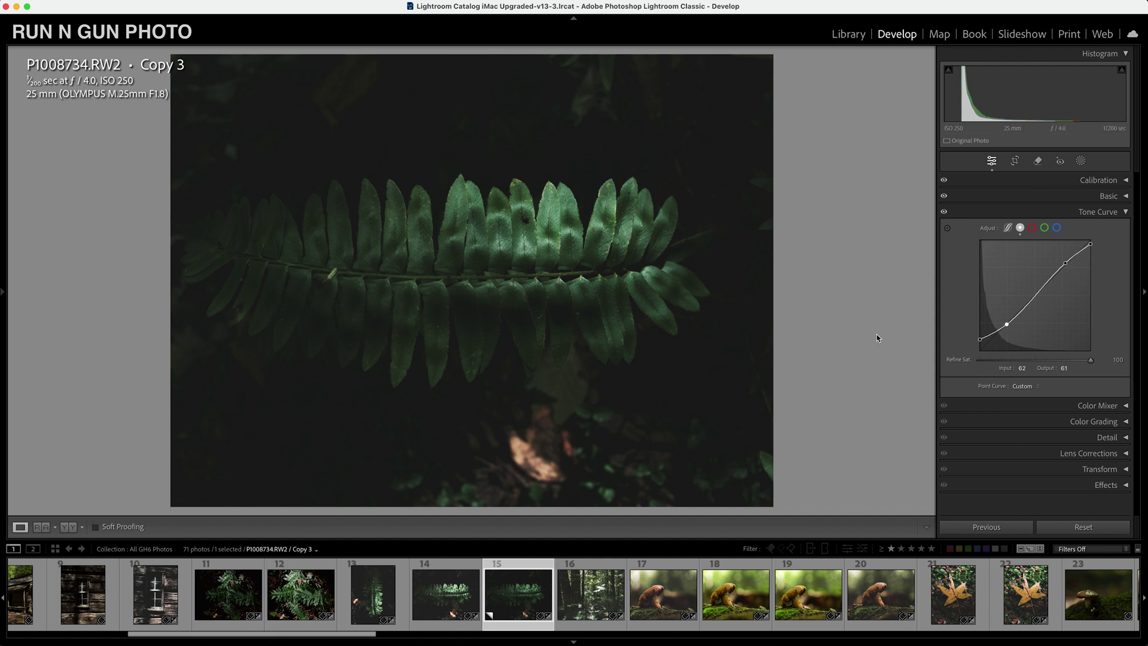
{"action": "left_click", "coordinate": [944, 212]}
{"action": "left_click", "coordinate": [944, 212]}
{"action": "mouse_move", "coordinate": [981, 339]}
{"action": "left_mouse_down"}
{"action": "mouse_move", "coordinate": [975, 362]}
{"action": "mouse_move", "coordinate": [968, 347]}
{"action": "left_mouse_up"}
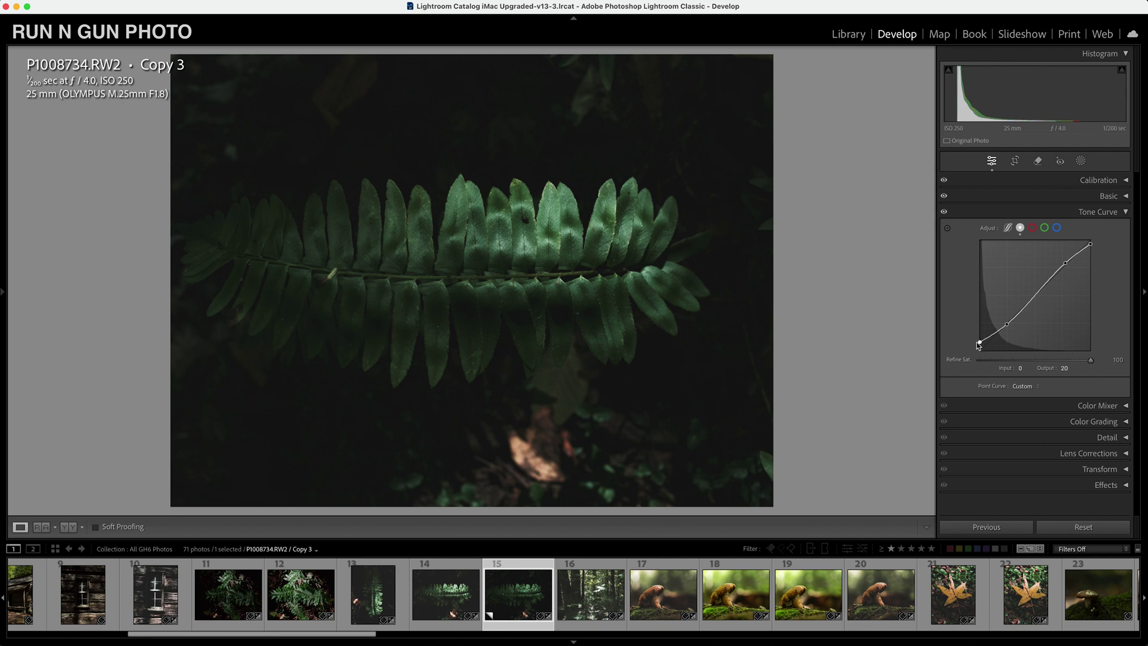
{"action": "left_click_drag", "start_coordinate": [979, 345], "coordinate": [979, 342]}
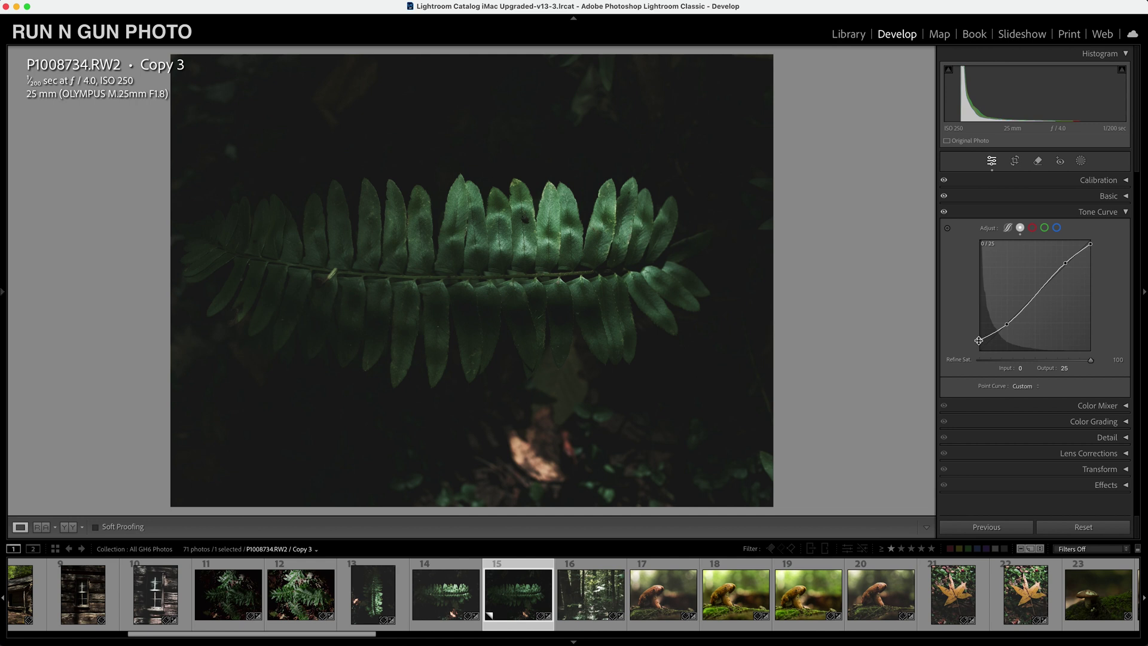
{"action": "left_click", "coordinate": [1126, 213]}
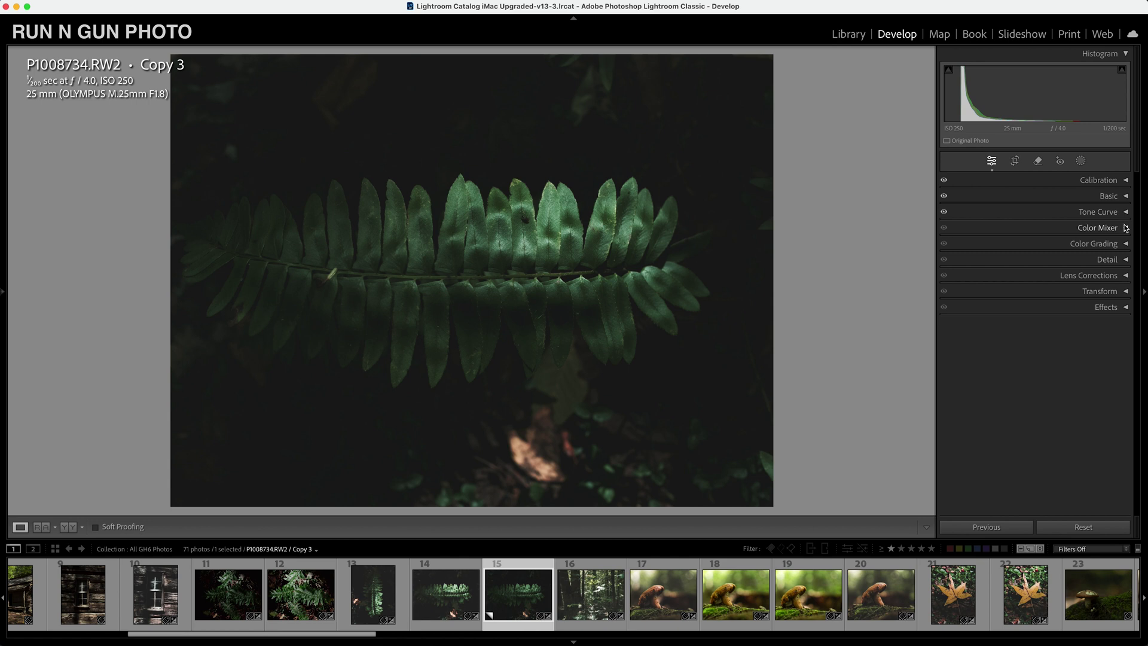
Expand the Color Mixer panel and show only the HSL Hue sliders.
{"action": "left_click", "coordinate": [1126, 228]}
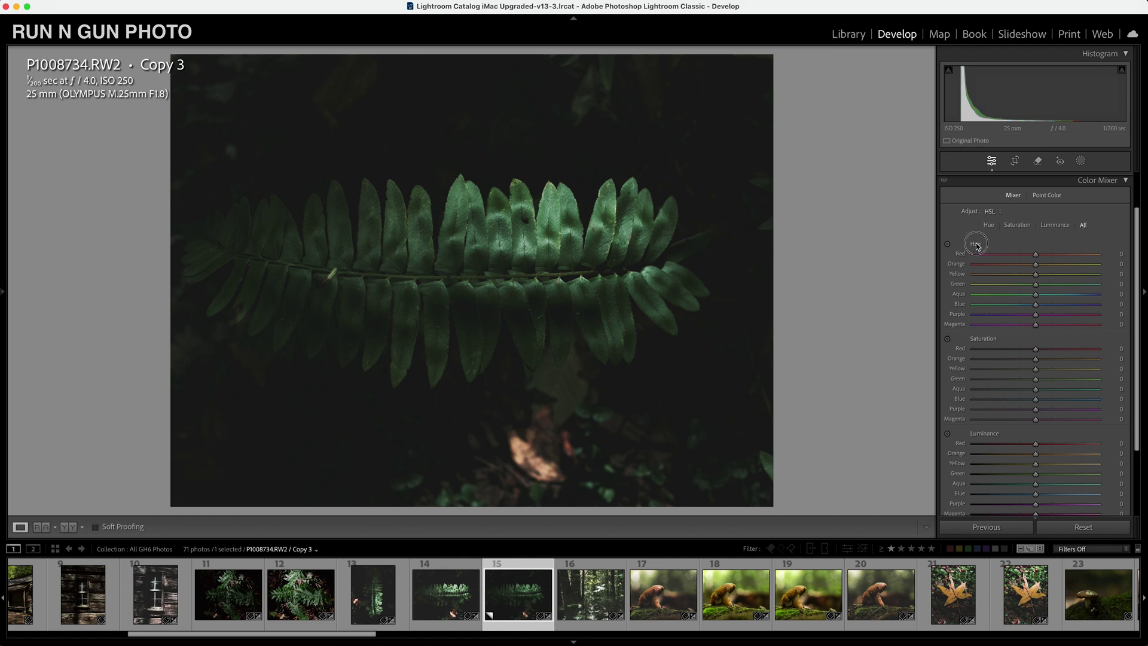
{"action": "left_click", "coordinate": [988, 226]}
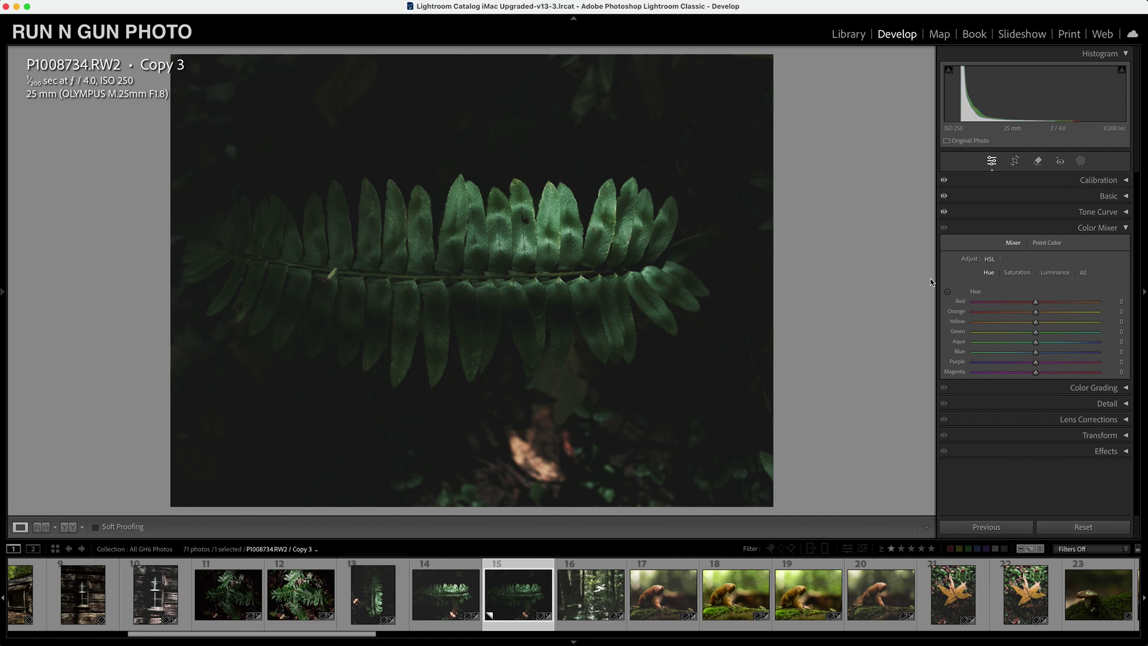
Shift the Red hue to about -9, glancing at the mushroom photo for comparison.
{"action": "left_click", "coordinate": [1036, 304]}
{"action": "left_click_drag", "start_coordinate": [1036, 304], "coordinate": [1032, 306]}
{"action": "left_click", "coordinate": [662, 603]}
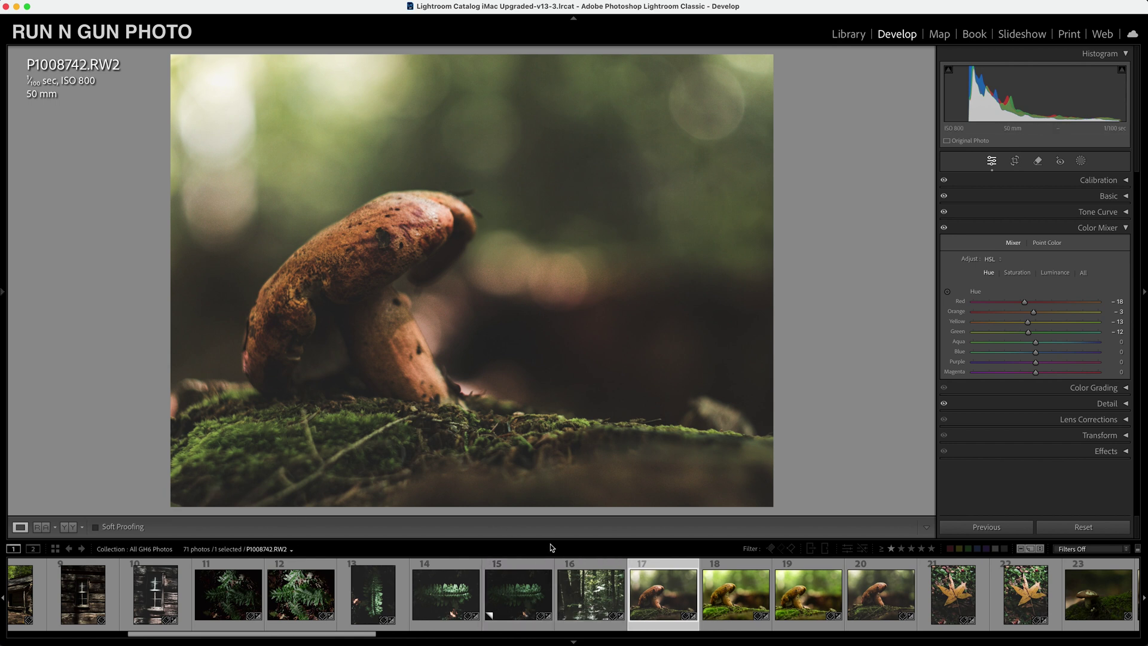
{"action": "left_click", "coordinate": [521, 596]}
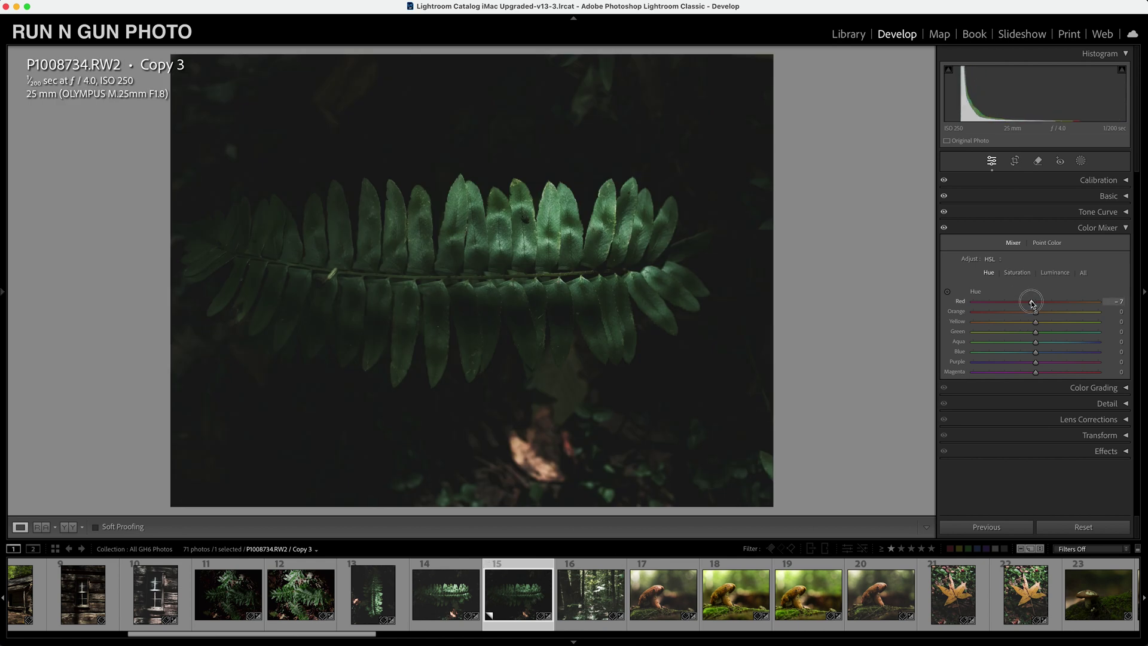
{"action": "left_click_drag", "start_coordinate": [1031, 300], "coordinate": [1030, 303]}
Shift Yellow and Green hues to -10 and compare the fern with Color Mixer off and on.
{"action": "left_click_drag", "start_coordinate": [1036, 323], "coordinate": [1032, 328]}
{"action": "left_click_drag", "start_coordinate": [1038, 332], "coordinate": [1028, 327]}
{"action": "left_click", "coordinate": [944, 228]}
{"action": "left_click", "coordinate": [944, 228]}
{"action": "left_click", "coordinate": [944, 228]}
{"action": "left_click", "coordinate": [944, 231]}
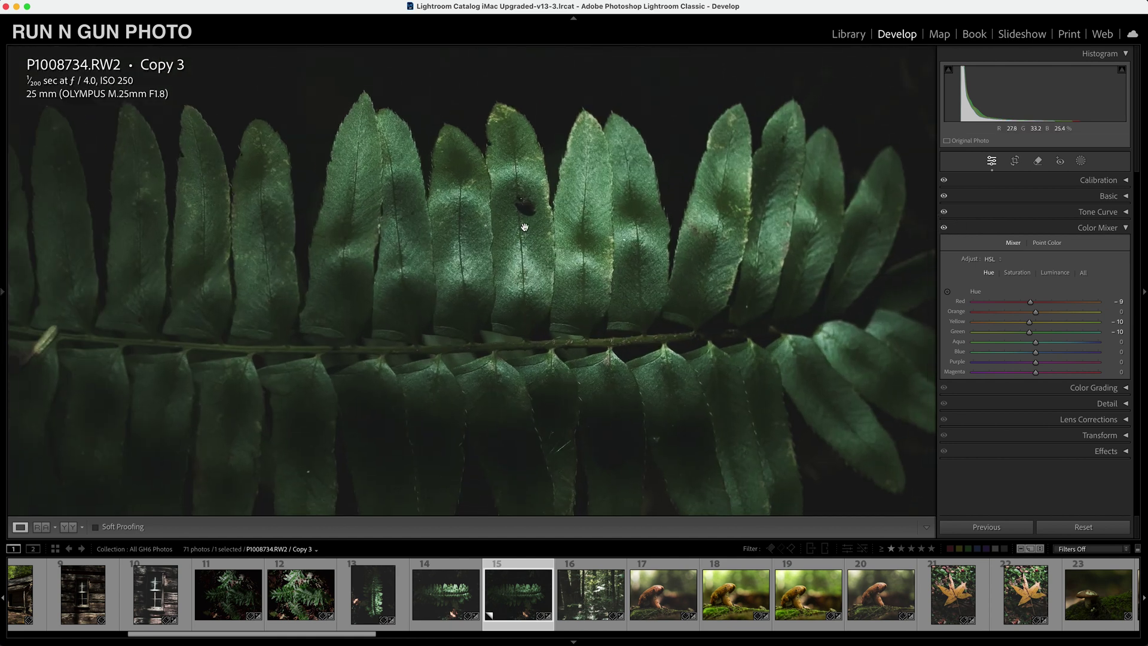
{"action": "left_click", "coordinate": [525, 228]}
{"action": "left_click", "coordinate": [944, 231]}
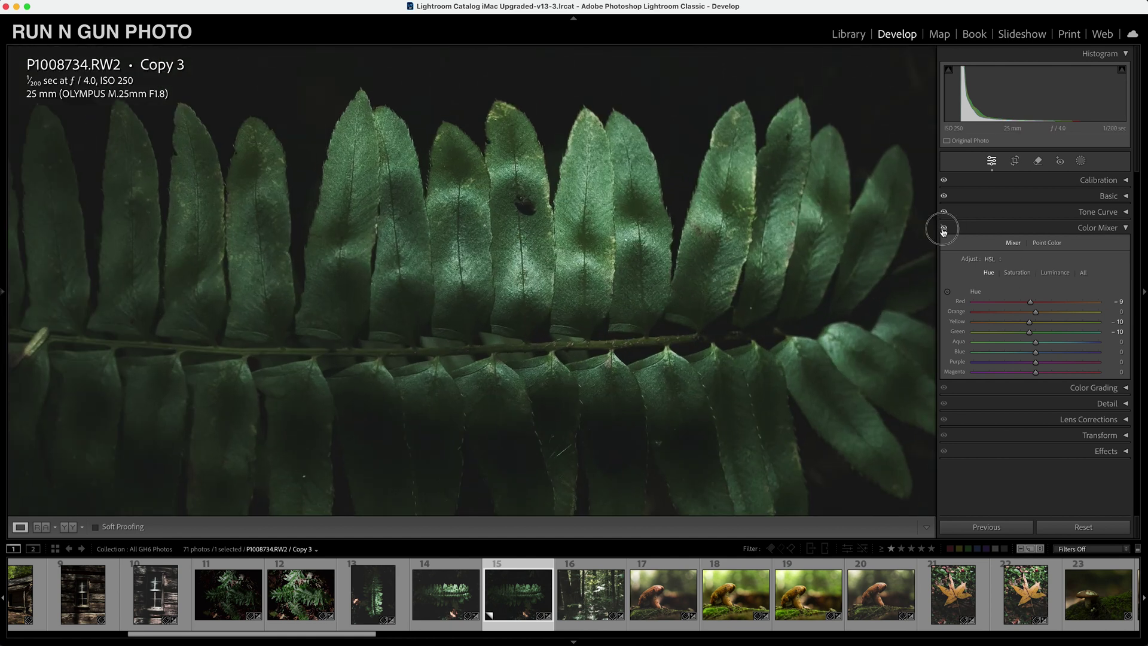
Set HSL saturation to Red -7, Orange +4, Yellow -10 and Green -12.
{"action": "key", "text": "z"}
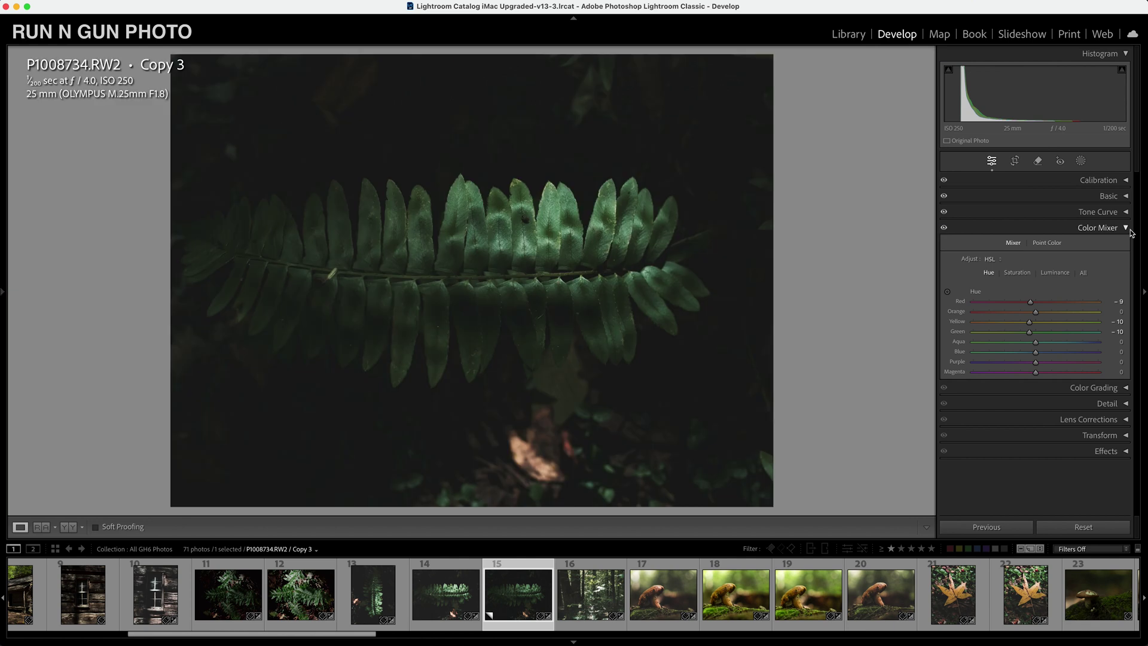
{"action": "left_click", "coordinate": [1010, 274]}
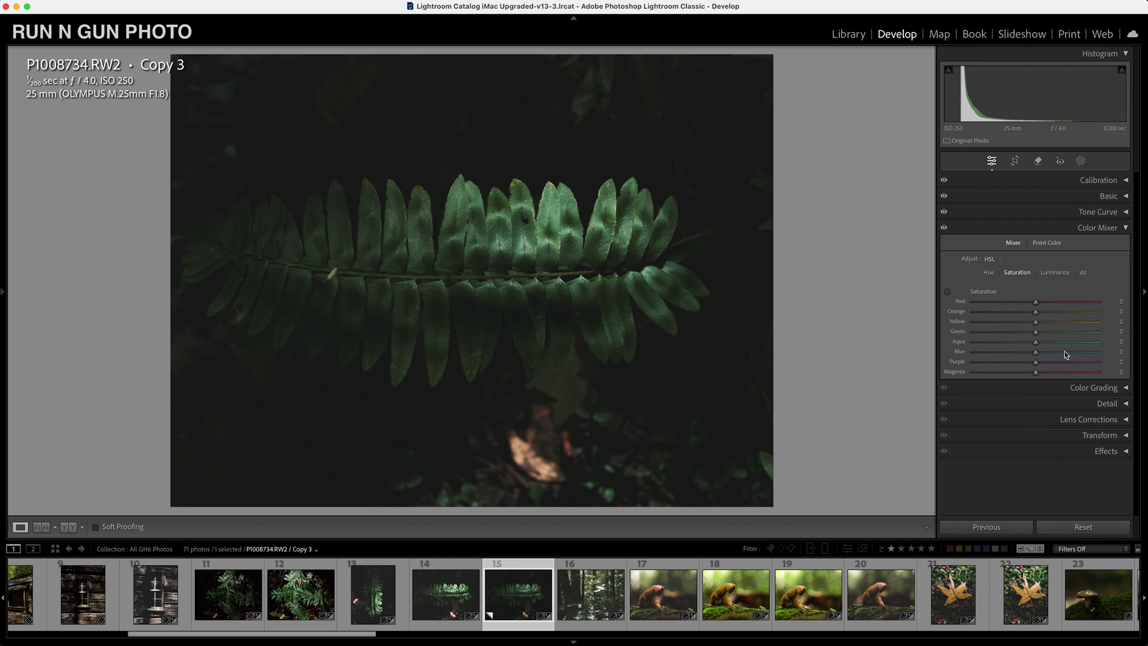
{"action": "left_click_drag", "start_coordinate": [1035, 302], "coordinate": [1038, 312]}
{"action": "left_click_drag", "start_coordinate": [1036, 324], "coordinate": [1030, 323]}
{"action": "left_click_drag", "start_coordinate": [1035, 332], "coordinate": [1028, 338]}
Set HSL luminance Red to +17 and Green to -26, then toggle Color Mixer to compare.
{"action": "left_click", "coordinate": [1055, 274]}
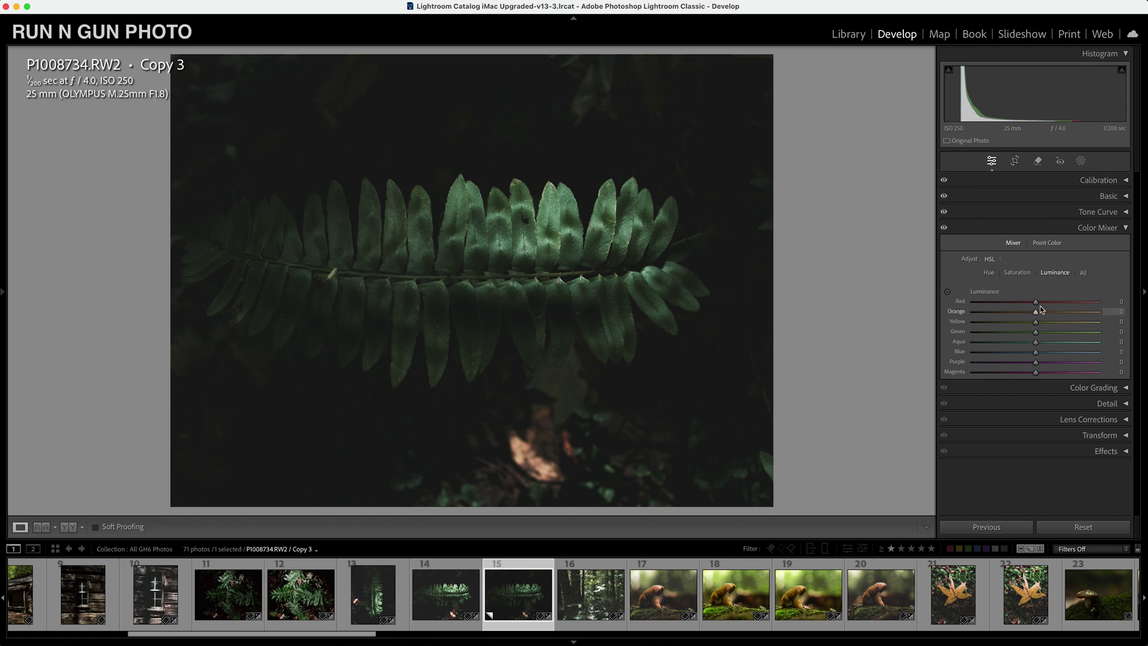
{"action": "left_click_drag", "start_coordinate": [1039, 302], "coordinate": [1018, 322]}
{"action": "left_click", "coordinate": [529, 477]}
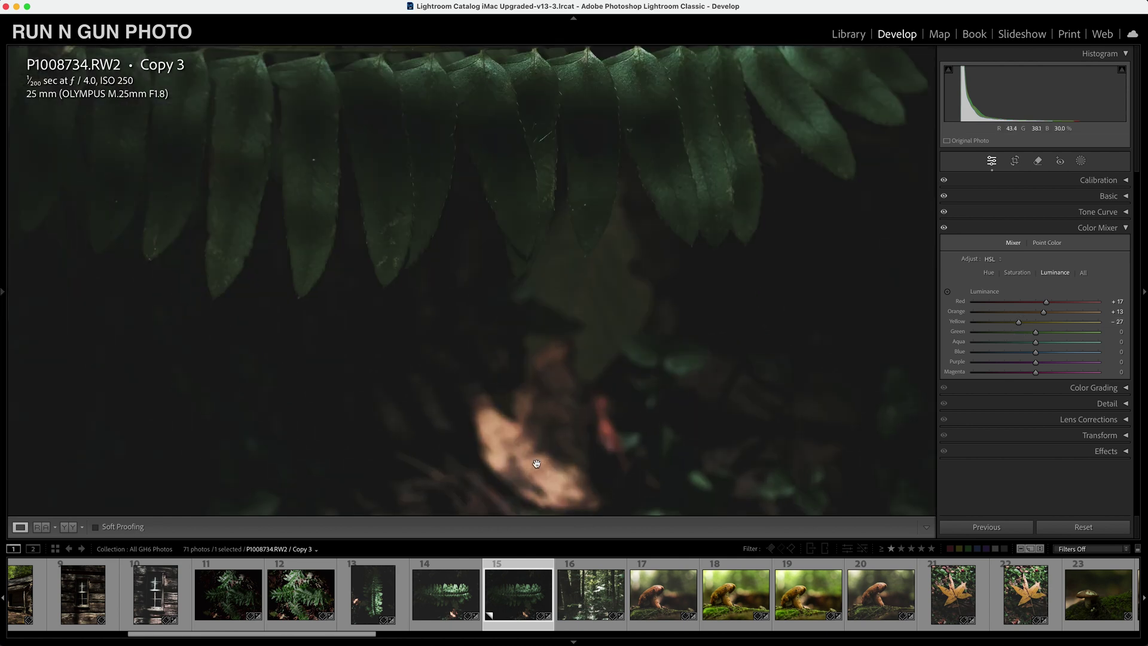
{"action": "left_click", "coordinate": [528, 477]}
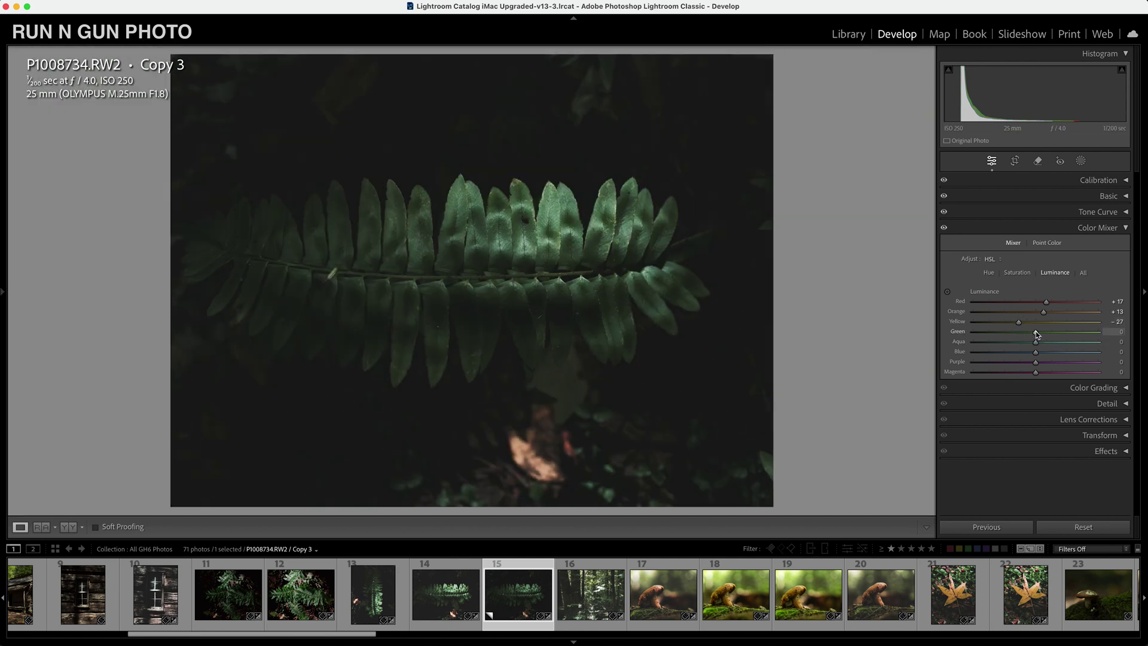
{"action": "left_click", "coordinate": [1036, 334]}
{"action": "mouse_move", "coordinate": [1036, 334]}
{"action": "left_mouse_down"}
{"action": "mouse_move", "coordinate": [1017, 334]}
{"action": "mouse_move", "coordinate": [1030, 342]}
{"action": "left_mouse_up"}
{"action": "left_click", "coordinate": [943, 229]}
Browse the mushroom photos and toggle Before/After on red-capped mushroom P1008761.RW2.
{"action": "left_click", "coordinate": [955, 607]}
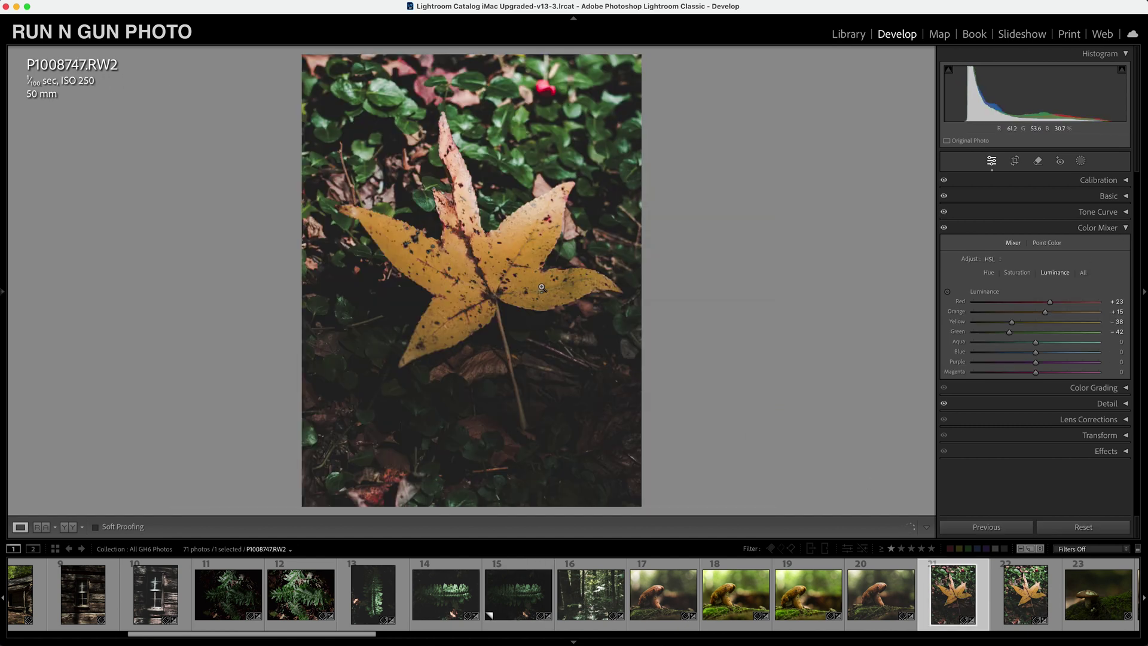
{"action": "left_click", "coordinate": [663, 594]}
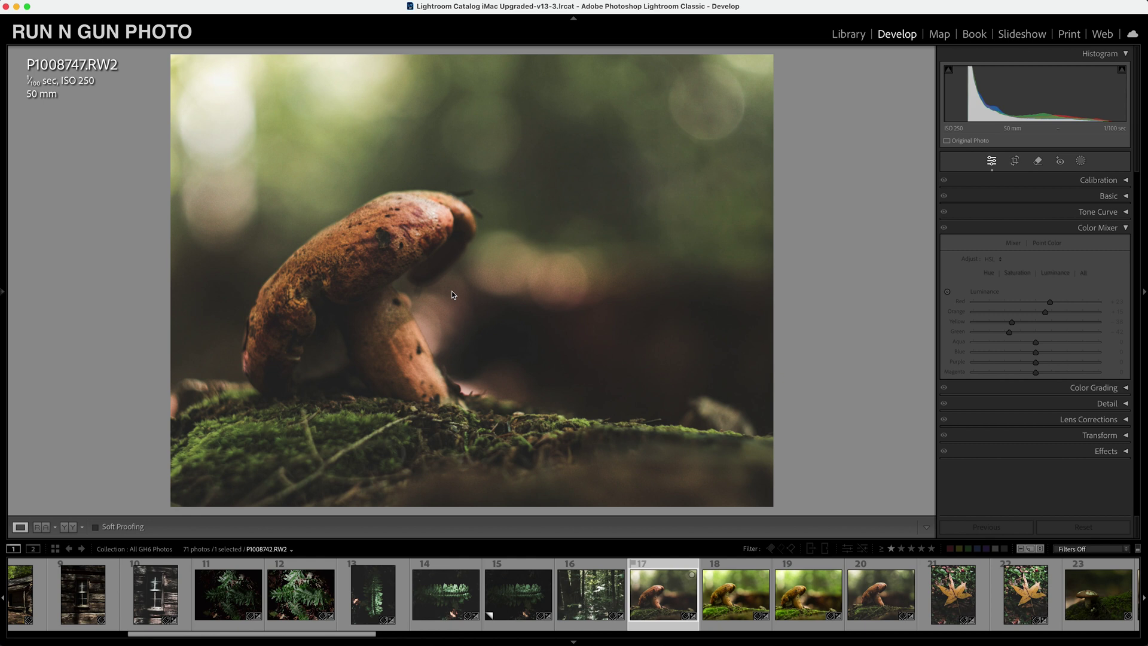
{"action": "scroll", "coordinate": [704, 602], "scroll_direction": "down", "scroll_amount": 5}
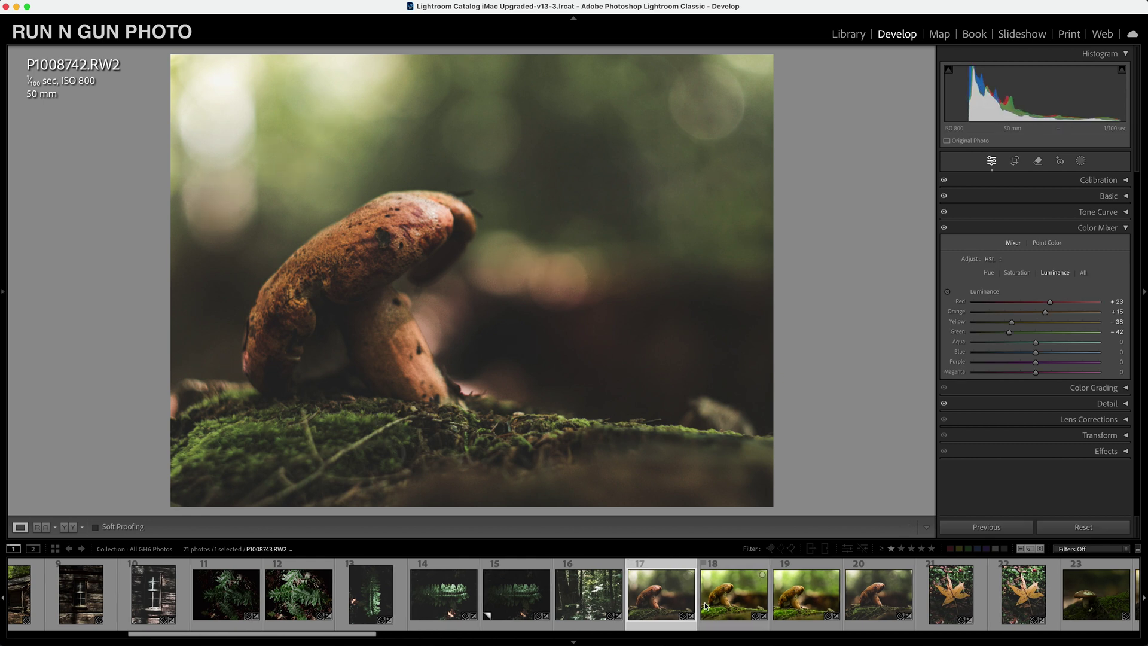
{"action": "left_click", "coordinate": [731, 593]}
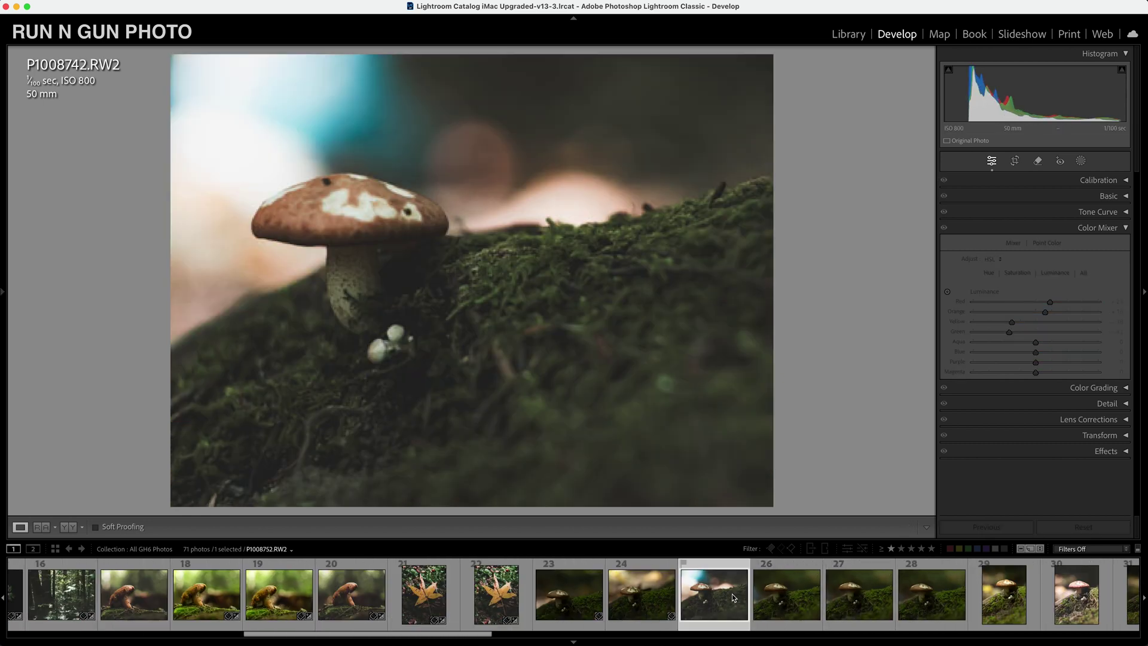
{"action": "left_click", "coordinate": [320, 223]}
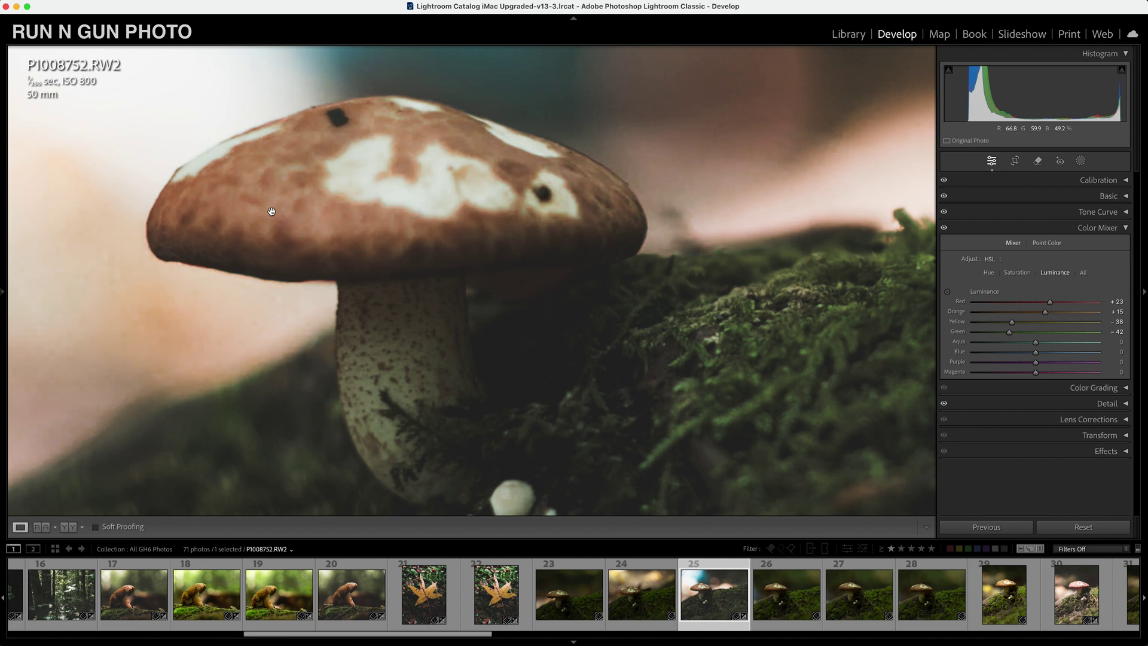
{"action": "left_click", "coordinate": [1066, 589]}
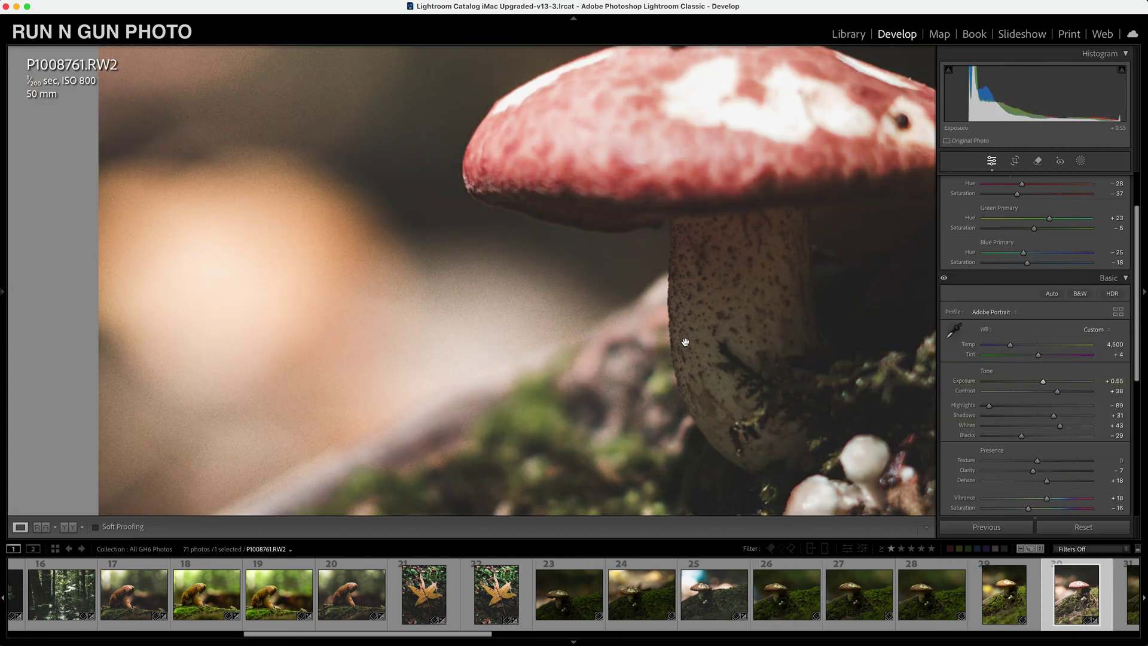
{"action": "left_click", "coordinate": [788, 466]}
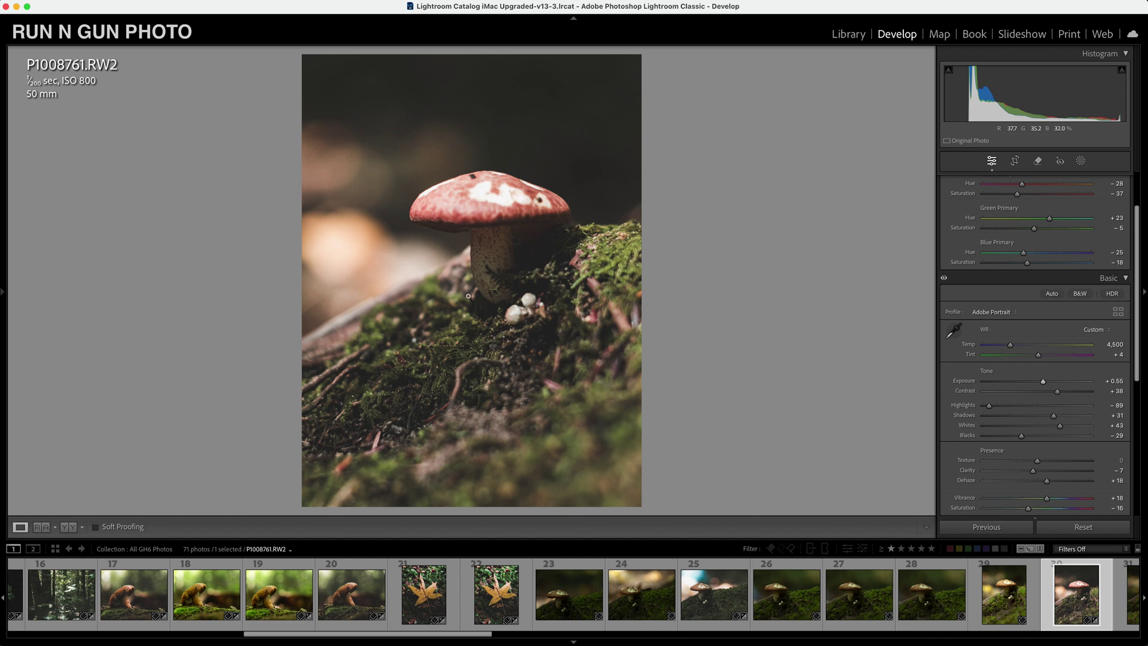
{"action": "key", "text": "backslash"}
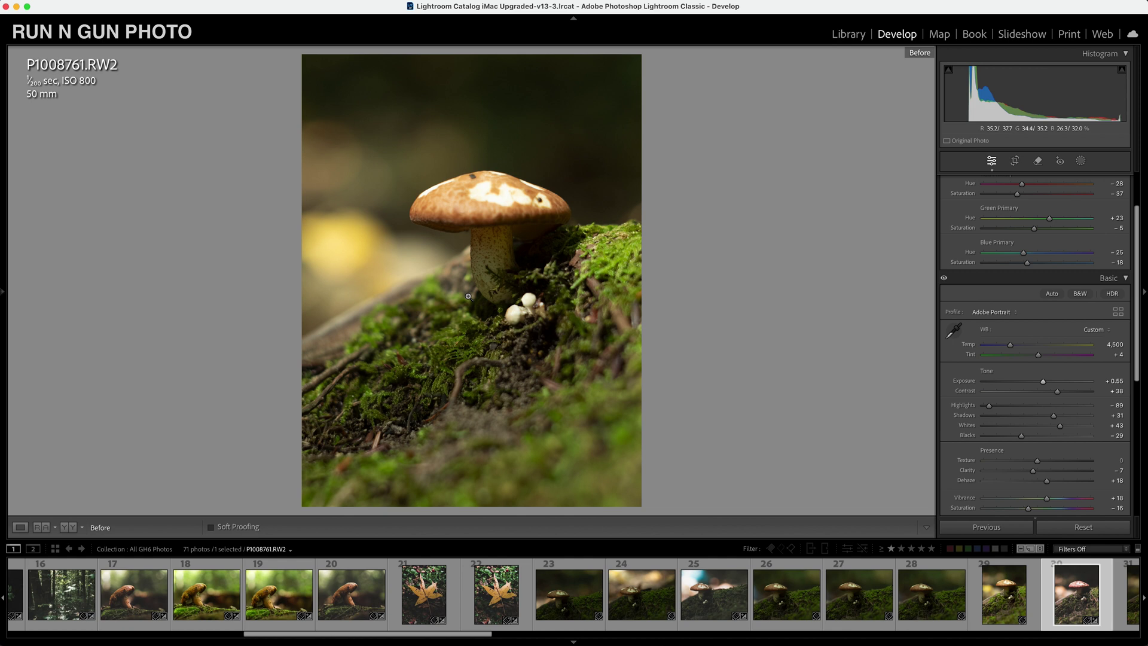
{"action": "key", "text": "backslash"}
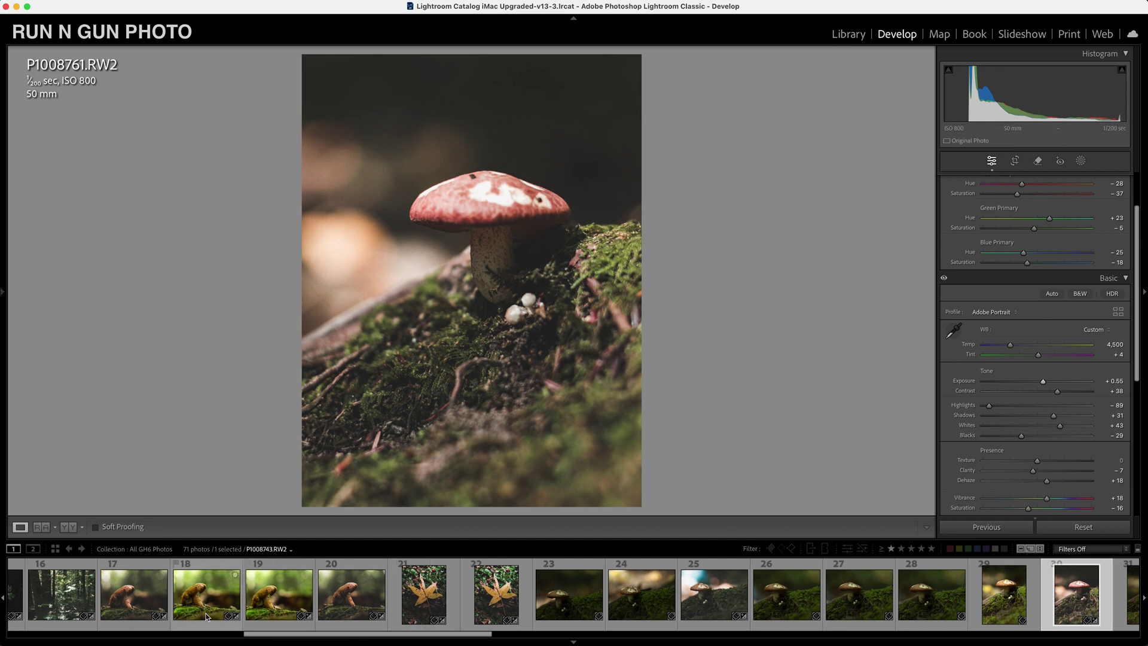
Compare orange mushroom P1008742.RW2 before and after, then return to the fern Copy 3.
{"action": "scroll", "coordinate": [233, 604], "scroll_direction": "left", "scroll_amount": 3}
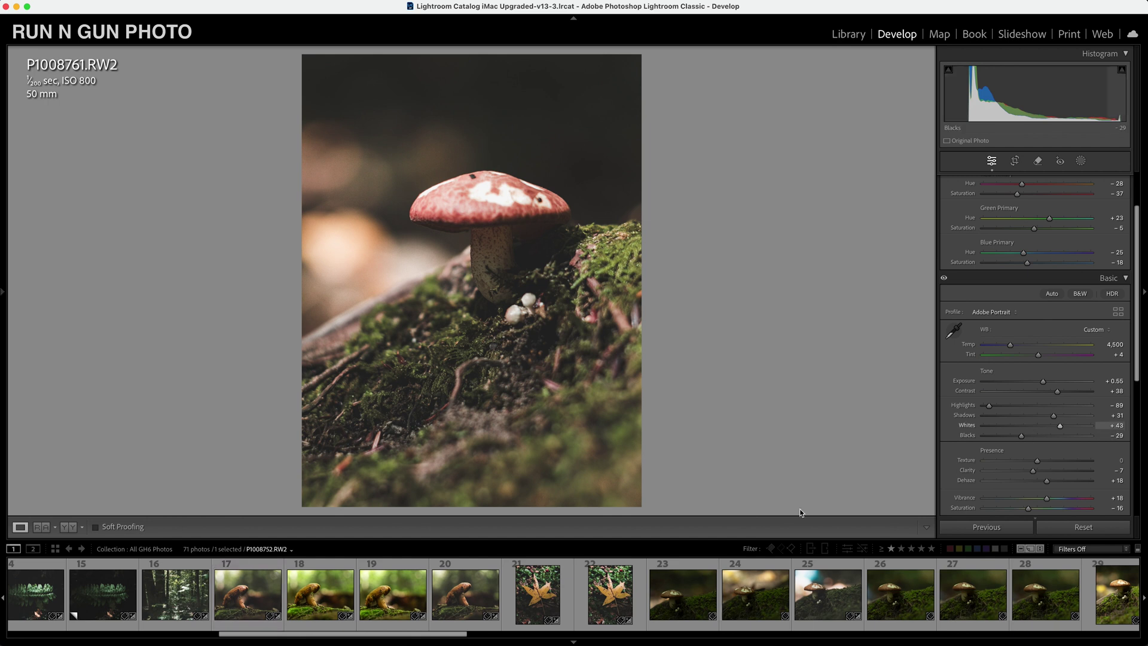
{"action": "scroll", "coordinate": [257, 597], "scroll_direction": "left", "scroll_amount": 1}
{"action": "left_click", "coordinate": [274, 595]}
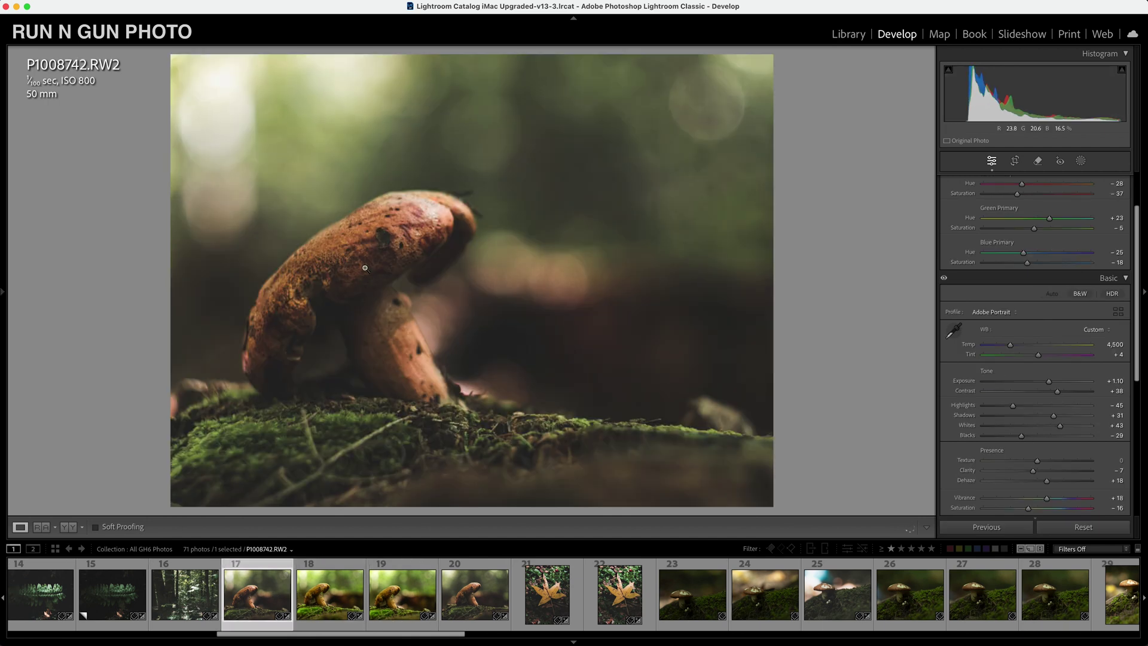
{"action": "key", "text": "backslash"}
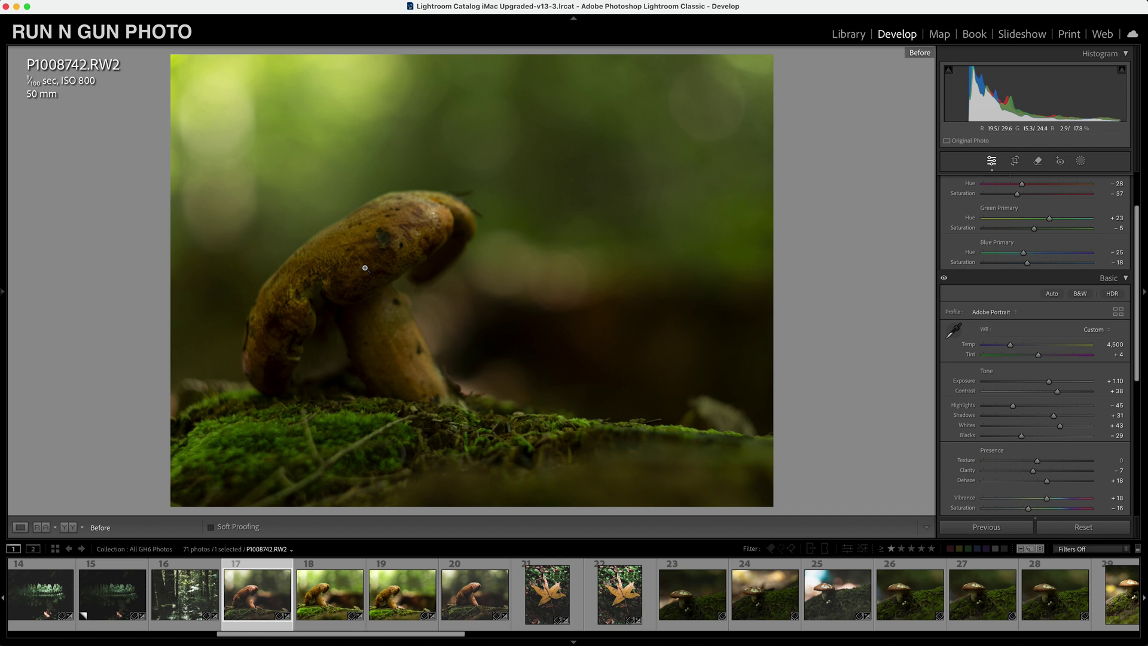
{"action": "key", "text": "backslash"}
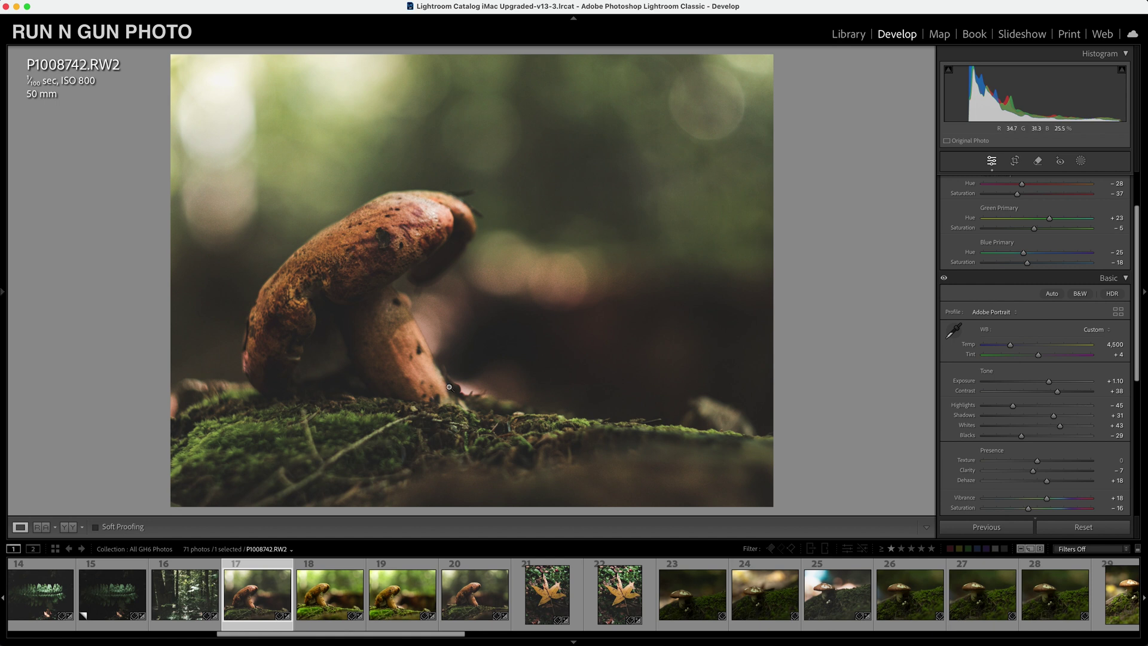
{"action": "left_click", "coordinate": [129, 600]}
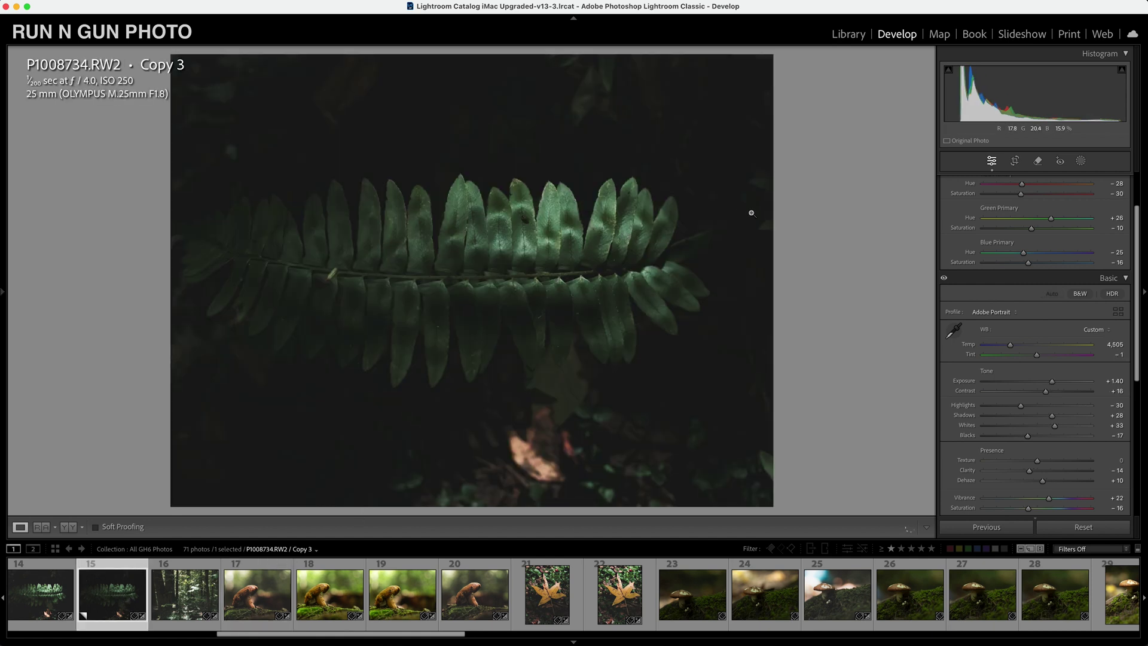
Collapse the Basic, Calibration, Color Mixer and Color Grading panels, leaving Detail expanded.
{"action": "left_click", "coordinate": [1126, 279]}
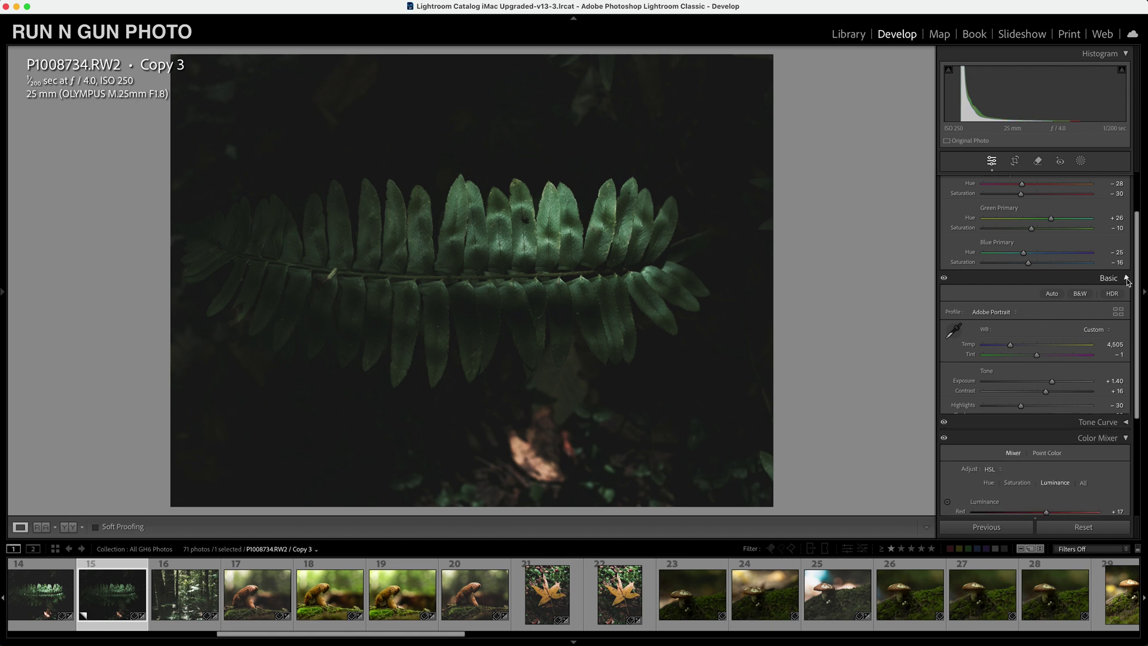
{"action": "left_click", "coordinate": [1124, 180]}
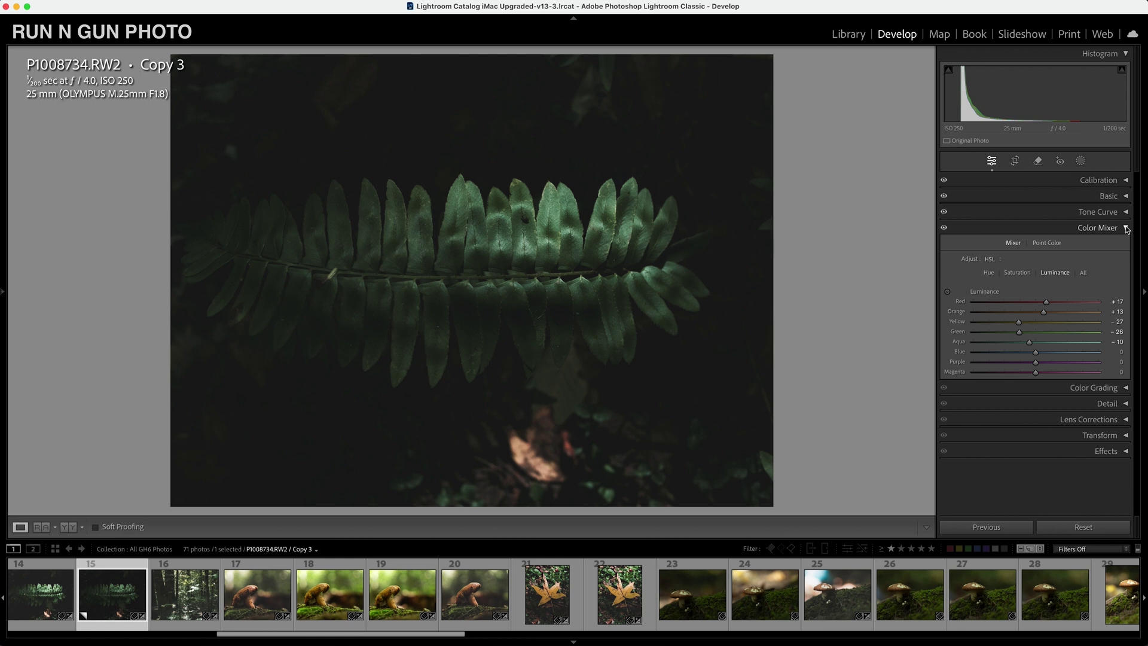
{"action": "left_click", "coordinate": [1127, 233]}
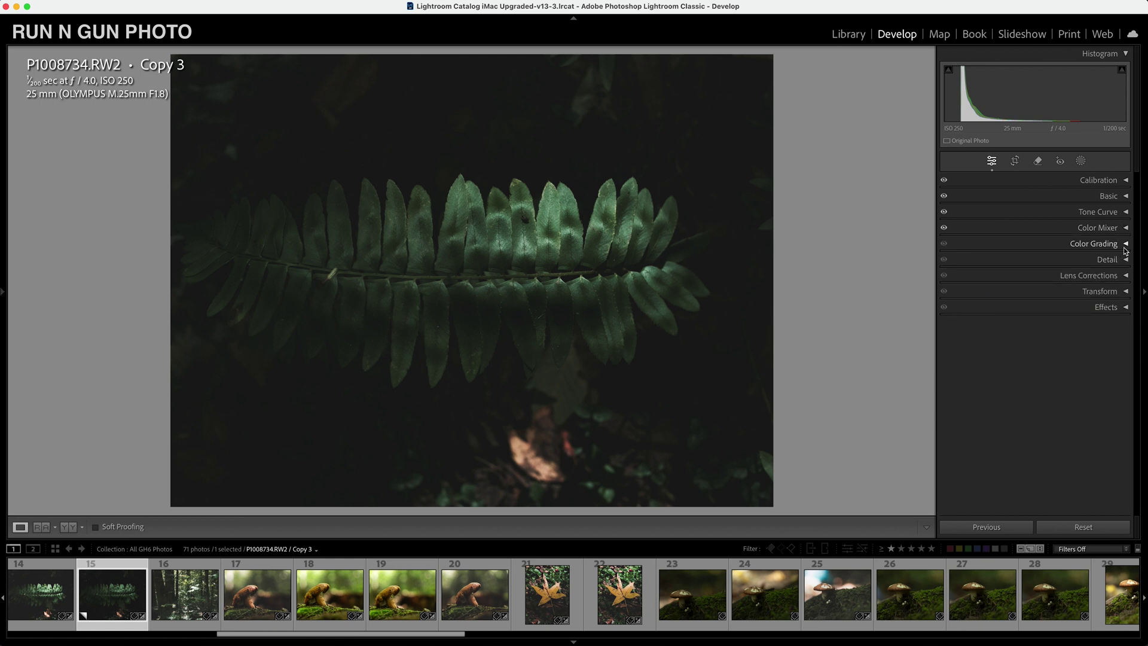
{"action": "left_click", "coordinate": [1126, 244]}
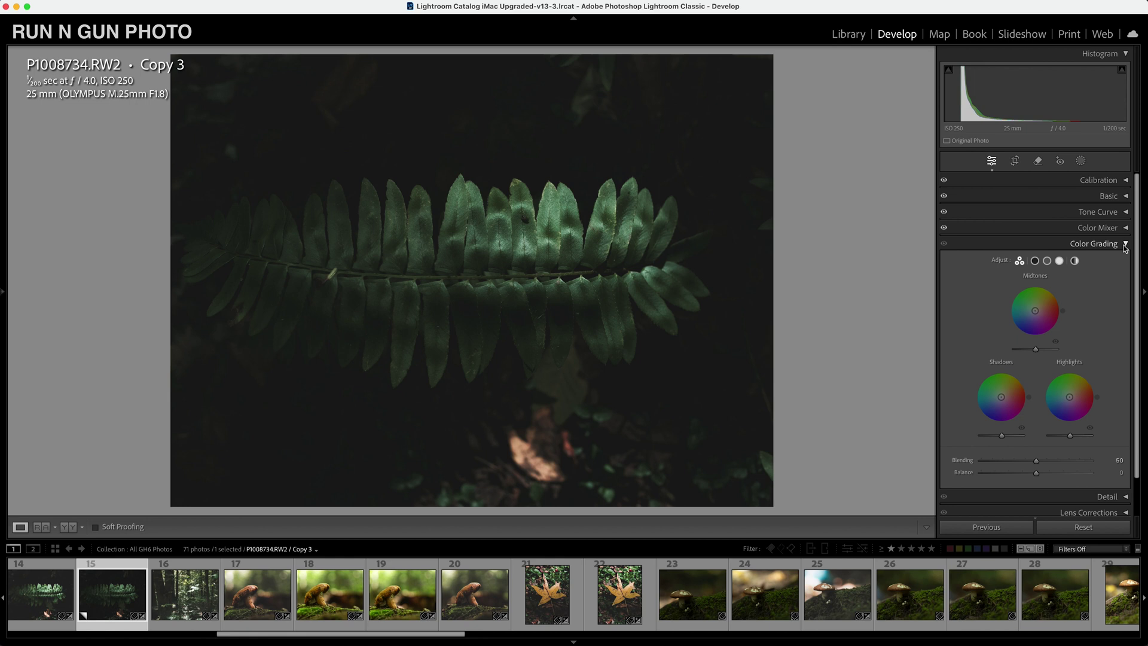
{"action": "left_click", "coordinate": [1125, 245]}
{"action": "left_click", "coordinate": [1126, 261]}
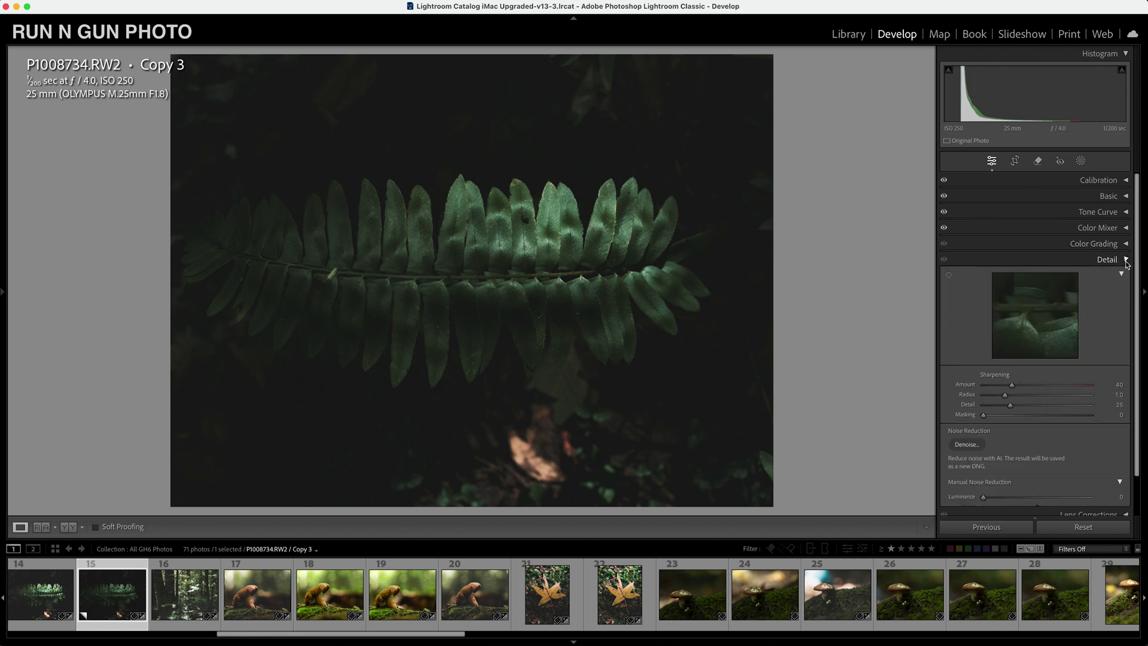
Set Sharpening Detail to 28 and fine-tune Masking while inspecting the fern at 1:1.
{"action": "left_click_drag", "start_coordinate": [1011, 340], "coordinate": [1018, 338]}
{"action": "left_click", "coordinate": [575, 237]}
{"action": "left_click_drag", "start_coordinate": [572, 235], "coordinate": [661, 317]}
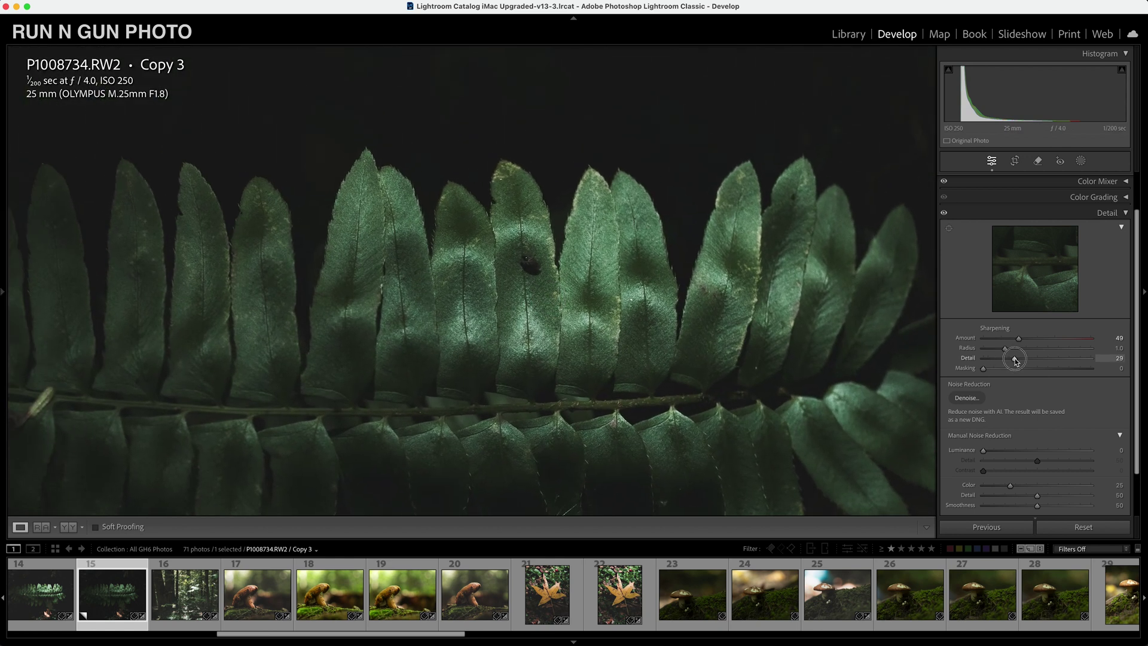
{"action": "left_click_drag", "start_coordinate": [1014, 359], "coordinate": [1013, 359]}
{"action": "left_click_drag", "start_coordinate": [985, 372], "coordinate": [992, 374]}
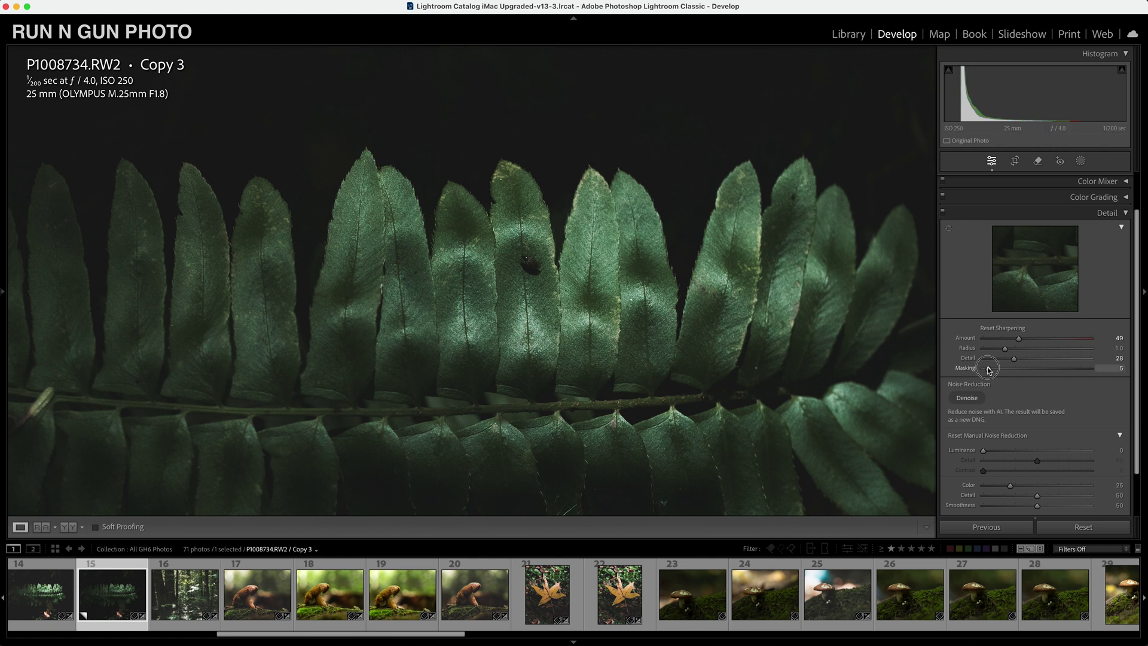
{"action": "left_click_drag", "start_coordinate": [989, 369], "coordinate": [989, 371]}
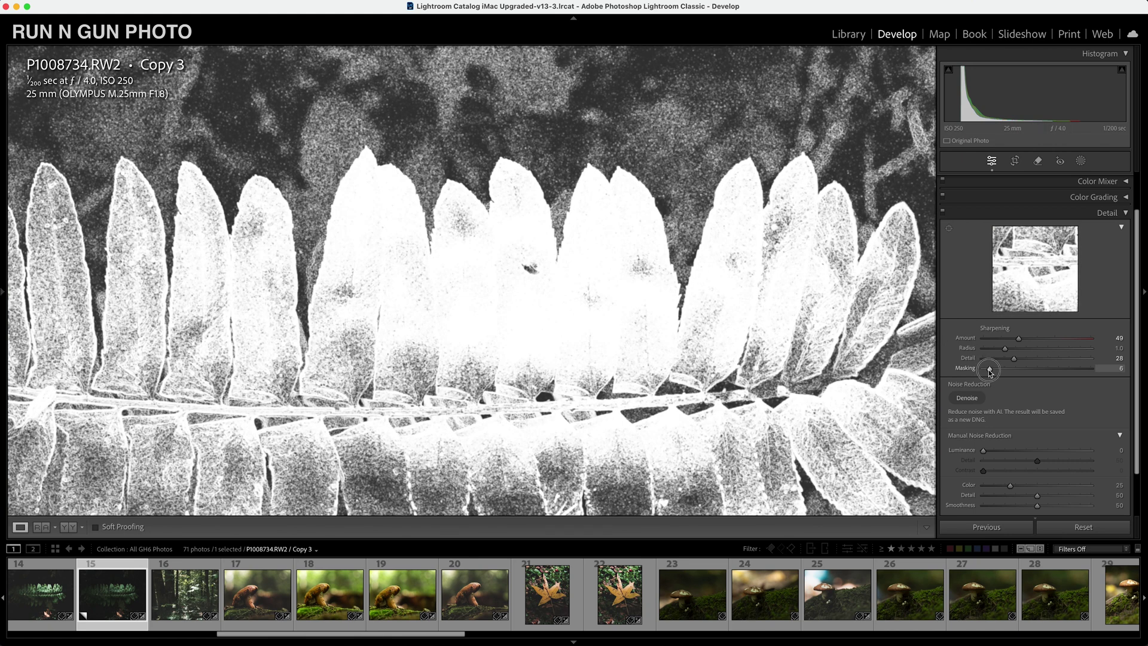
{"action": "left_click_drag", "start_coordinate": [990, 371], "coordinate": [989, 372]}
{"action": "left_click", "coordinate": [712, 154]}
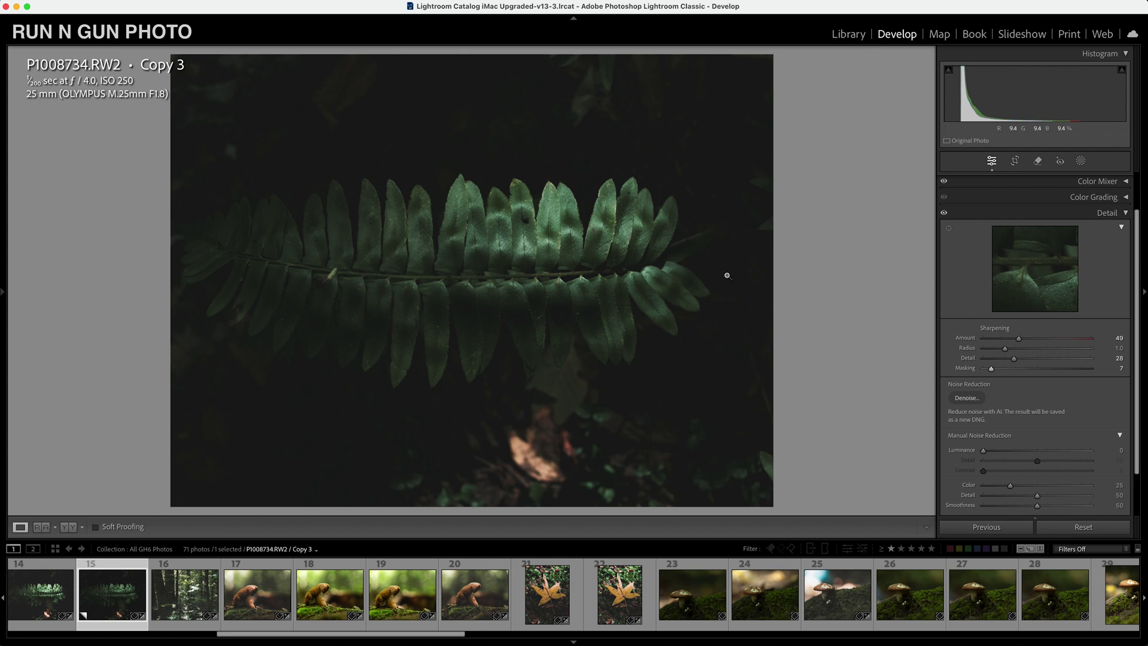
{"action": "left_click_drag", "start_coordinate": [991, 368], "coordinate": [998, 378]}
Raise Sharpening Amount to 59 and add Luminance noise reduction of 14.
{"action": "left_click_drag", "start_coordinate": [1019, 339], "coordinate": [1025, 341]}
{"action": "left_click_drag", "start_coordinate": [983, 449], "coordinate": [997, 453]}
{"action": "left_click", "coordinate": [520, 239]}
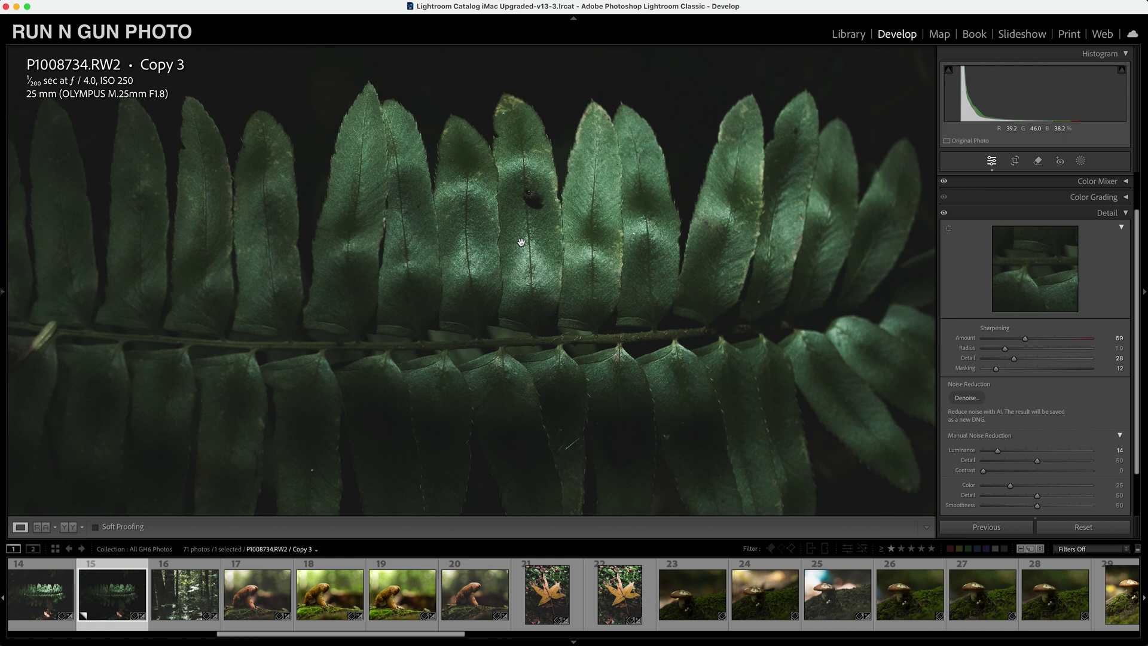
{"action": "left_click", "coordinate": [520, 241]}
Reset Copy 3's develop settings to default and switch to the original fern P1008734.RW2.
{"action": "right_click", "coordinate": [427, 254]}
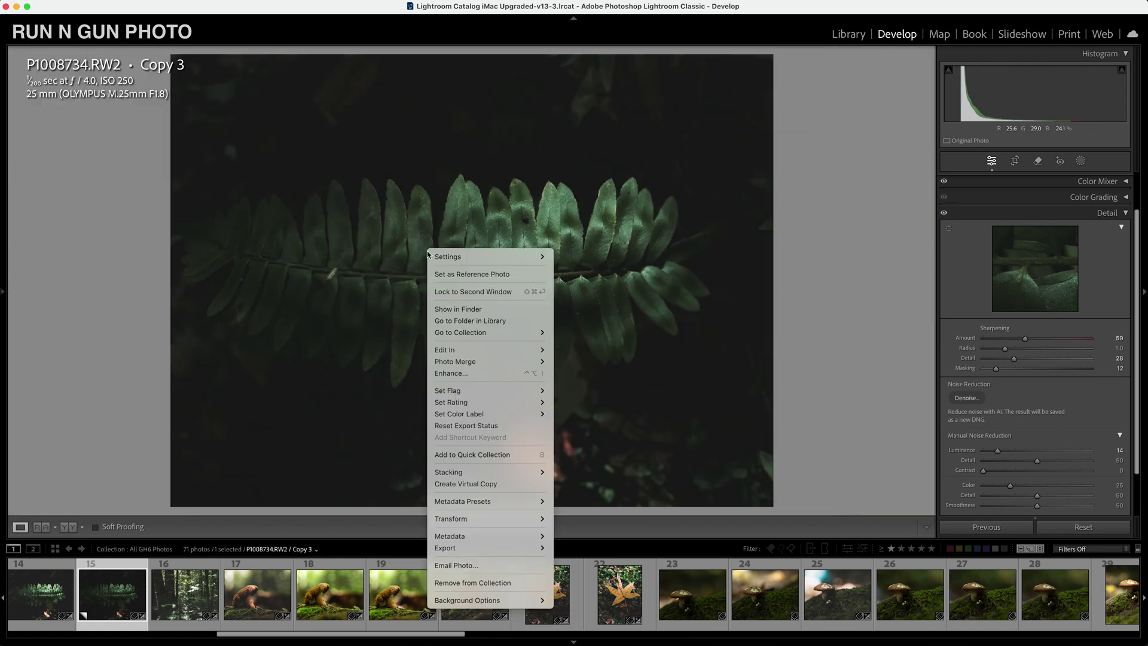
{"action": "mouse_move", "coordinate": [427, 256]}
{"action": "left_click", "coordinate": [586, 256]}
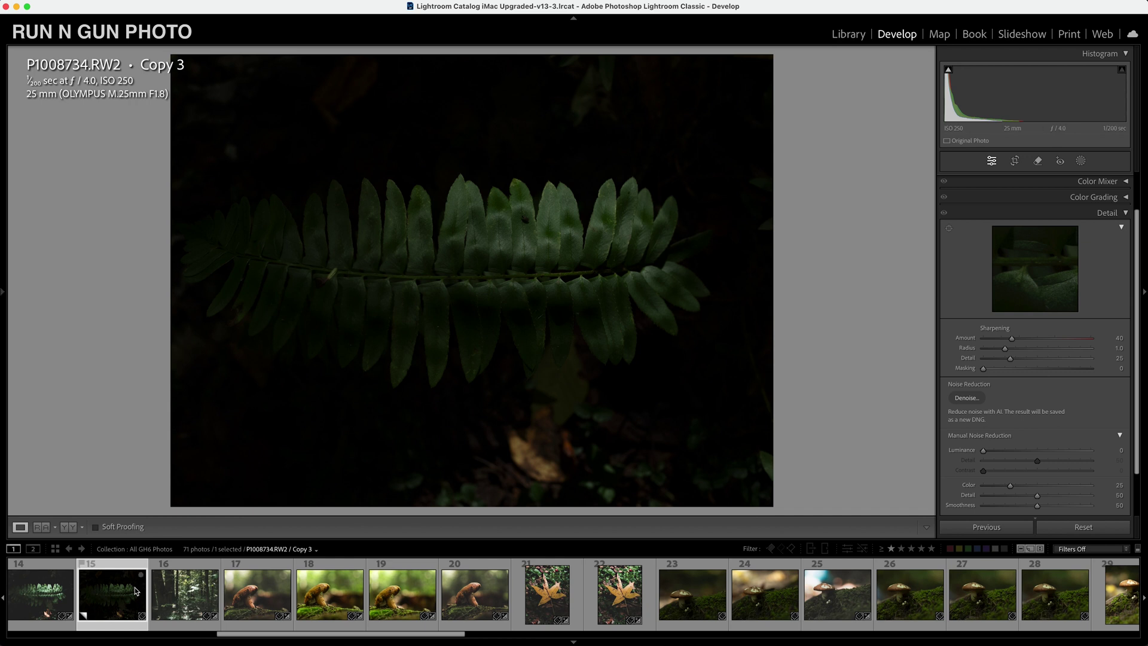
{"action": "left_click", "coordinate": [46, 589]}
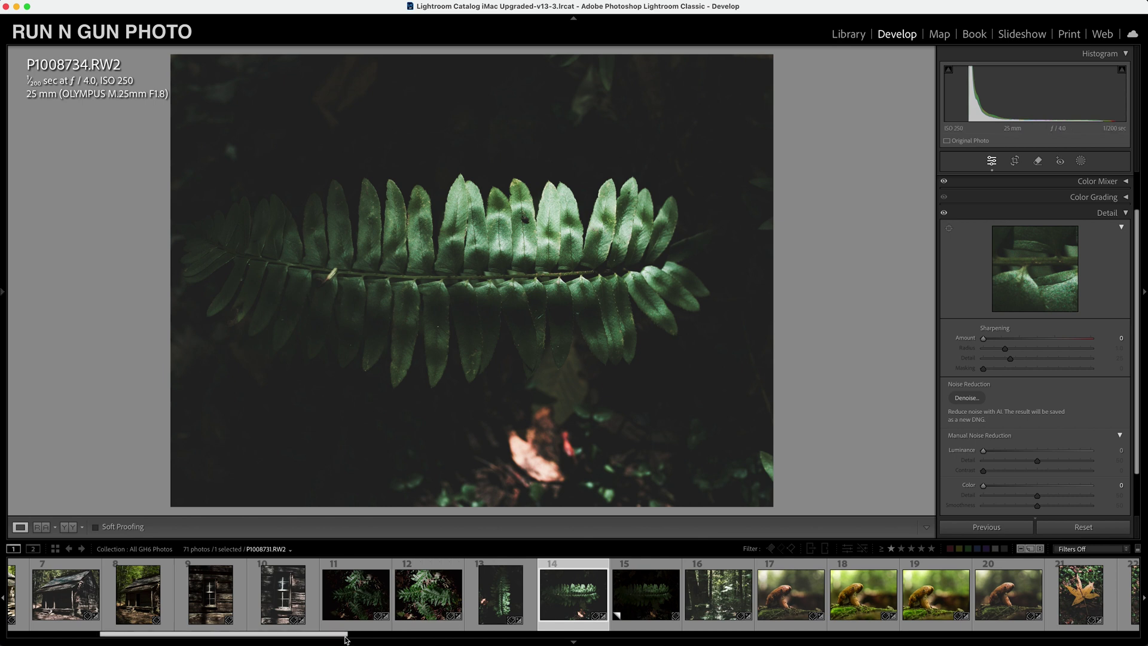
Compare cabin photo P1008727.RW2 before and after editing.
{"action": "left_click", "coordinate": [280, 605]}
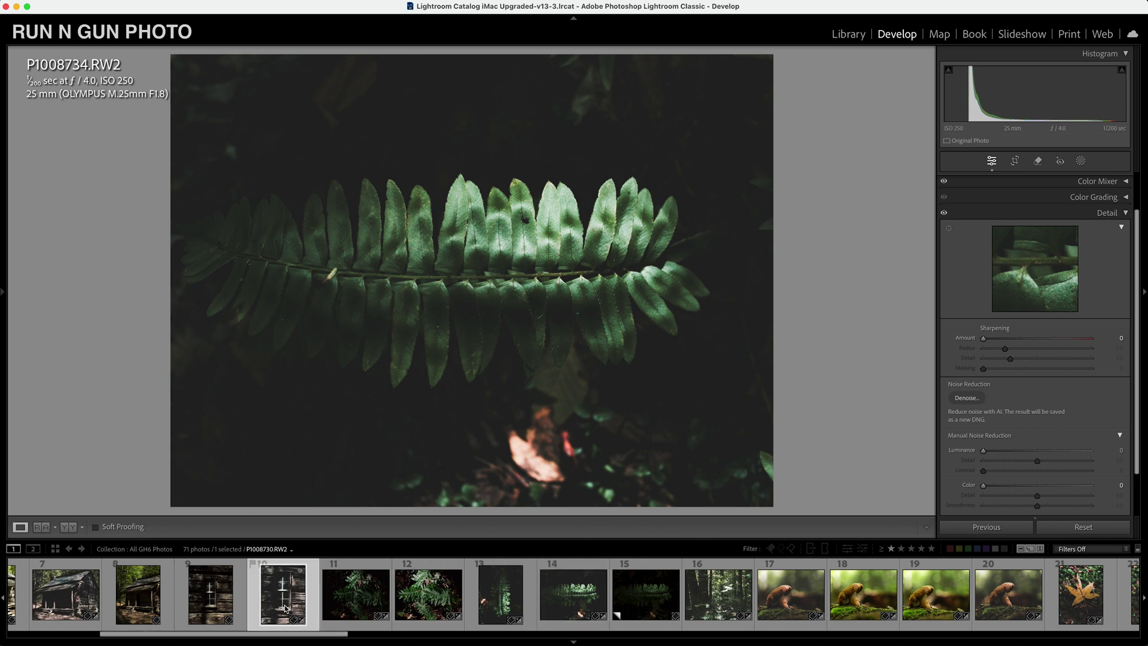
{"action": "left_click_drag", "start_coordinate": [348, 638], "coordinate": [276, 639]}
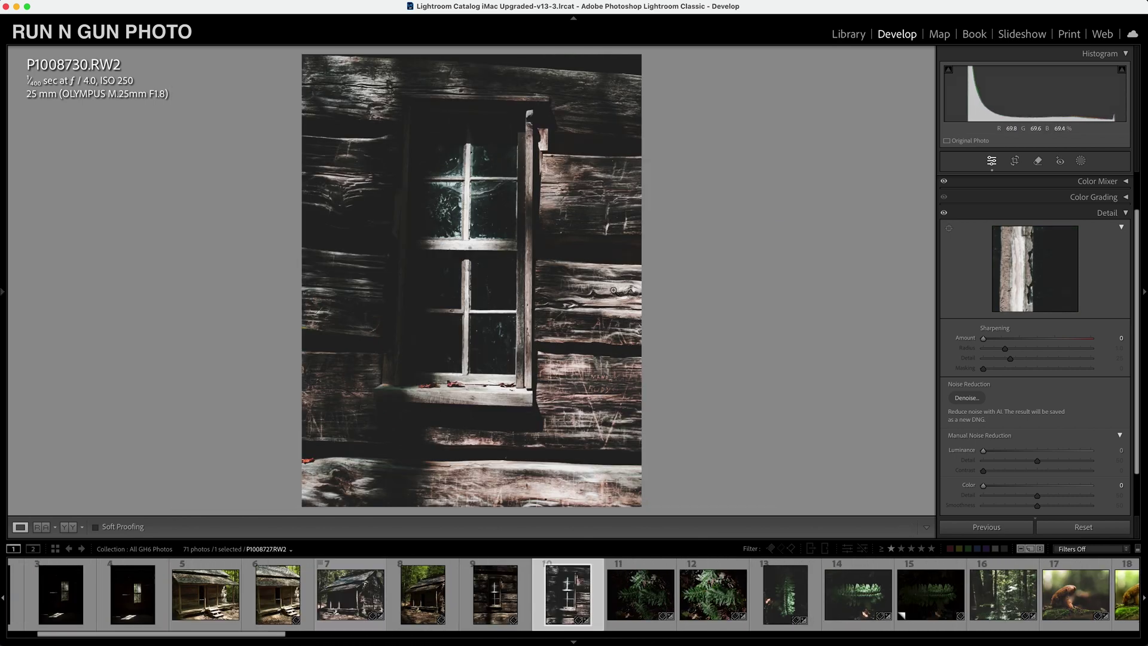
{"action": "left_click", "coordinate": [358, 605]}
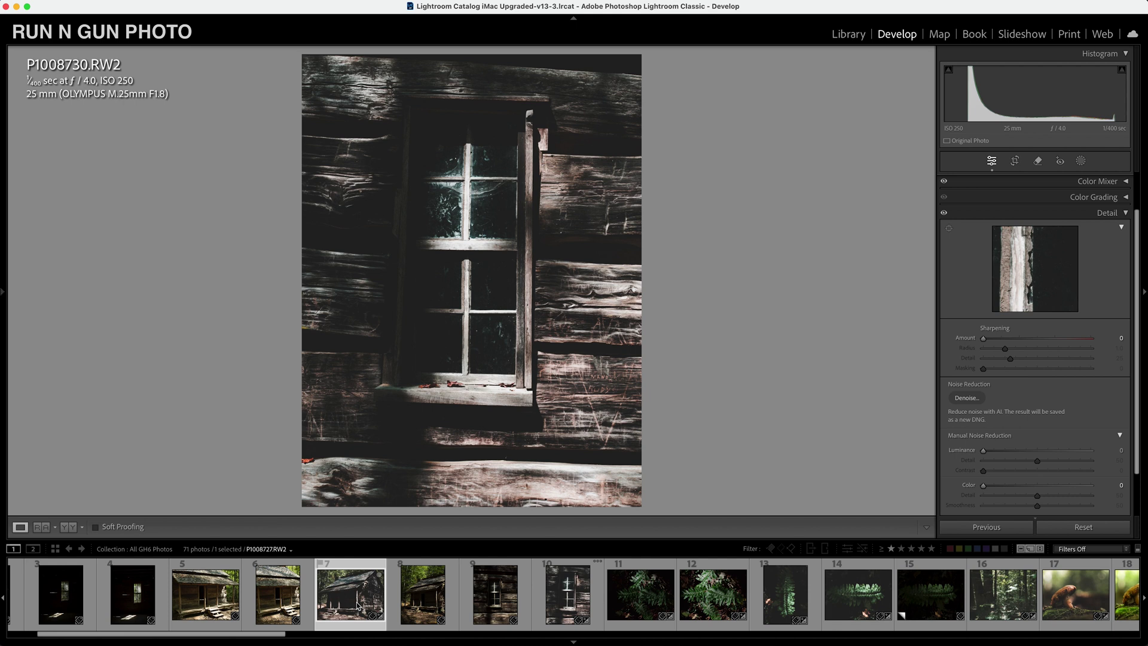
{"action": "key", "text": "backslash"}
{"action": "scroll", "coordinate": [349, 592], "scroll_direction": "up", "scroll_amount": 2}
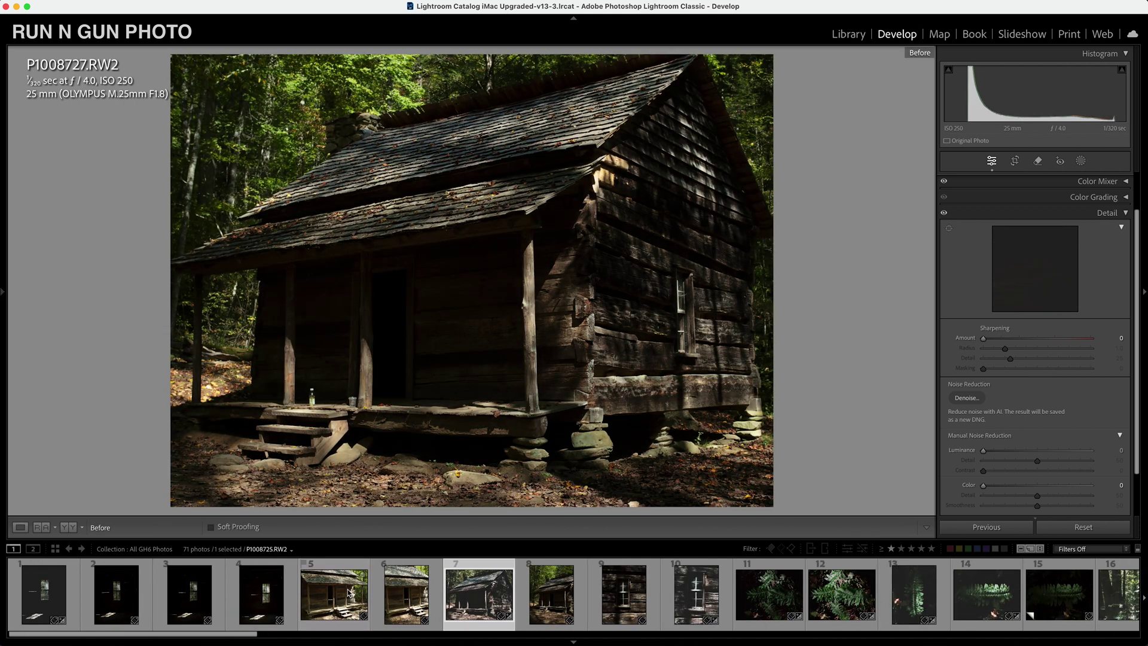
{"action": "key", "text": "backslash"}
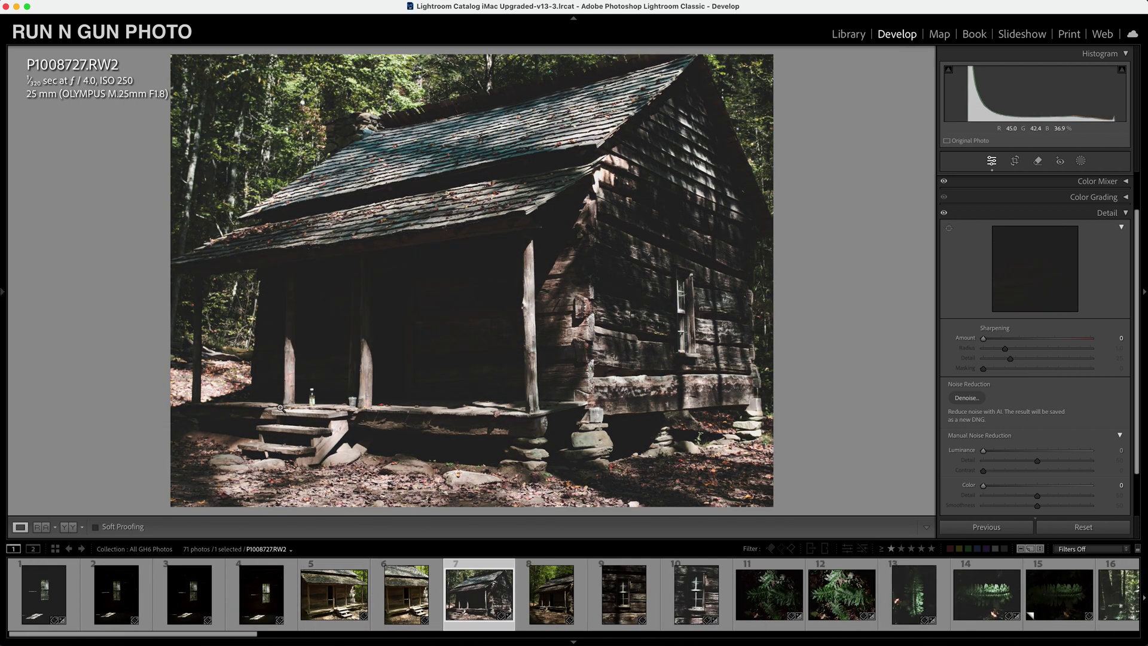
Compare the cabin-window photo before/after, inspect its panes, then open mushroom P1008742.
{"action": "left_click", "coordinate": [41, 602]}
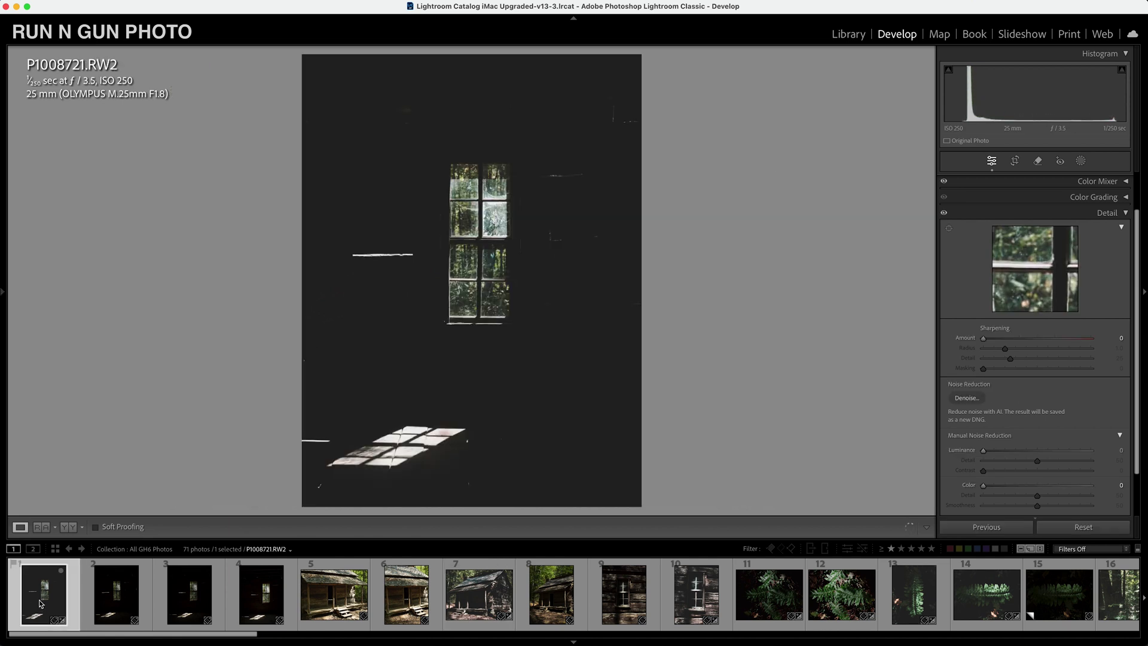
{"action": "key", "text": "backslash"}
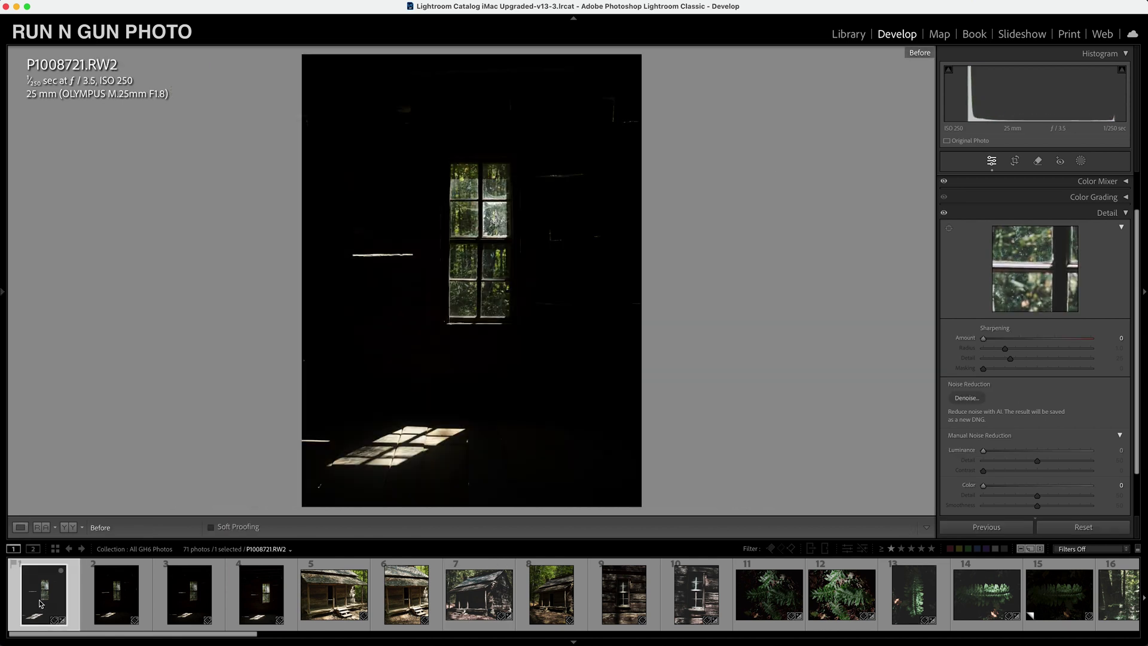
{"action": "key", "text": "backslash"}
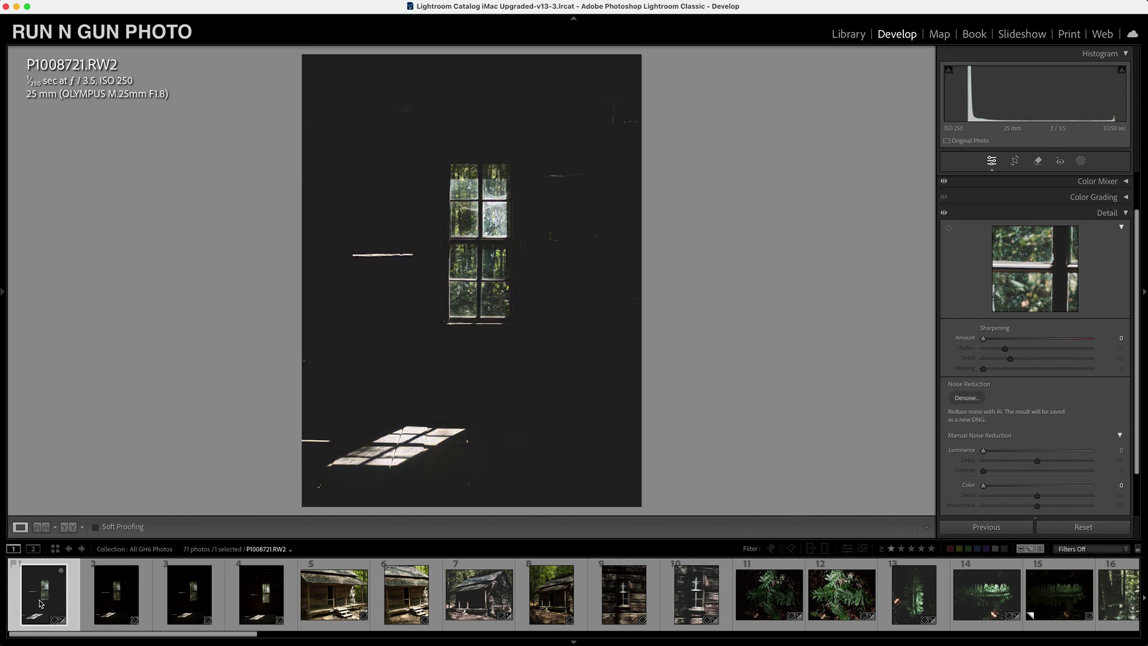
{"action": "left_click", "coordinate": [458, 226]}
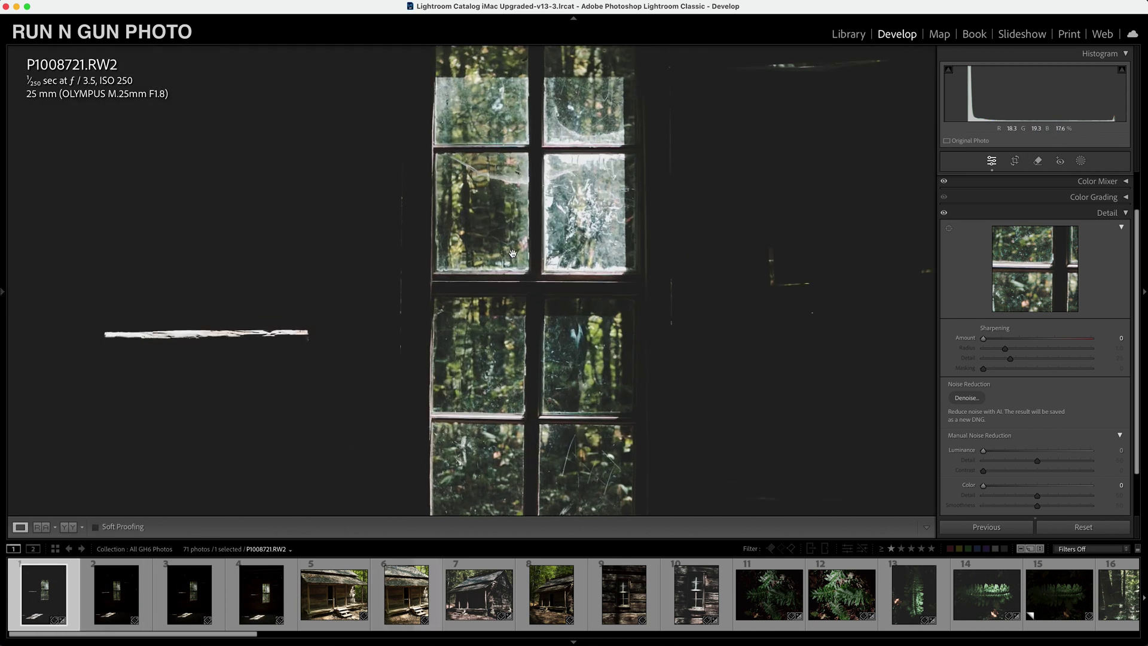
{"action": "left_click_drag", "start_coordinate": [604, 371], "coordinate": [583, 446]}
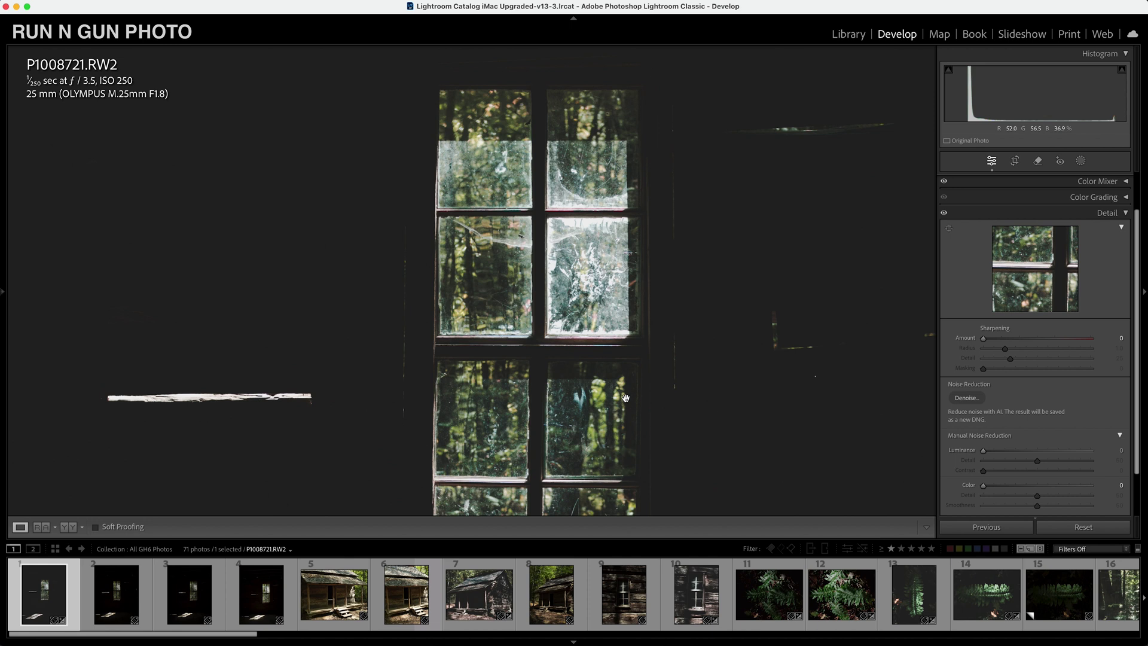
{"action": "left_click", "coordinate": [510, 362]}
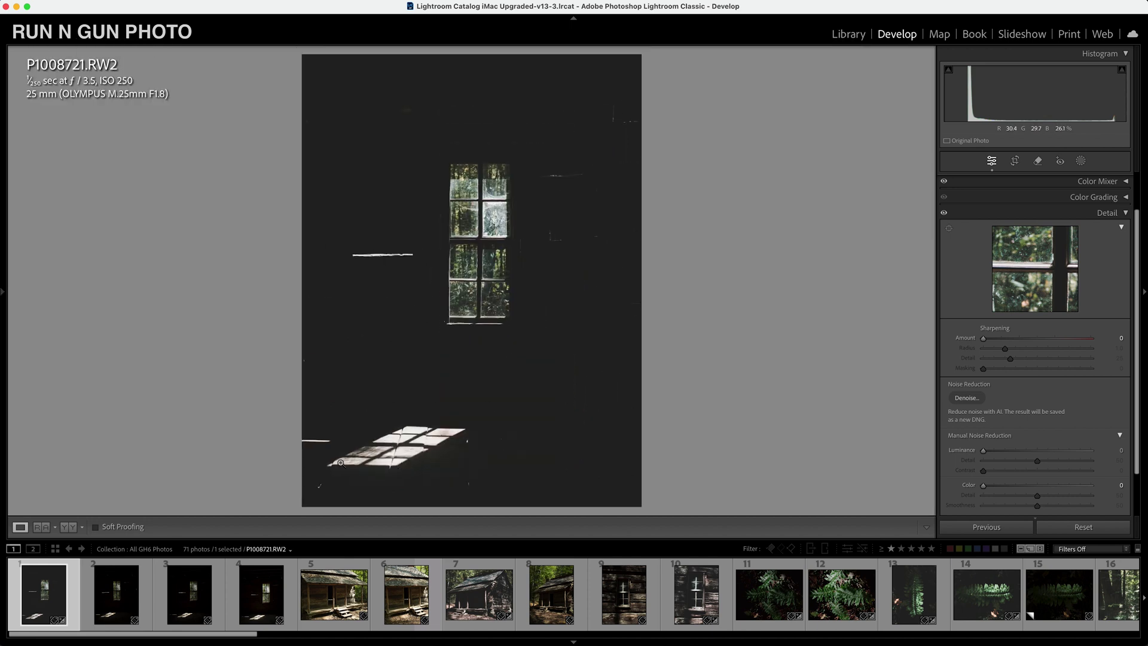
{"action": "scroll", "coordinate": [959, 589], "scroll_direction": "right", "scroll_amount": 5}
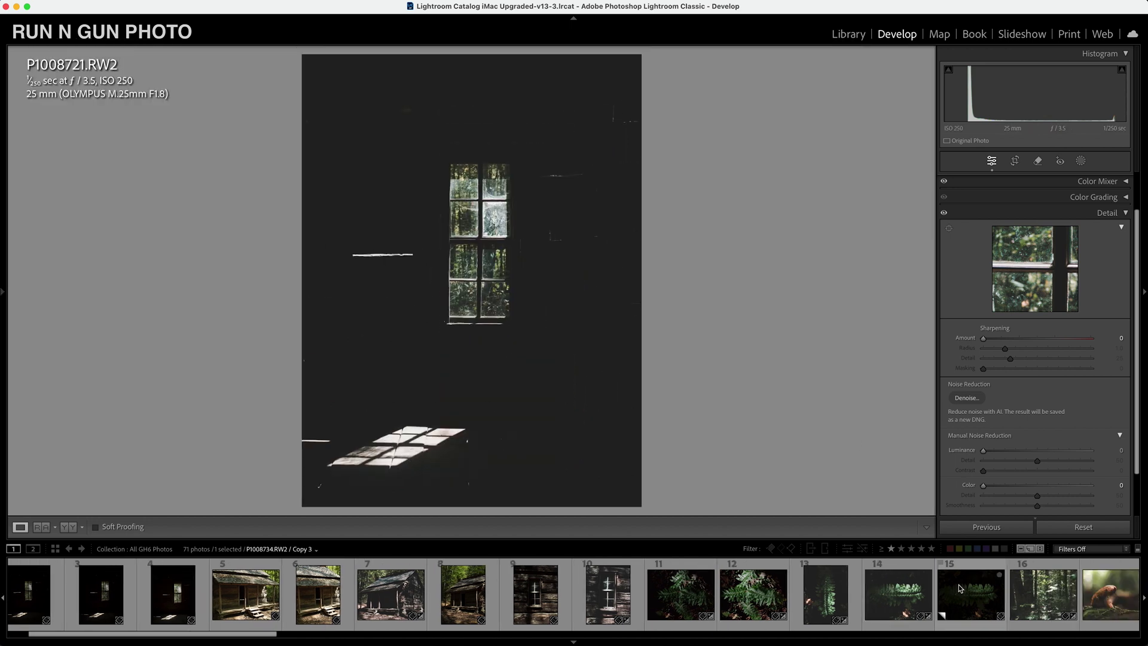
{"action": "left_click", "coordinate": [895, 593]}
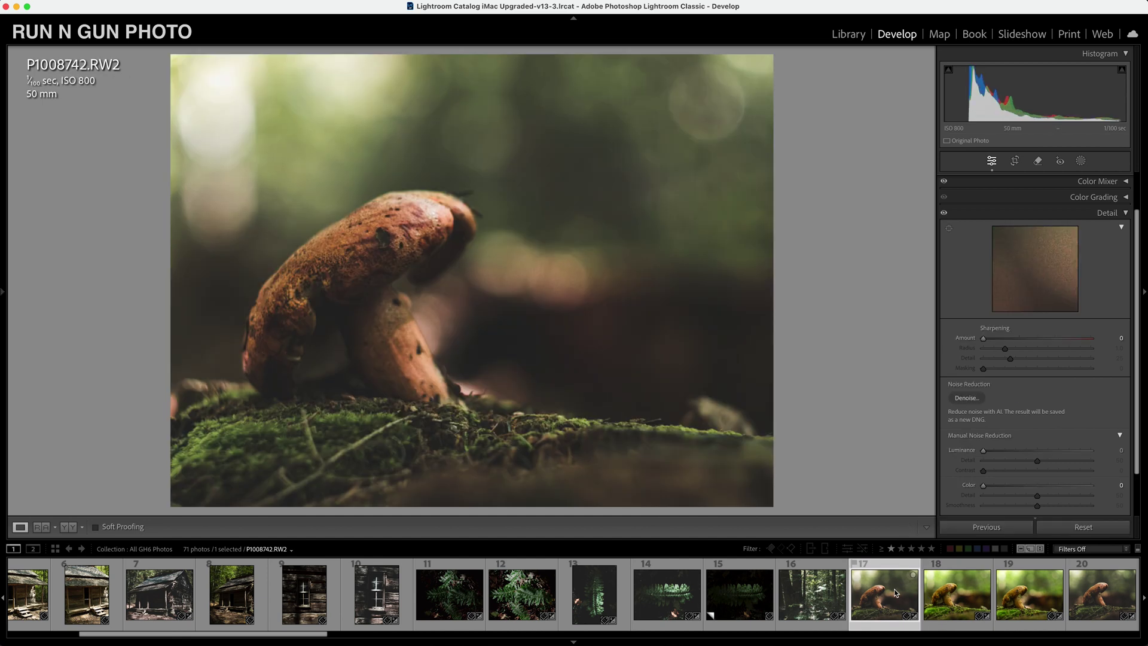
Copy the edited fern's develop settings and paste them onto mushroom photo P1008742.
{"action": "right_click", "coordinate": [664, 578]}
{"action": "mouse_move", "coordinate": [695, 567]}
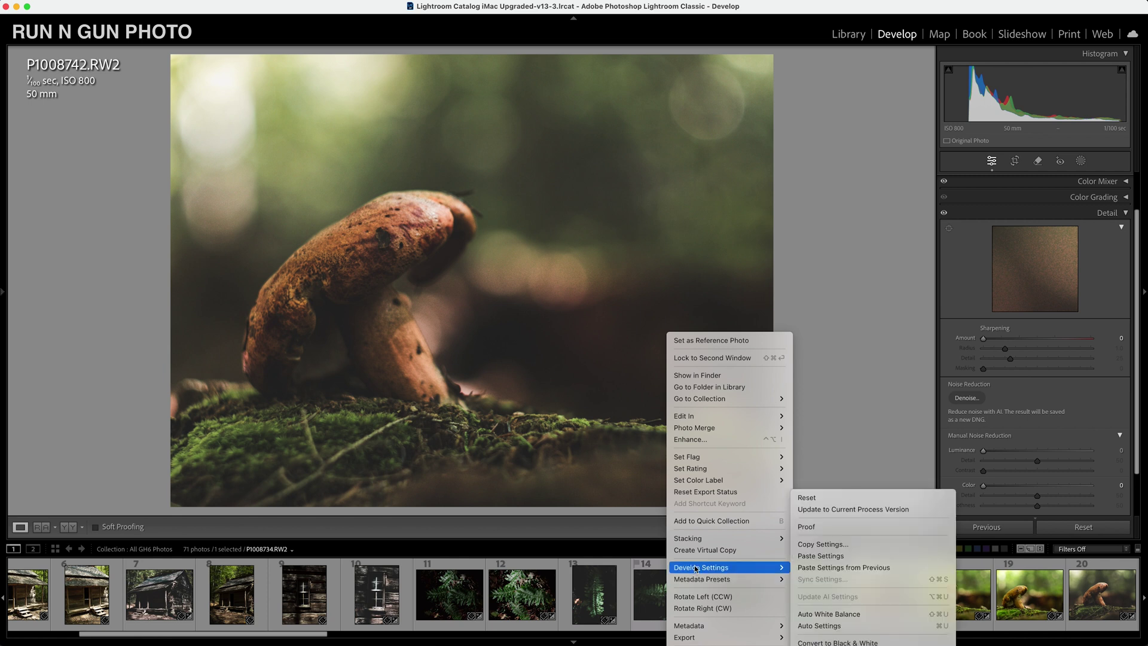
{"action": "left_click", "coordinate": [819, 545]}
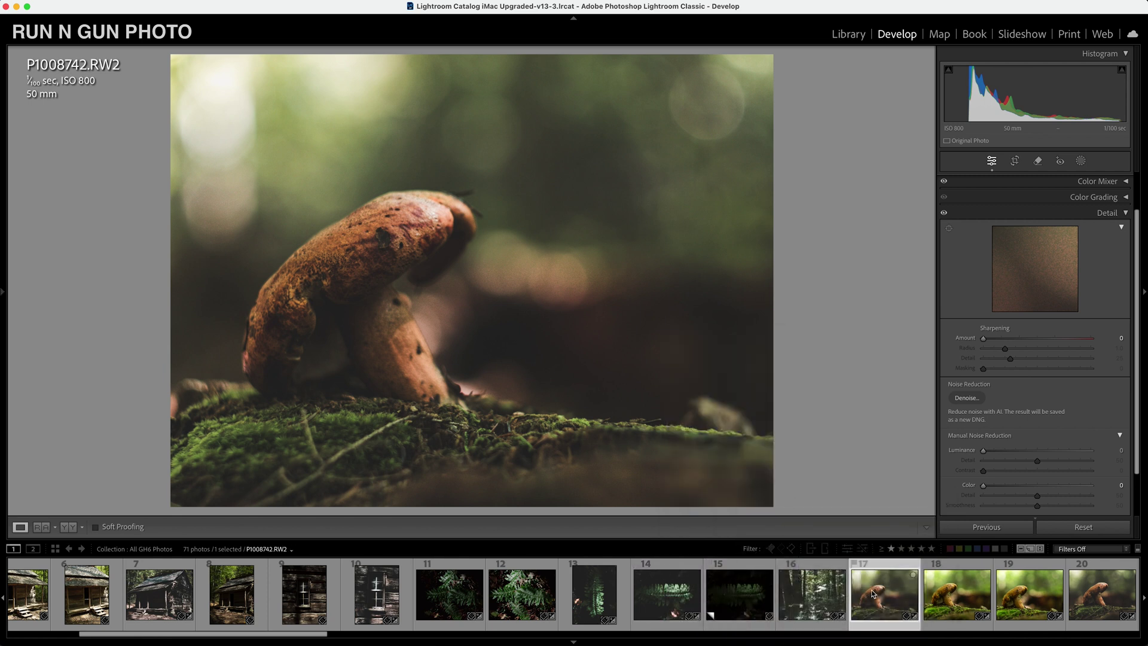
{"action": "right_click", "coordinate": [874, 594]}
{"action": "mouse_move", "coordinate": [904, 566]}
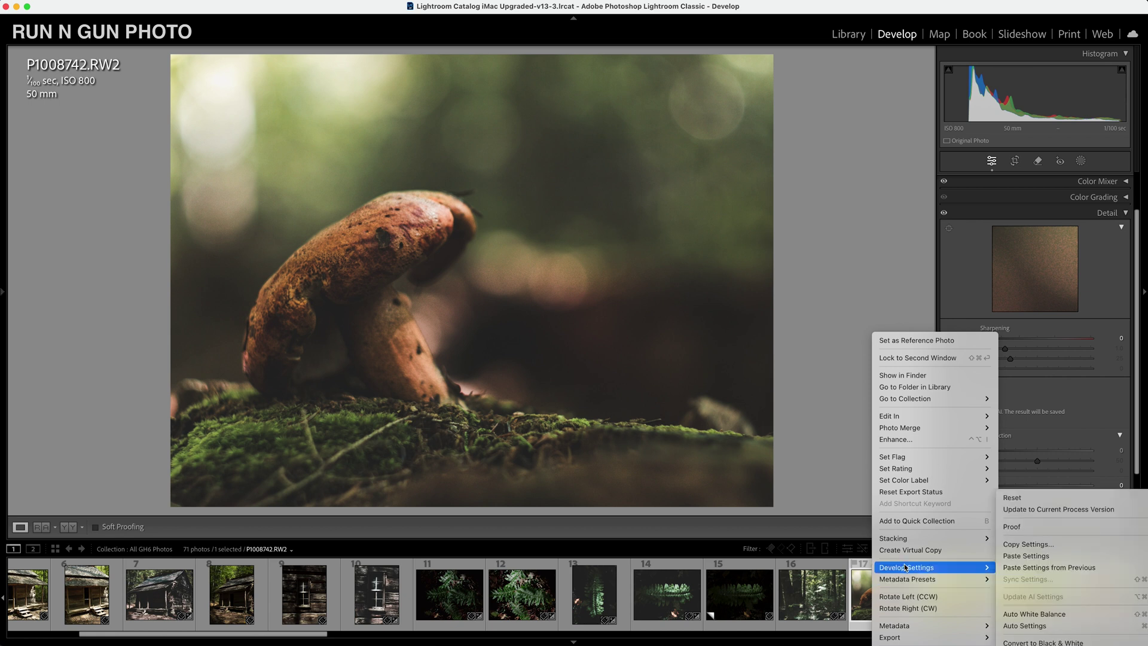
{"action": "left_click", "coordinate": [1010, 559]}
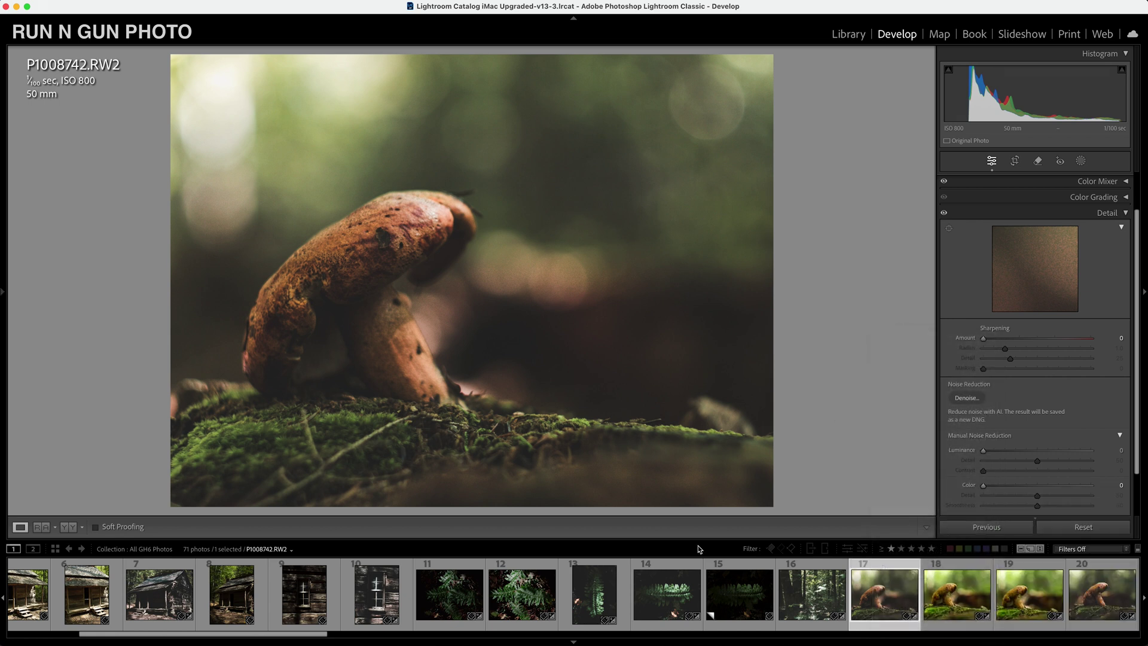
{"action": "left_click_drag", "start_coordinate": [319, 636], "coordinate": [498, 636]}
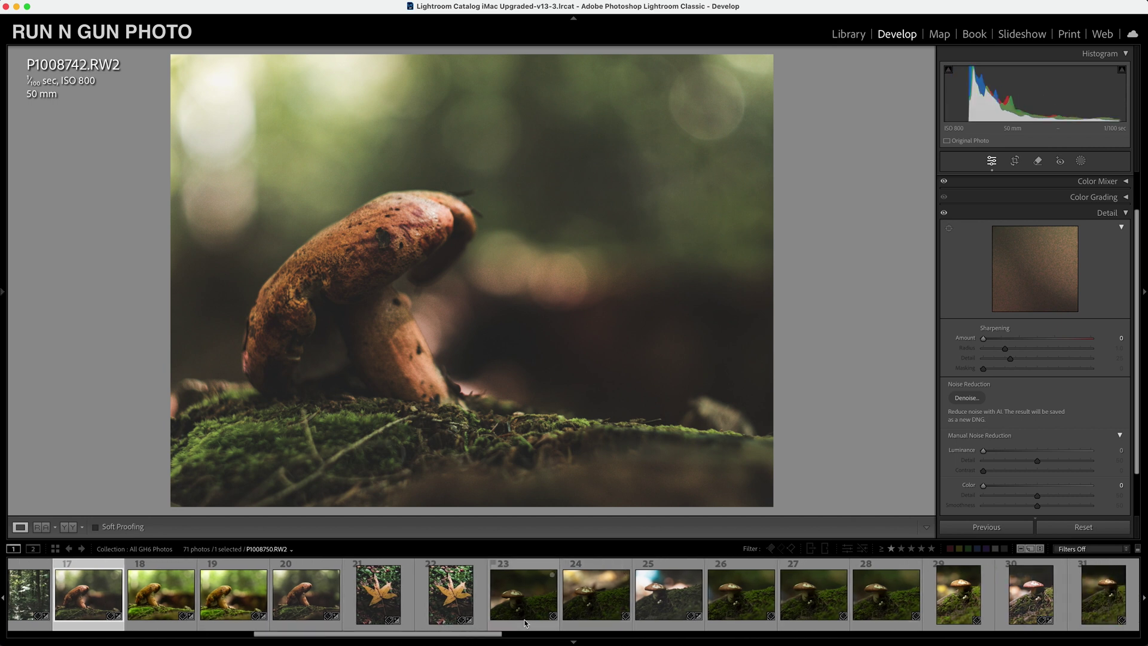
Apply the previous settings to mushroom P1008743, then select mushroom thumbnails 17 through 23.
{"action": "left_click", "coordinate": [159, 598]}
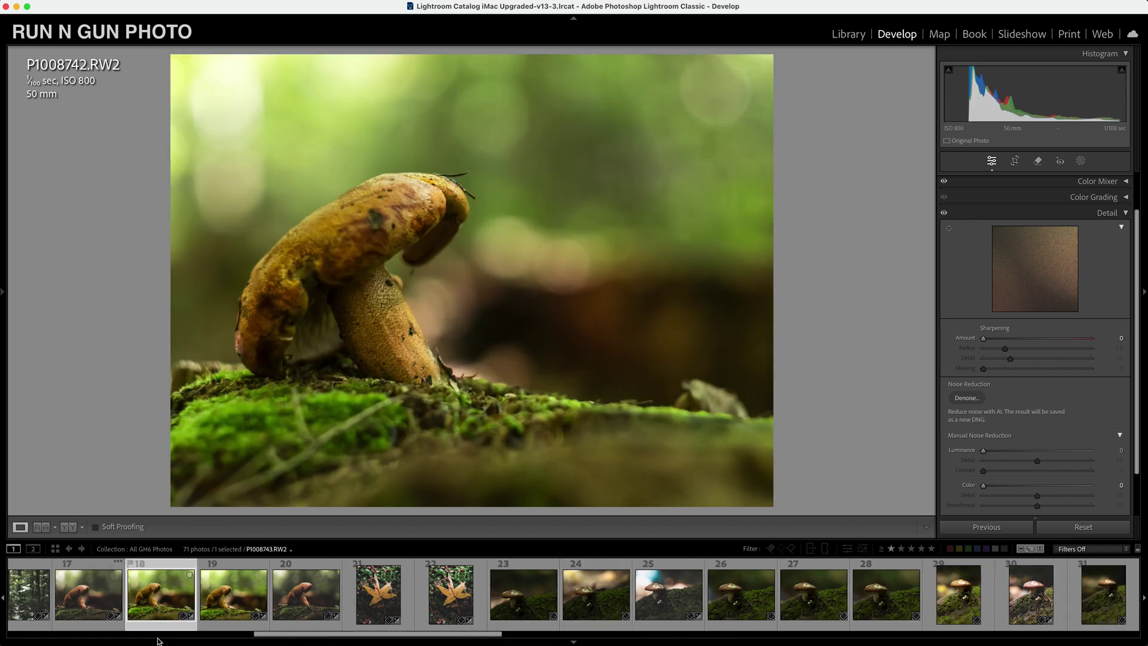
{"action": "left_click", "coordinate": [986, 527]}
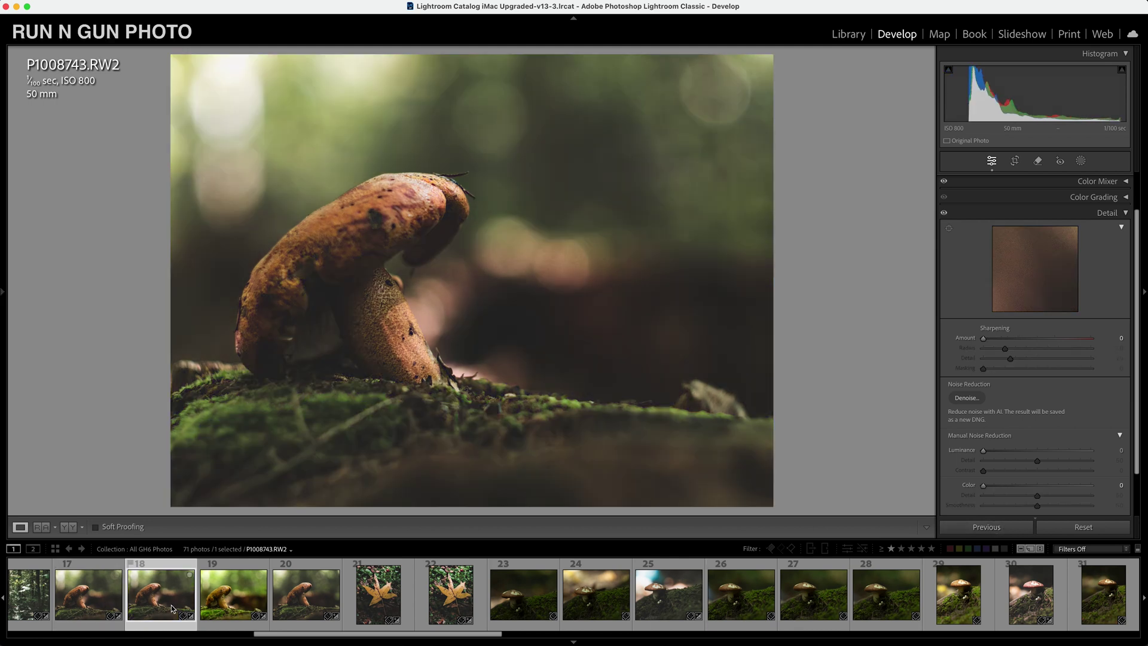
{"action": "left_click", "coordinate": [103, 595]}
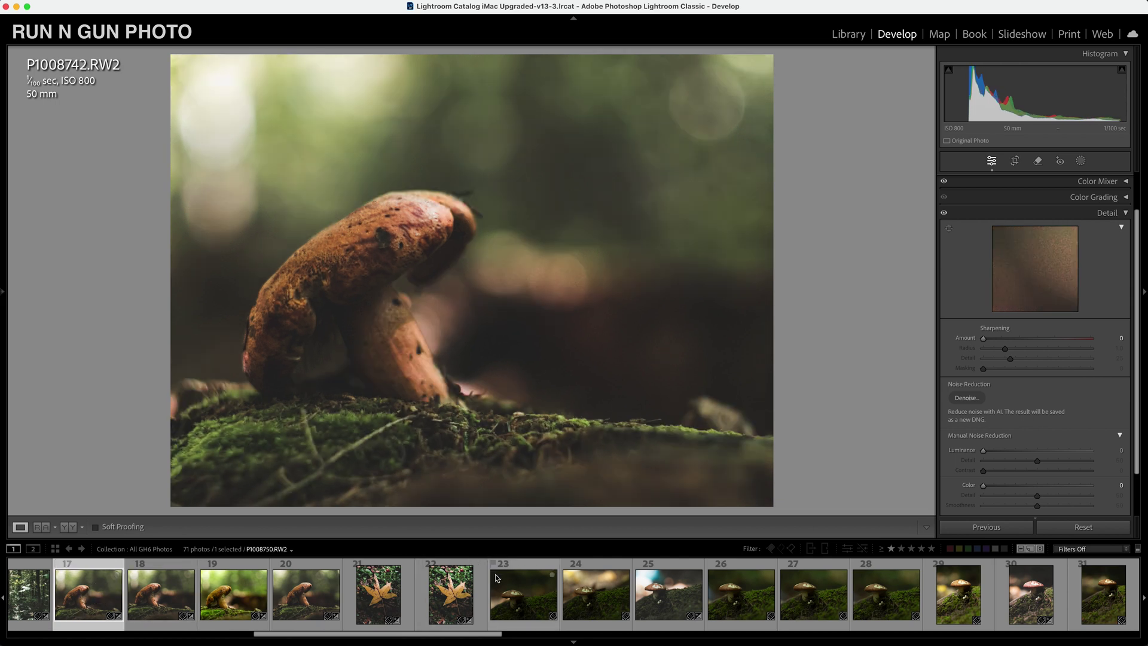
{"action": "left_click", "coordinate": [517, 589], "text": "shift"}
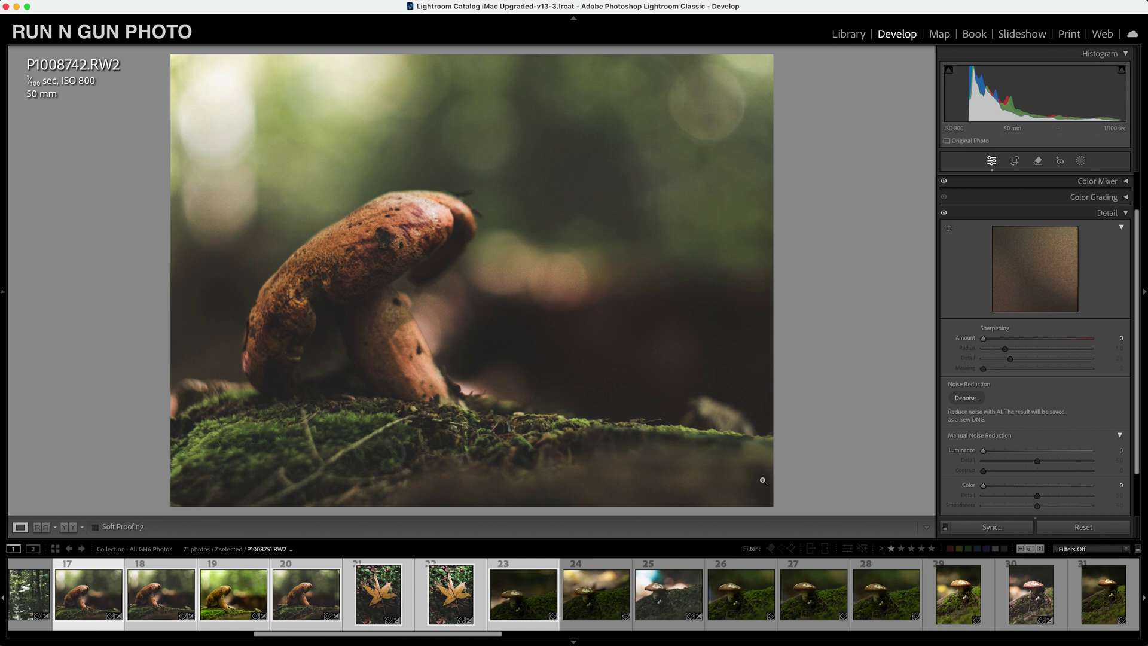
{"action": "left_click", "coordinate": [989, 526]}
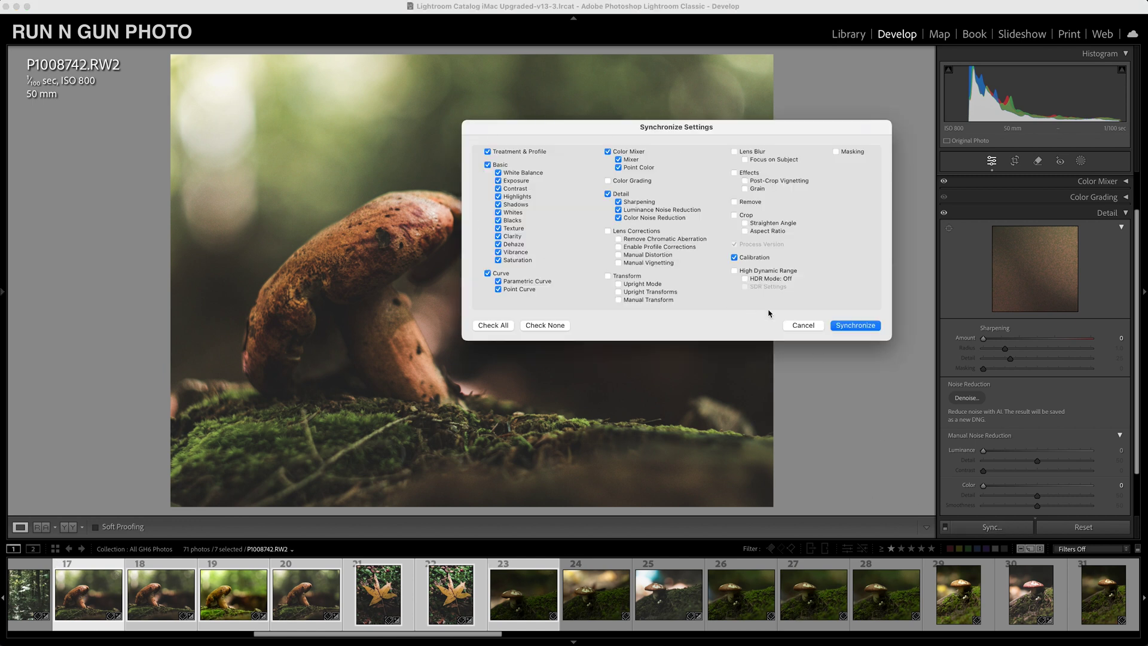
{"action": "left_click", "coordinate": [818, 328]}
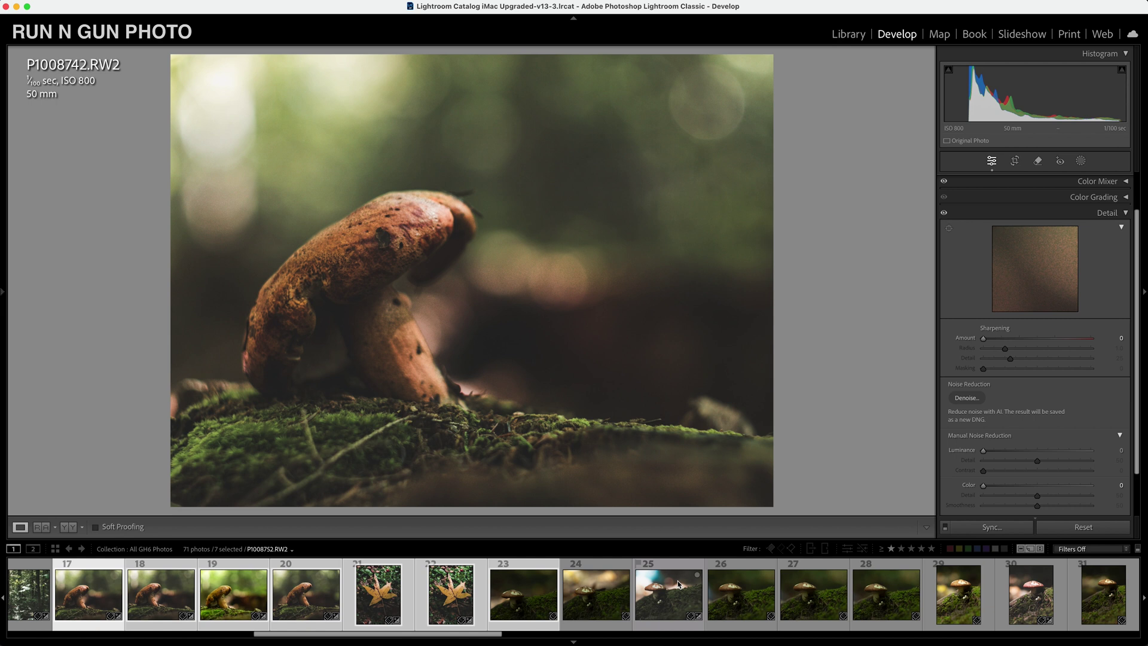
{"action": "key", "text": "super+z"}
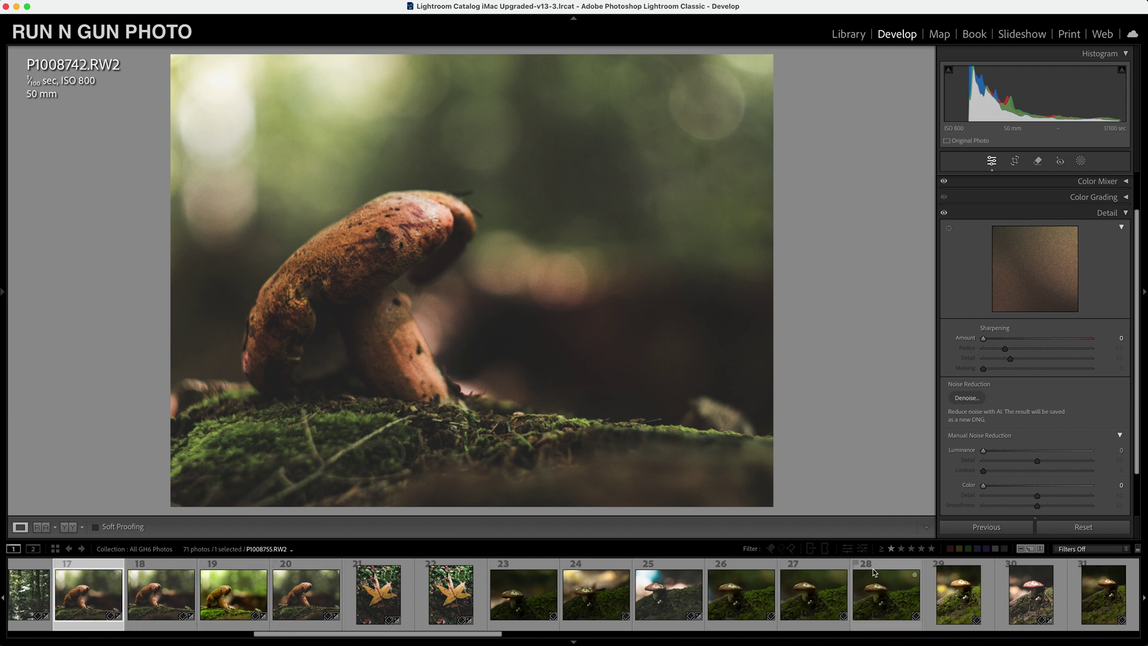
{"action": "scroll", "coordinate": [685, 617], "scroll_direction": "up", "scroll_amount": 5}
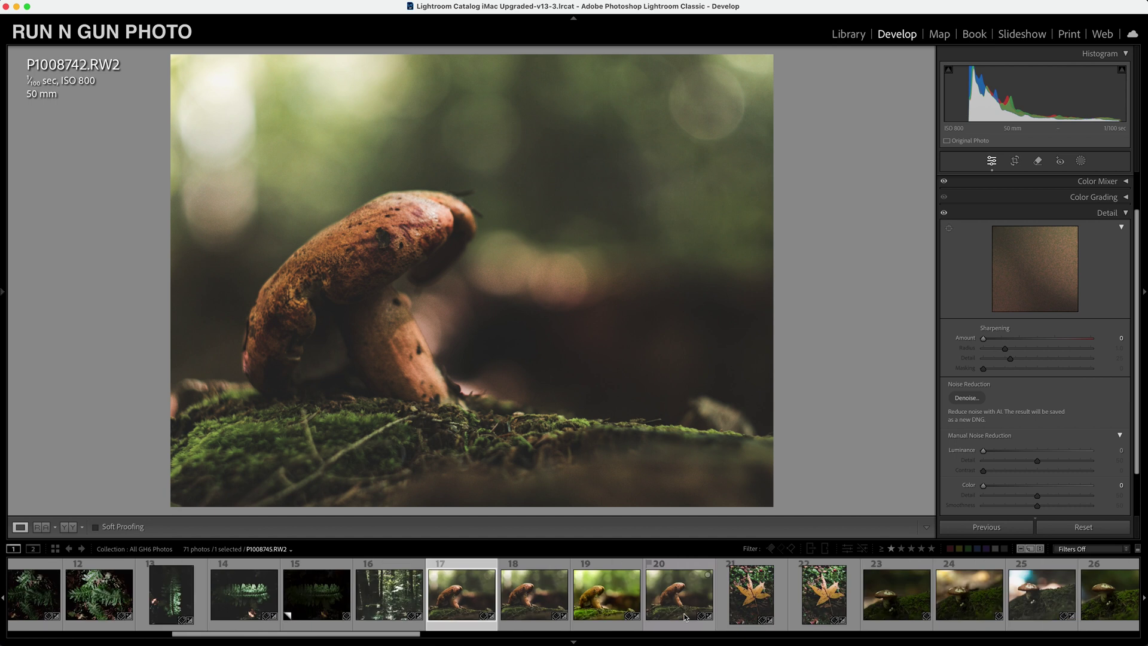
Review mushroom photos P1008745 and P1008744, then open fern P1008734 Copy 3.
{"action": "left_click", "coordinate": [670, 598]}
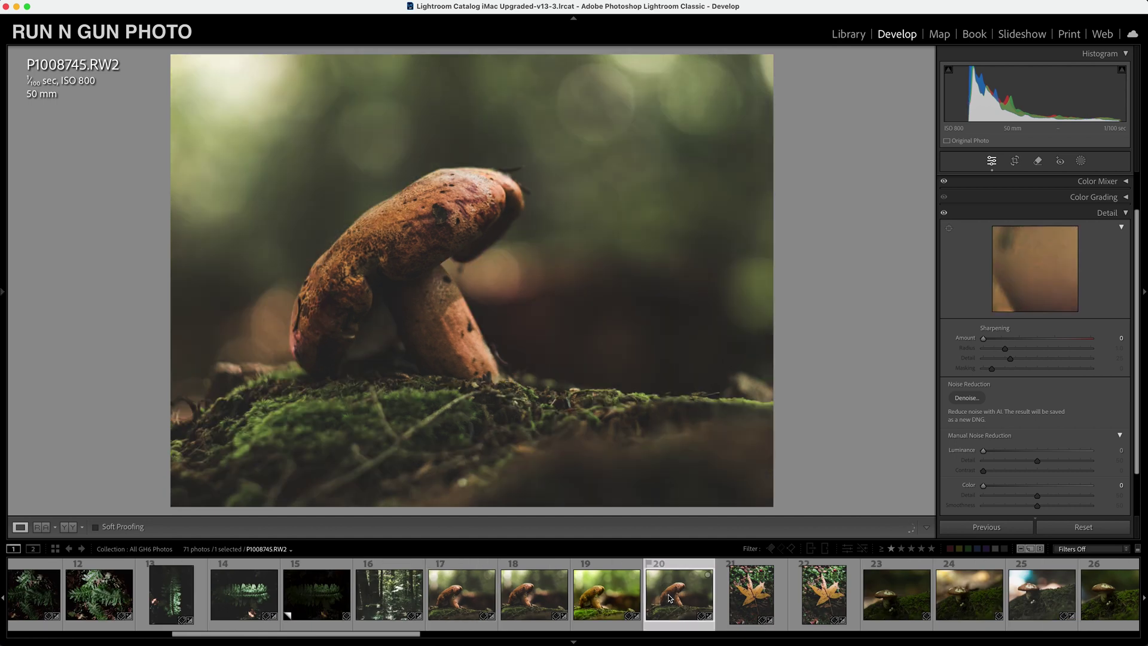
{"action": "left_click", "coordinate": [603, 598]}
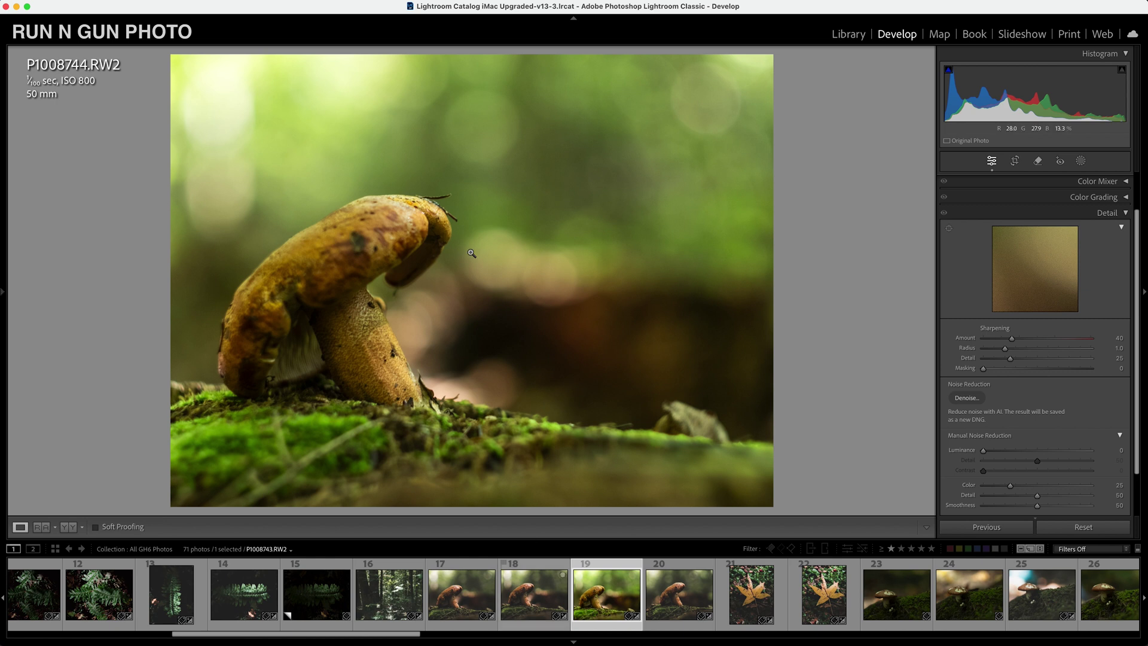
{"action": "left_click", "coordinate": [329, 595]}
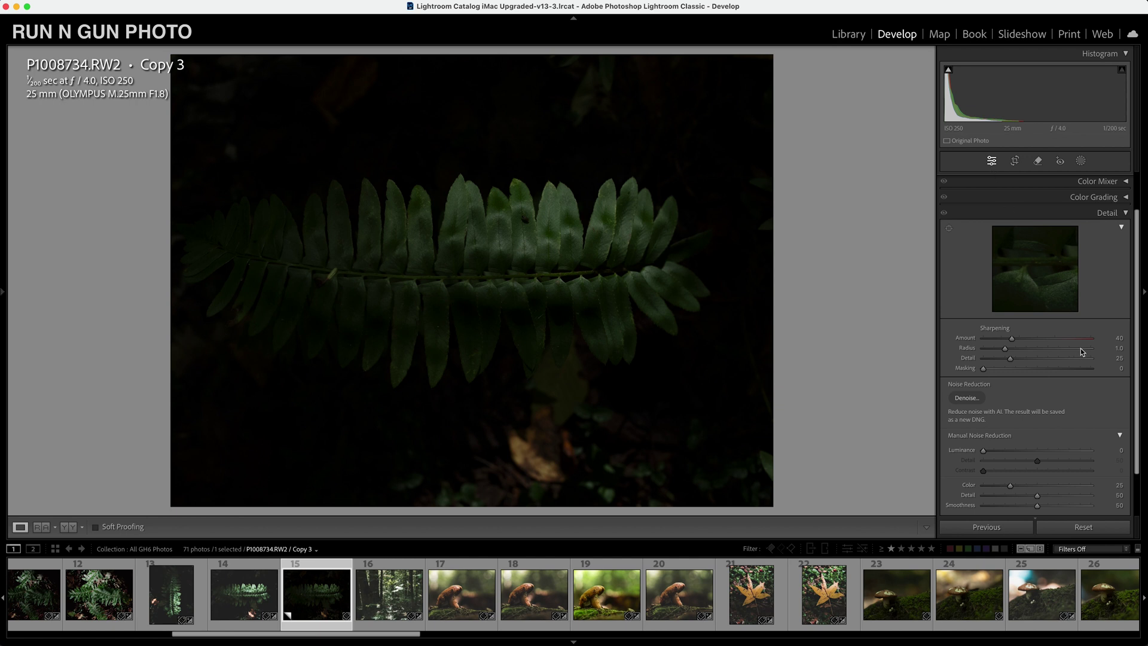
Collapse Detail, view fern P1008734's Before/After, check Copy 3, and return to the moody edit.
{"action": "scroll", "coordinate": [1106, 227], "scroll_direction": "up", "scroll_amount": 2}
{"action": "left_click", "coordinate": [1126, 239]}
{"action": "left_click", "coordinate": [251, 594]}
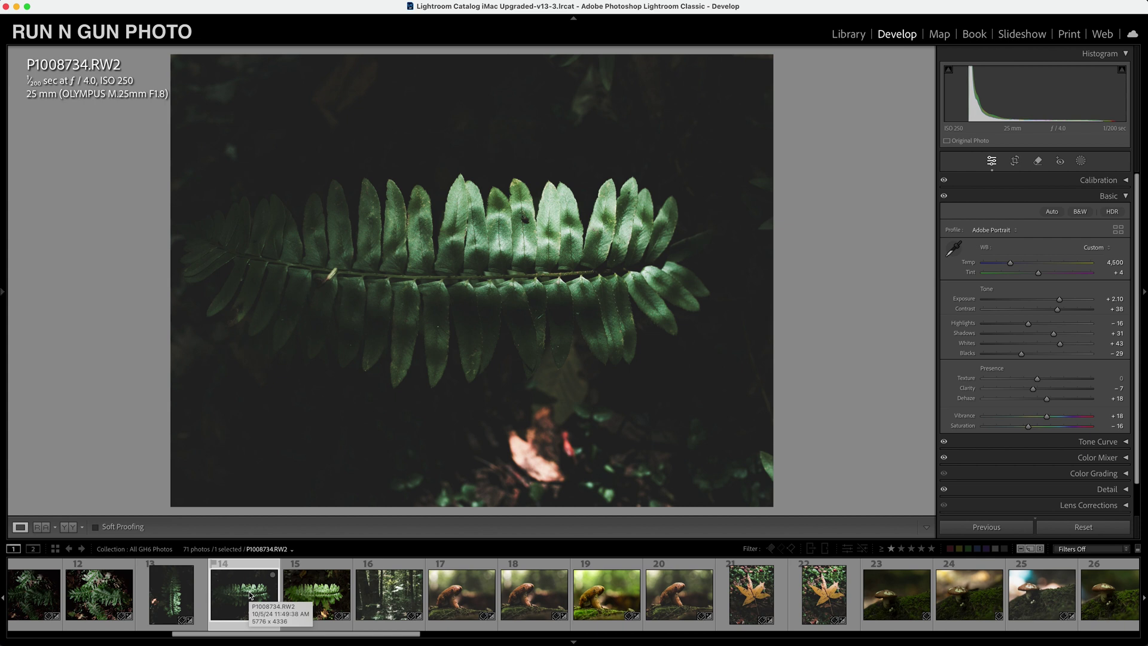
{"action": "key", "text": "backslash"}
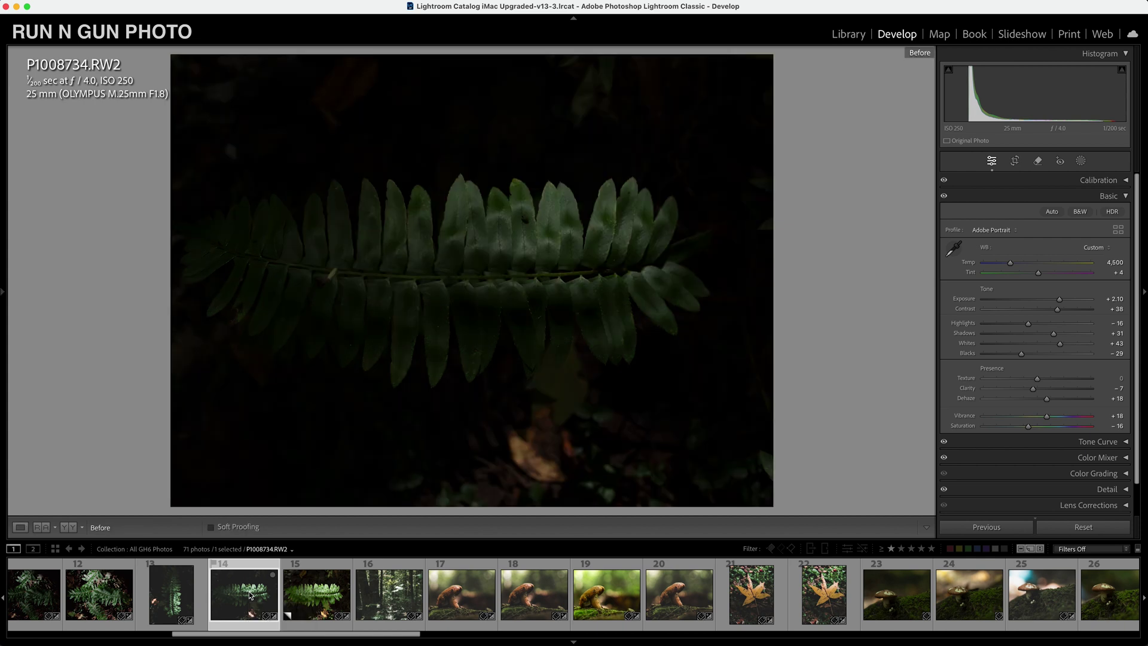
{"action": "left_click", "coordinate": [292, 595]}
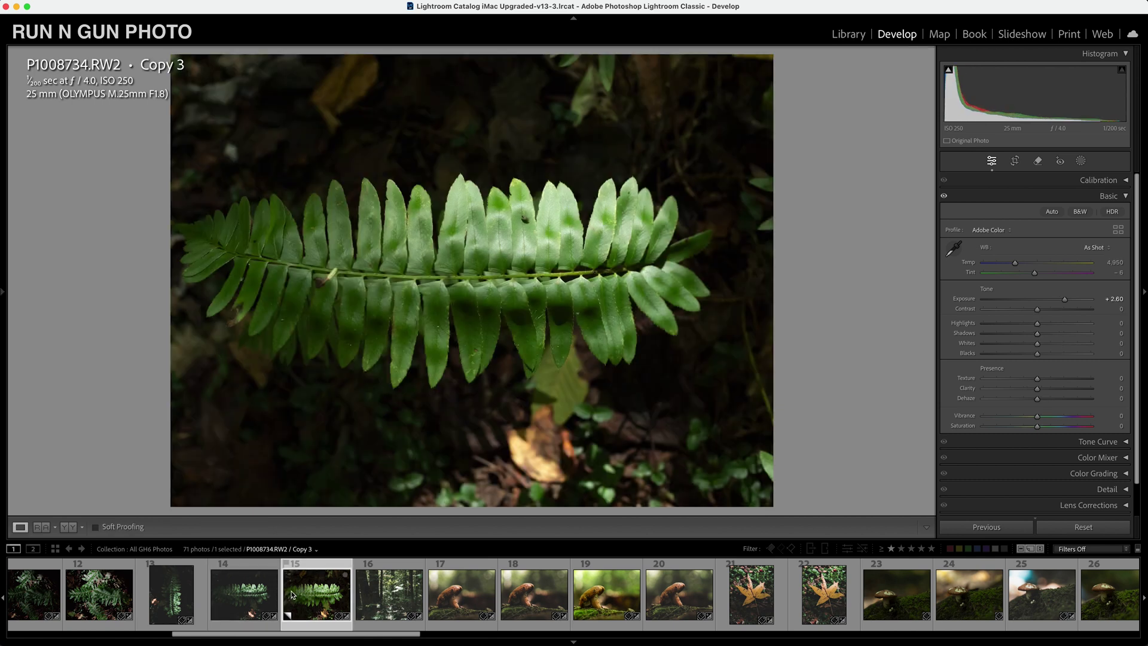
{"action": "left_click", "coordinate": [249, 595]}
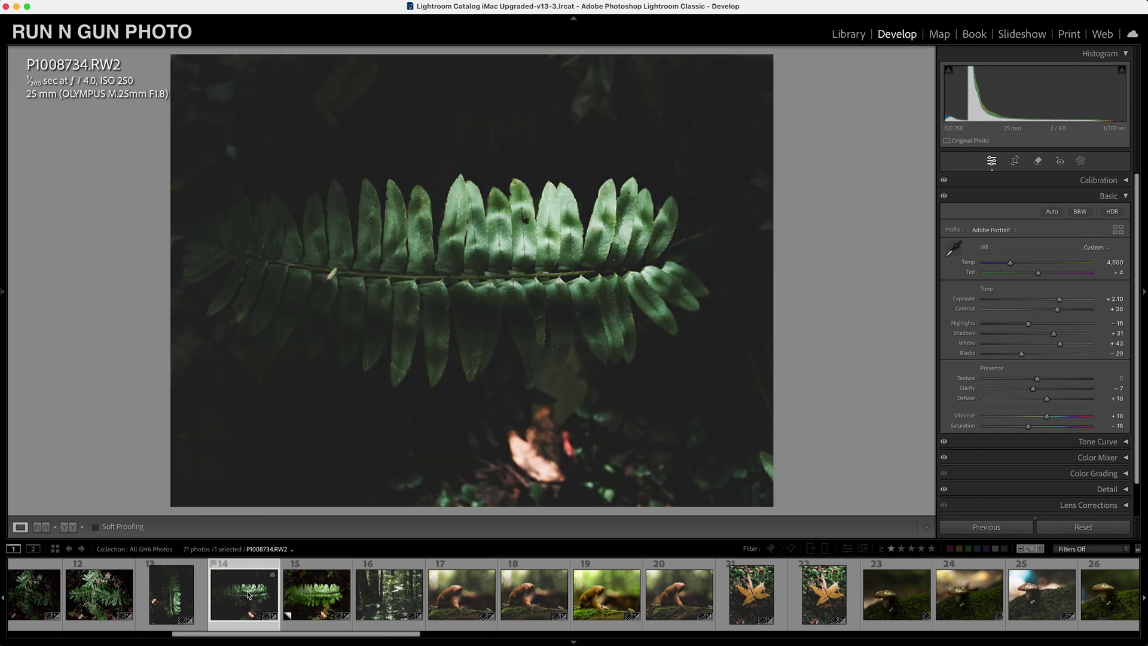